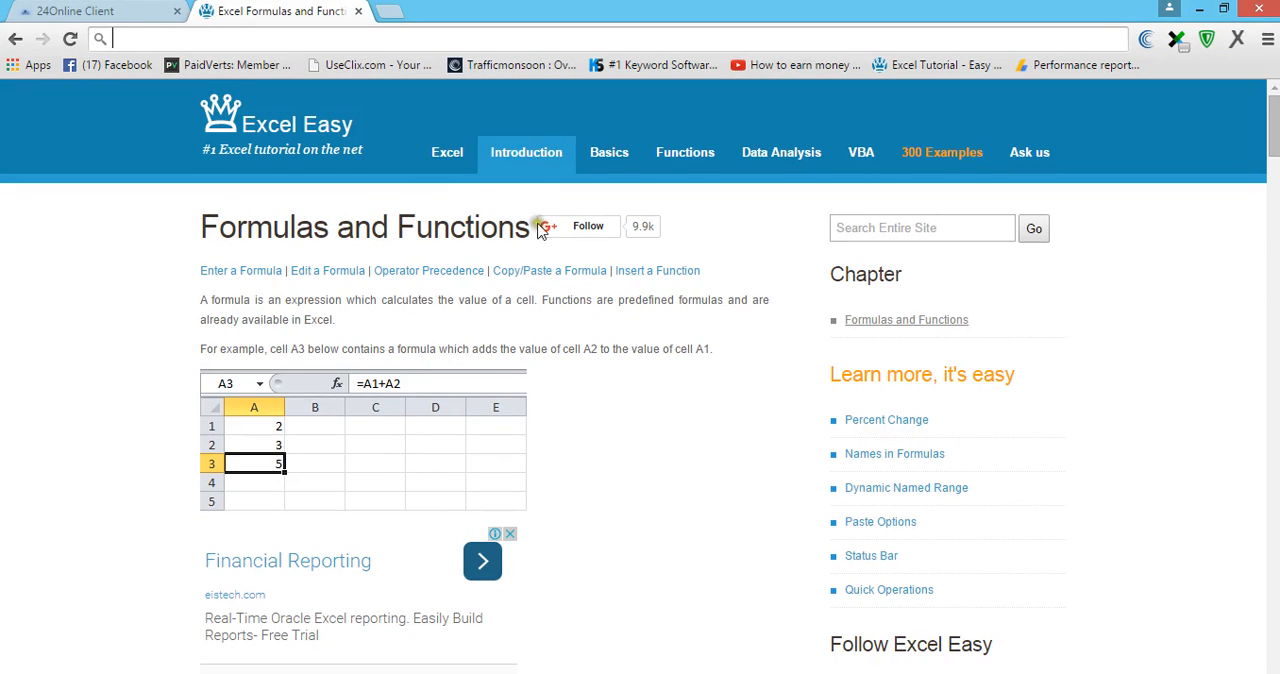
- Switch to the blank Excel workbook and enter 2 in cell A1 and 3 in cell A2
left_click(591, 228)
scroll(437, 406, "down", 1)
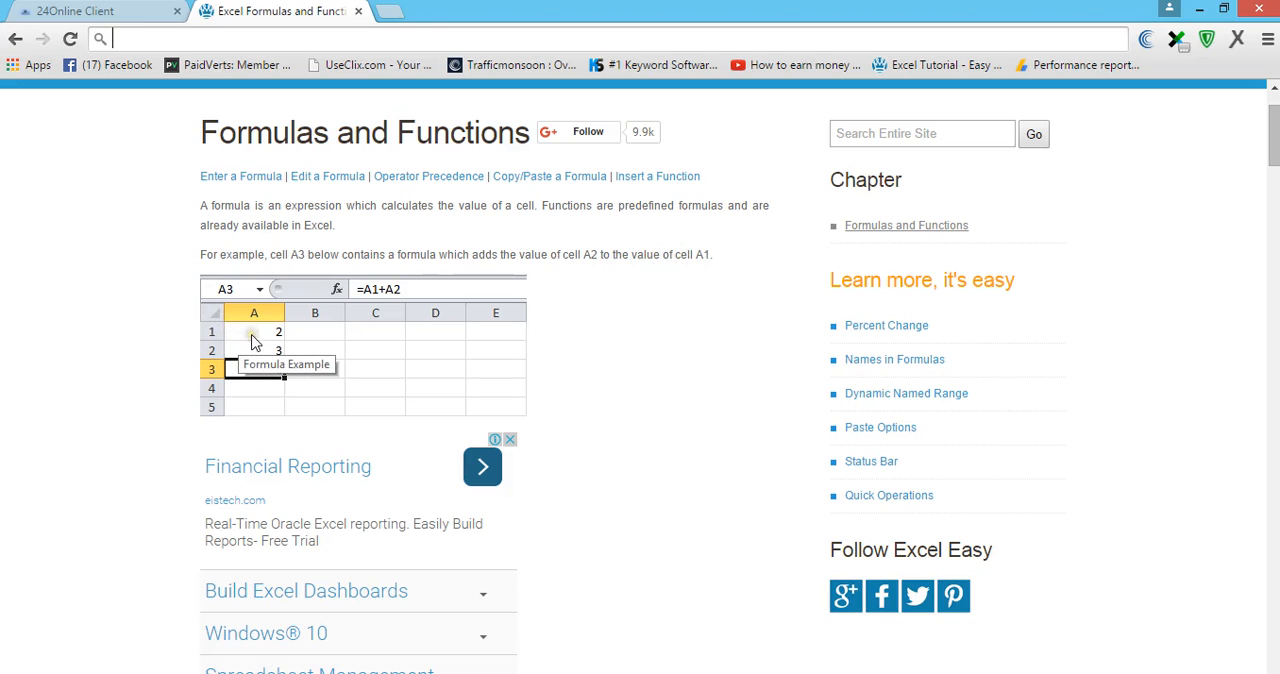
key("alt+Tab")
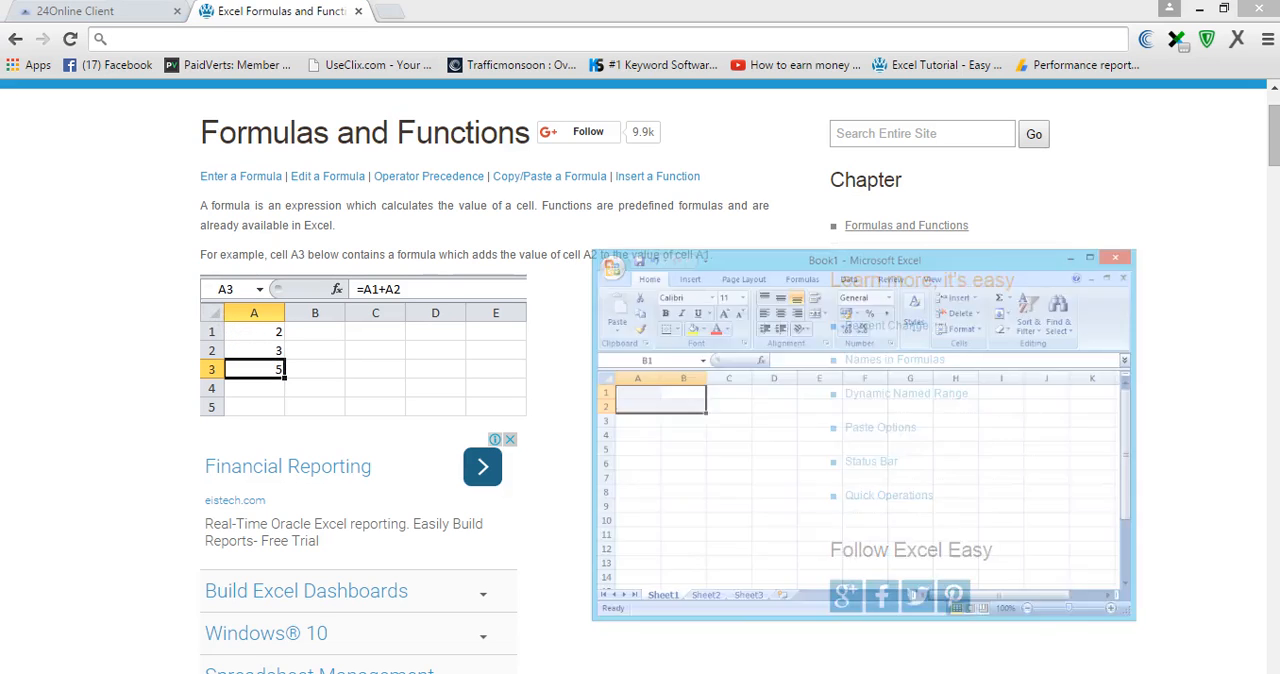
left_click(620, 302)
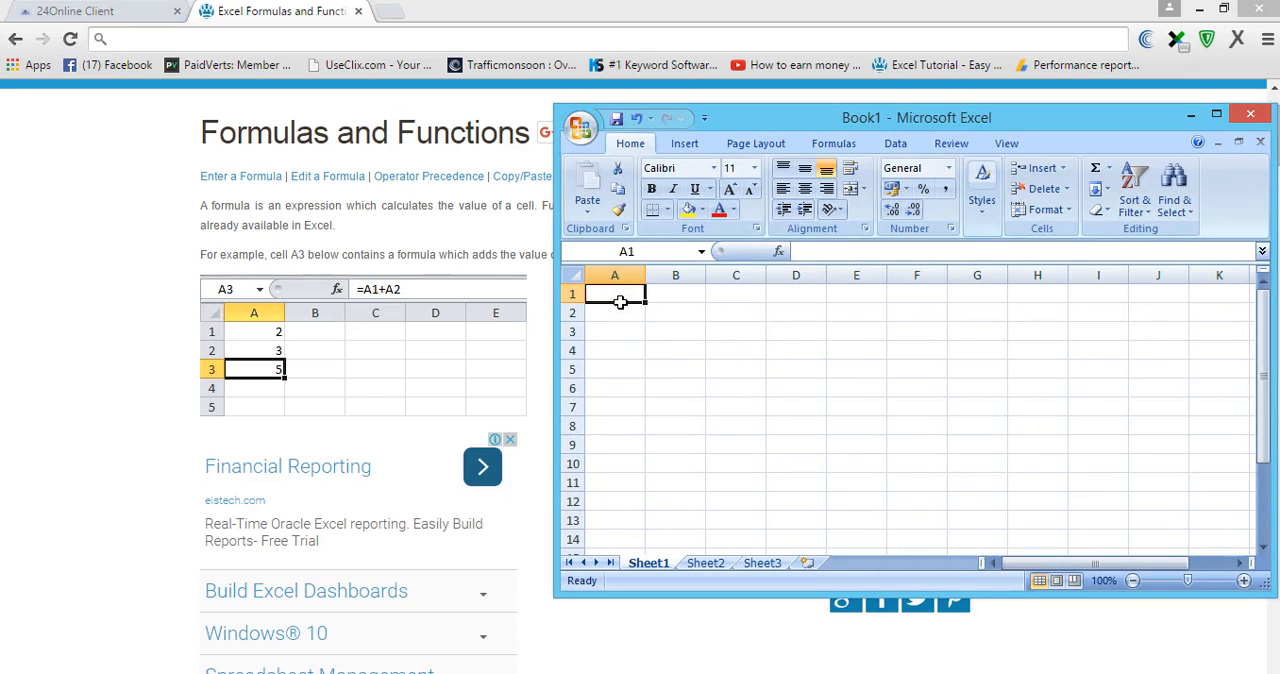
type("2")
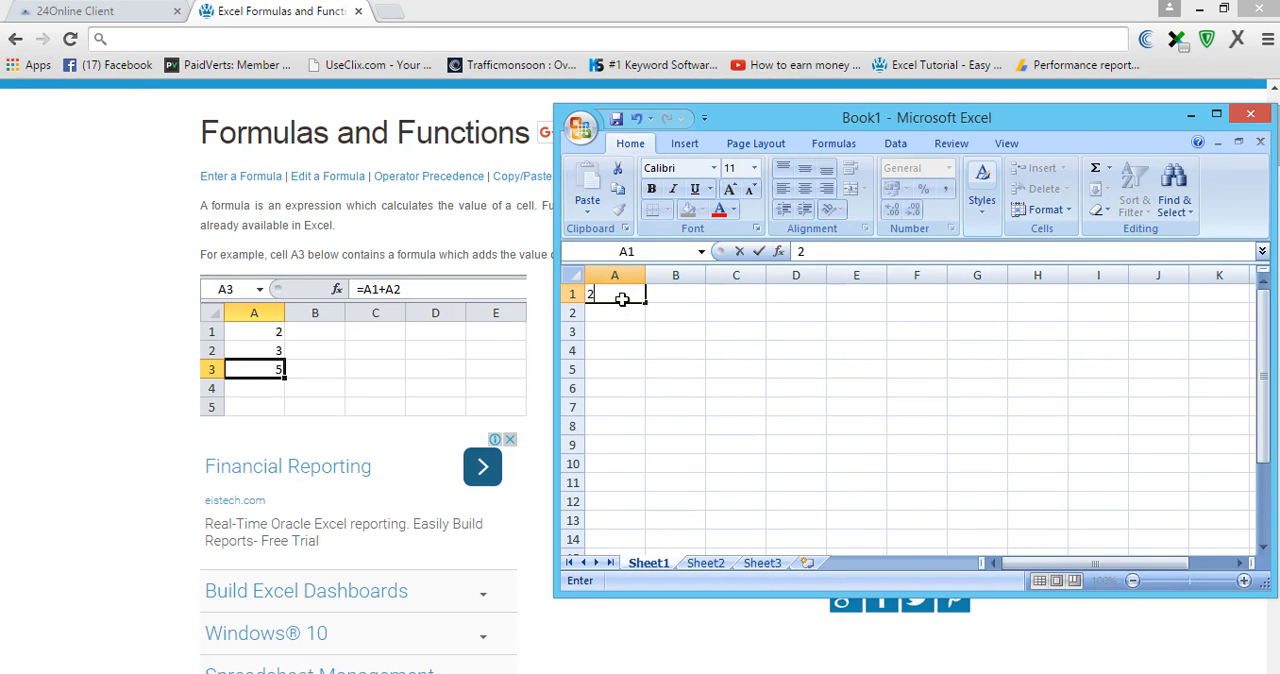
key("Return")
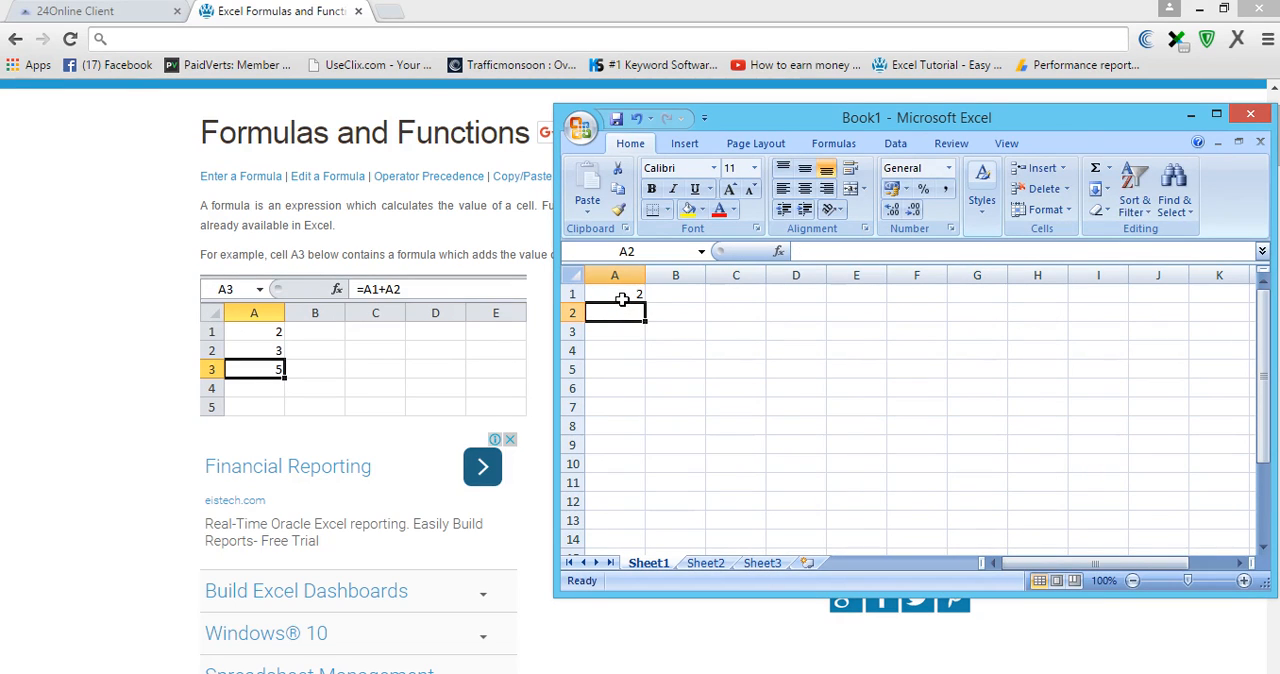
type("3")
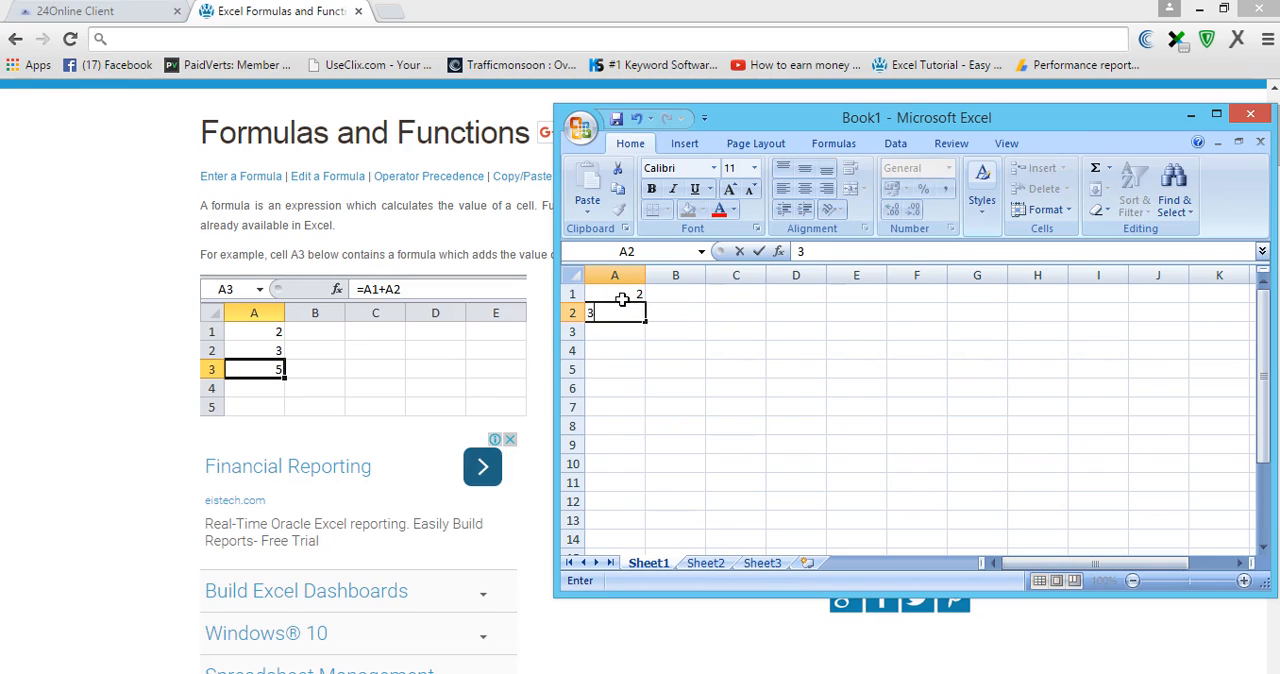
key("Return")
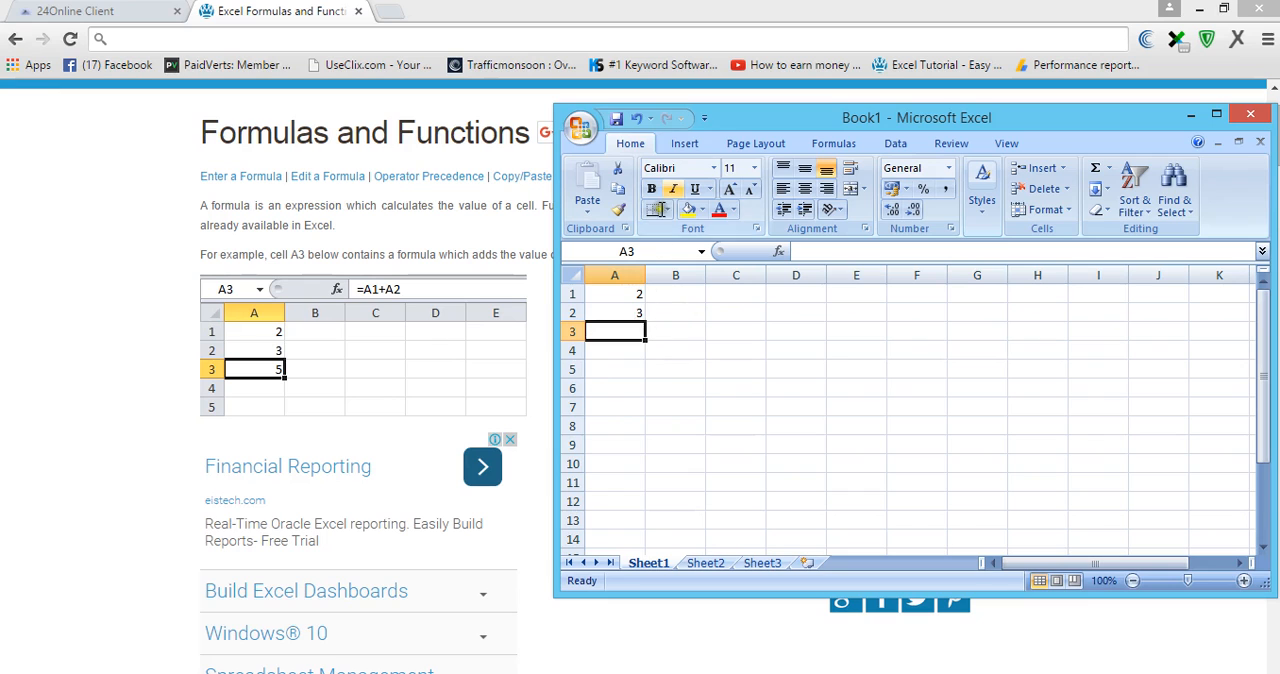
- Enter the formula =A1+A2 in cell A3, referencing the two number cells above it
left_click_drag(722, 118, 804, 126)
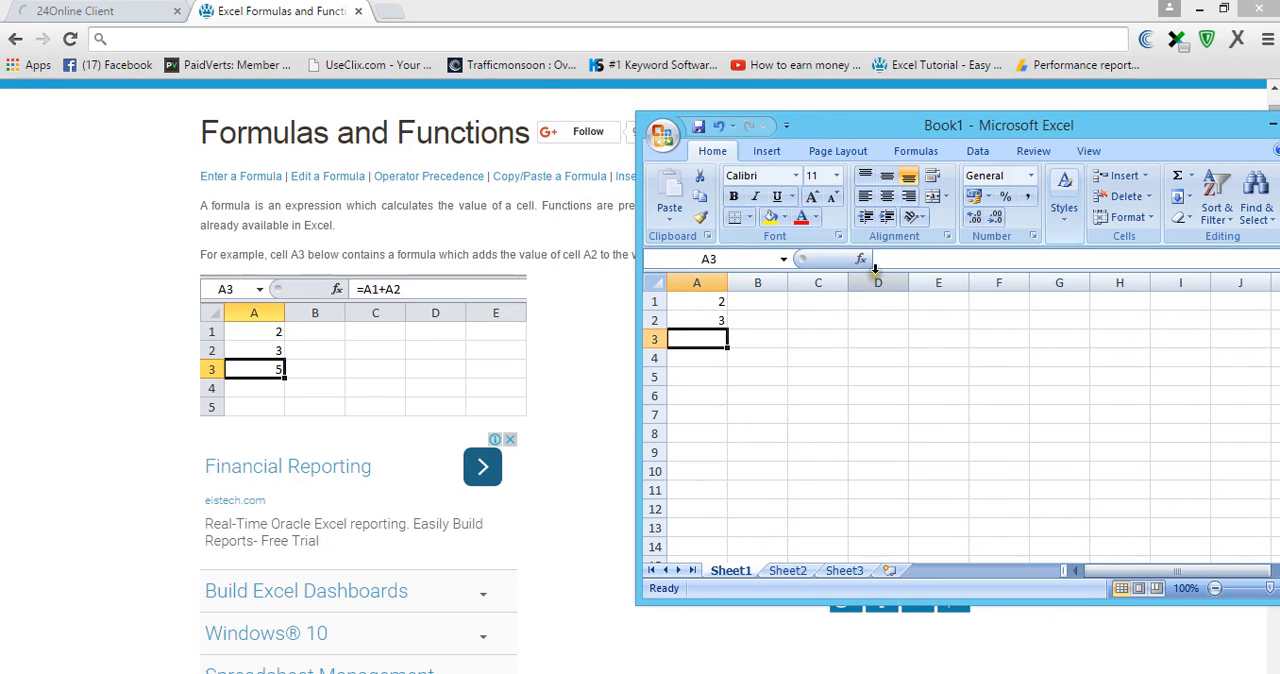
left_click(886, 262)
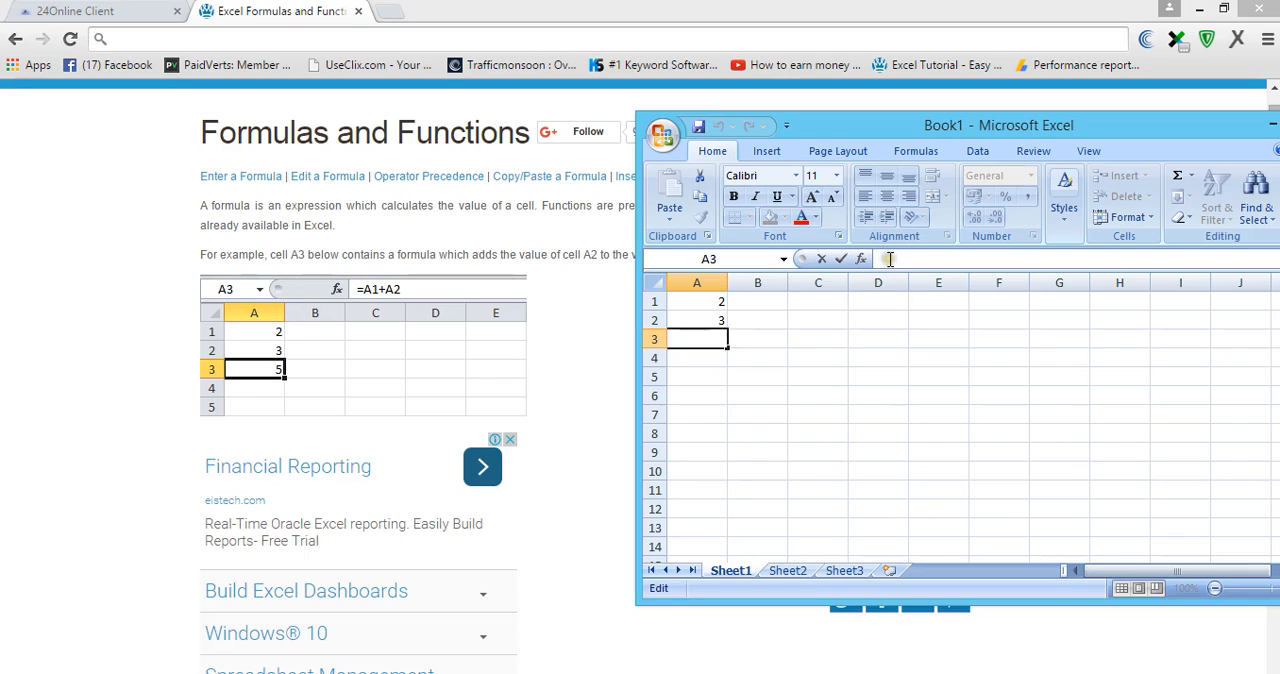
type("=")
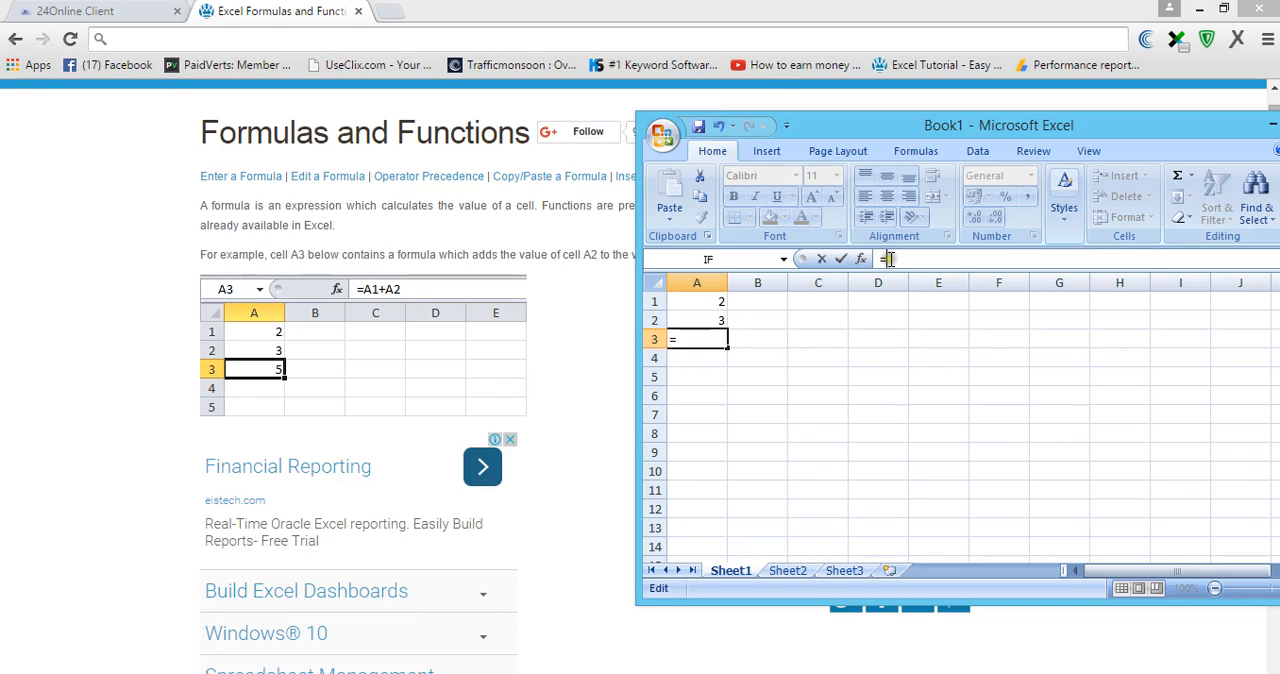
left_click(707, 305)
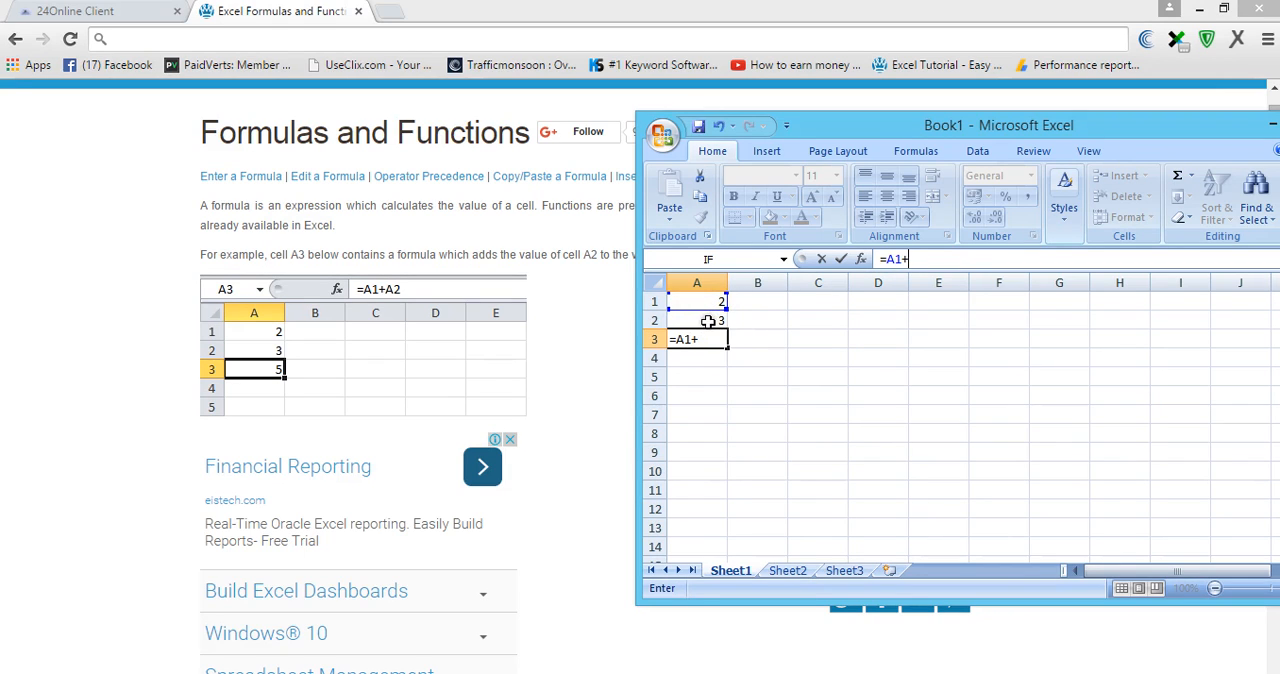
left_click(707, 321)
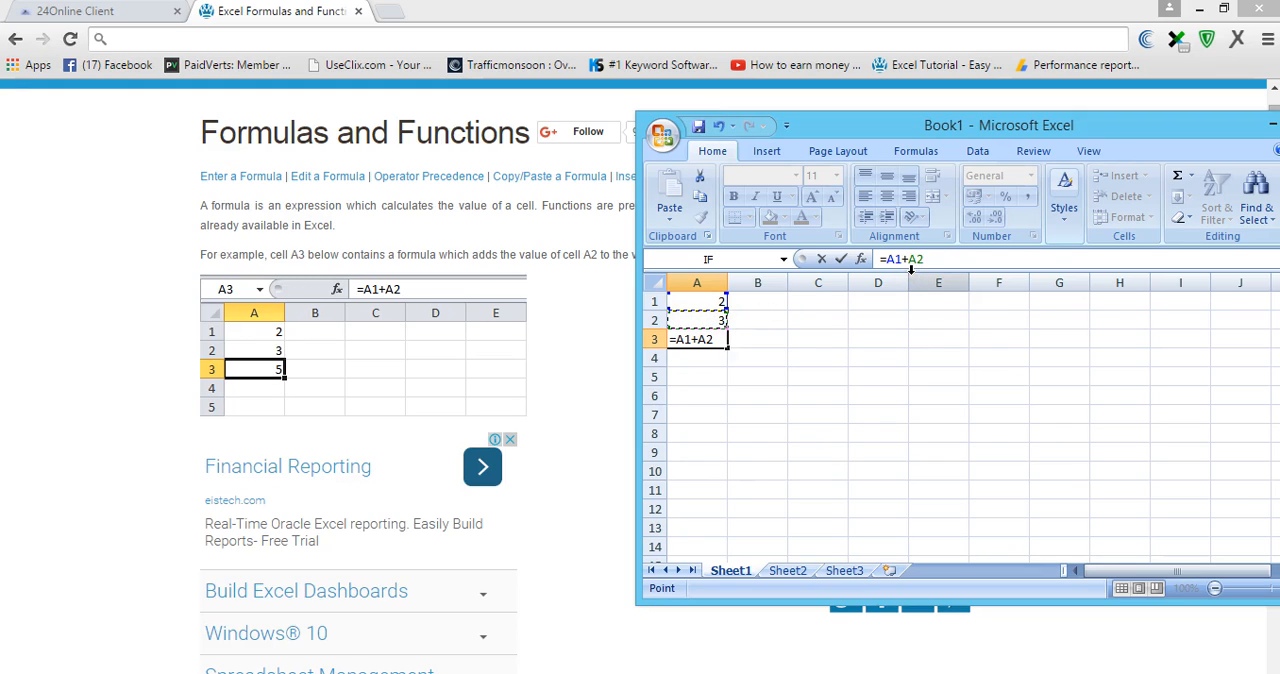
key("Return")
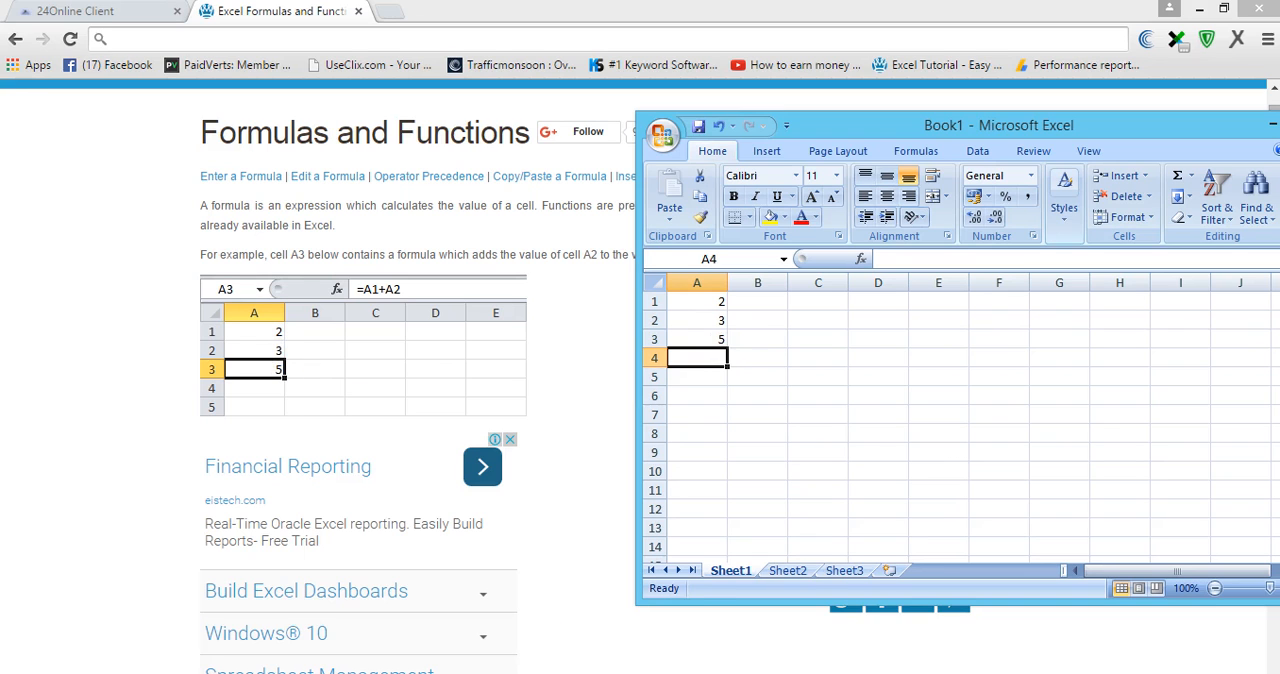
- Switch to the browser and review the tutorial's SUM function example for the range A1:A2
left_click(656, 672)
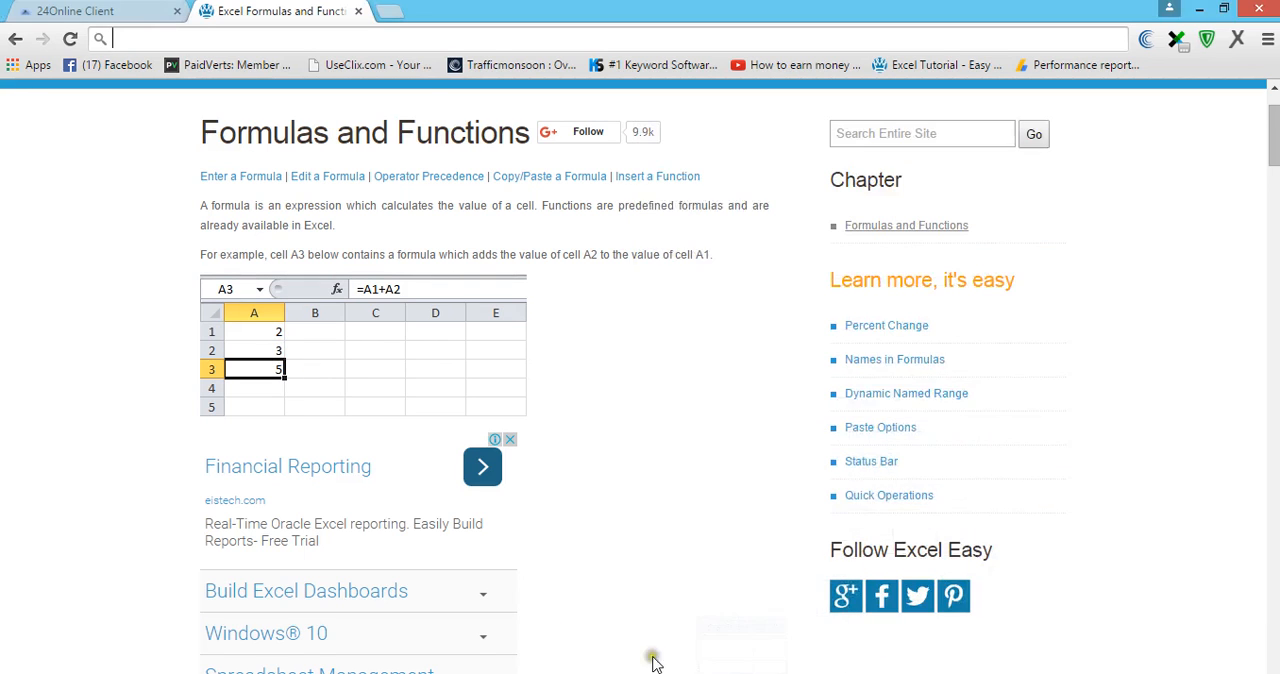
scroll(640, 465, "down", 3)
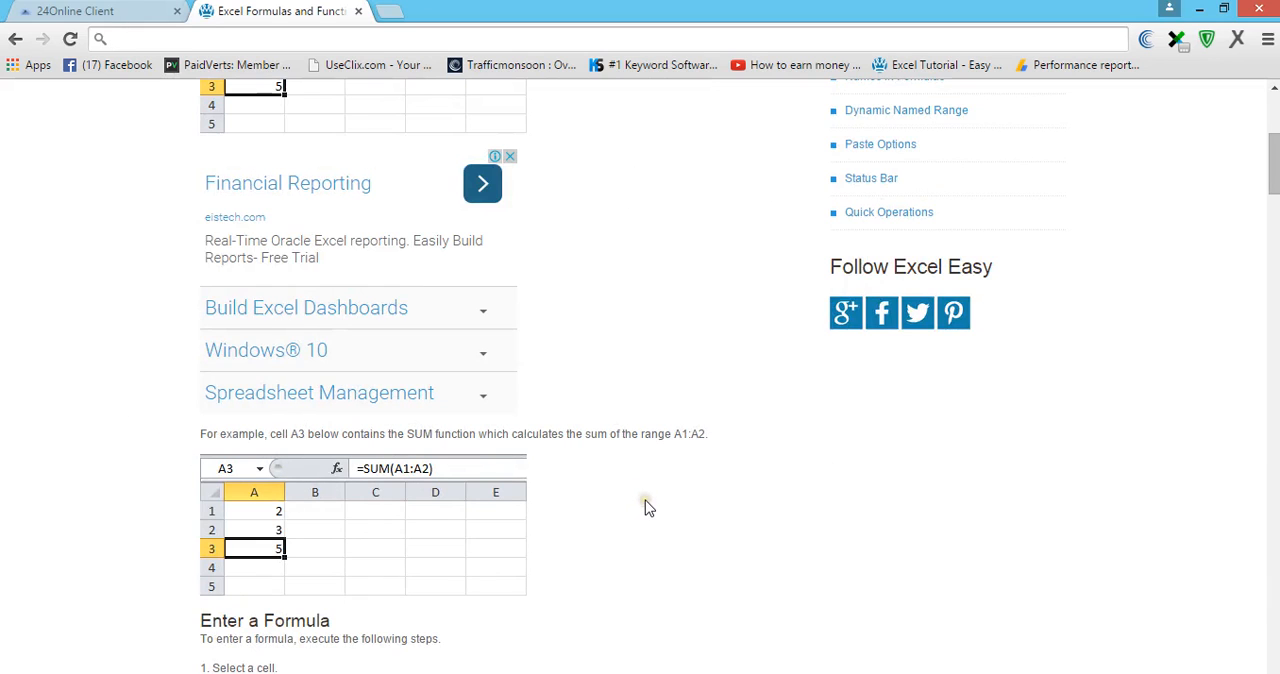
scroll(648, 508, "down", 1)
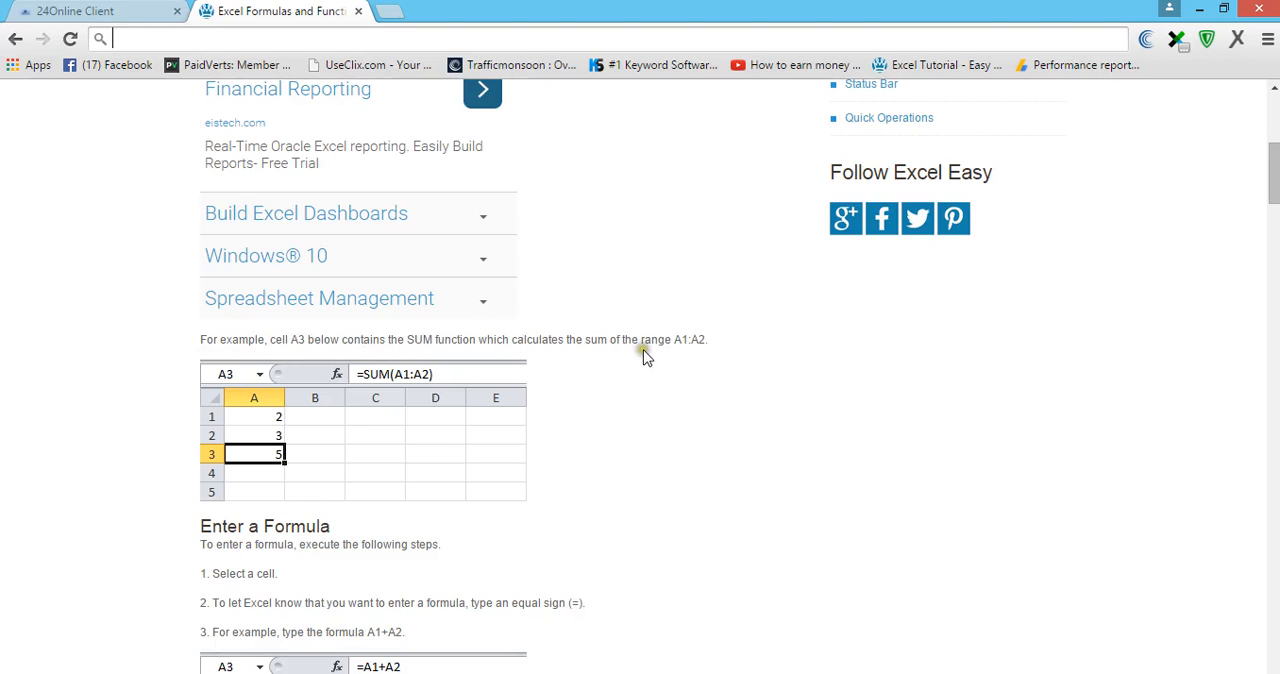
left_click(691, 345)
left_click(695, 339)
- Switch back to Excel and clear the contents of the range A1:B5
left_click(718, 672)
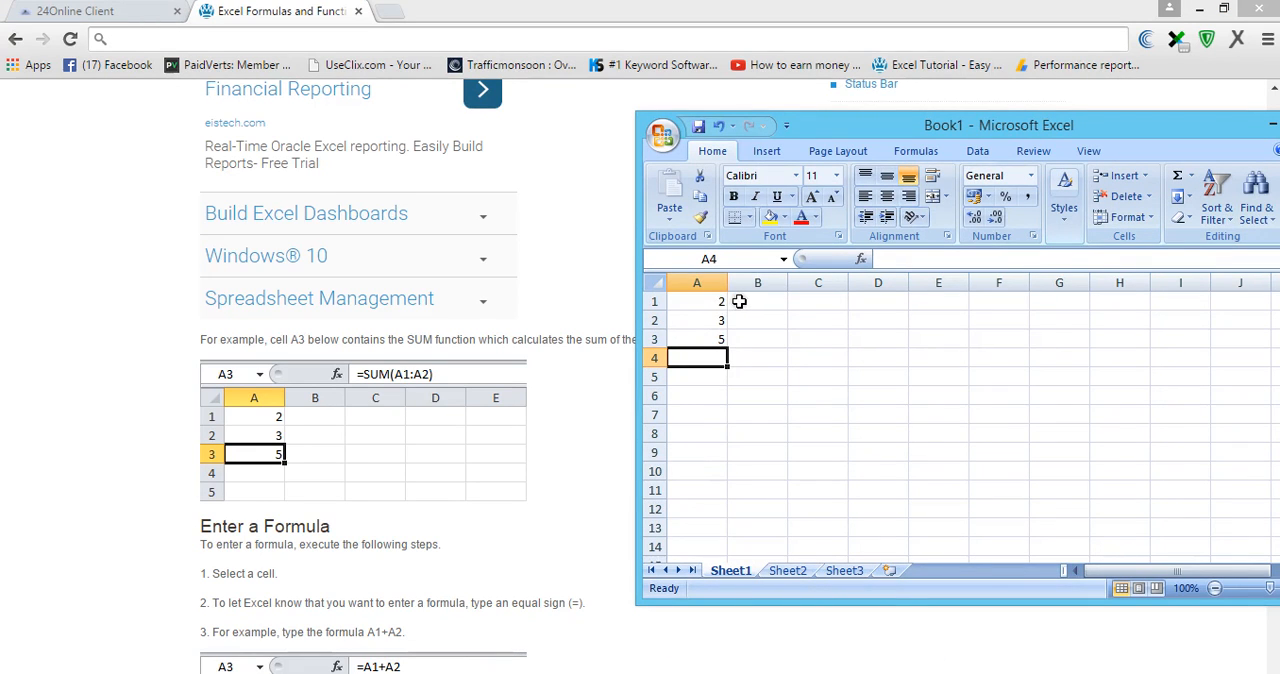
left_click_drag(739, 301, 678, 374)
key("Delete")
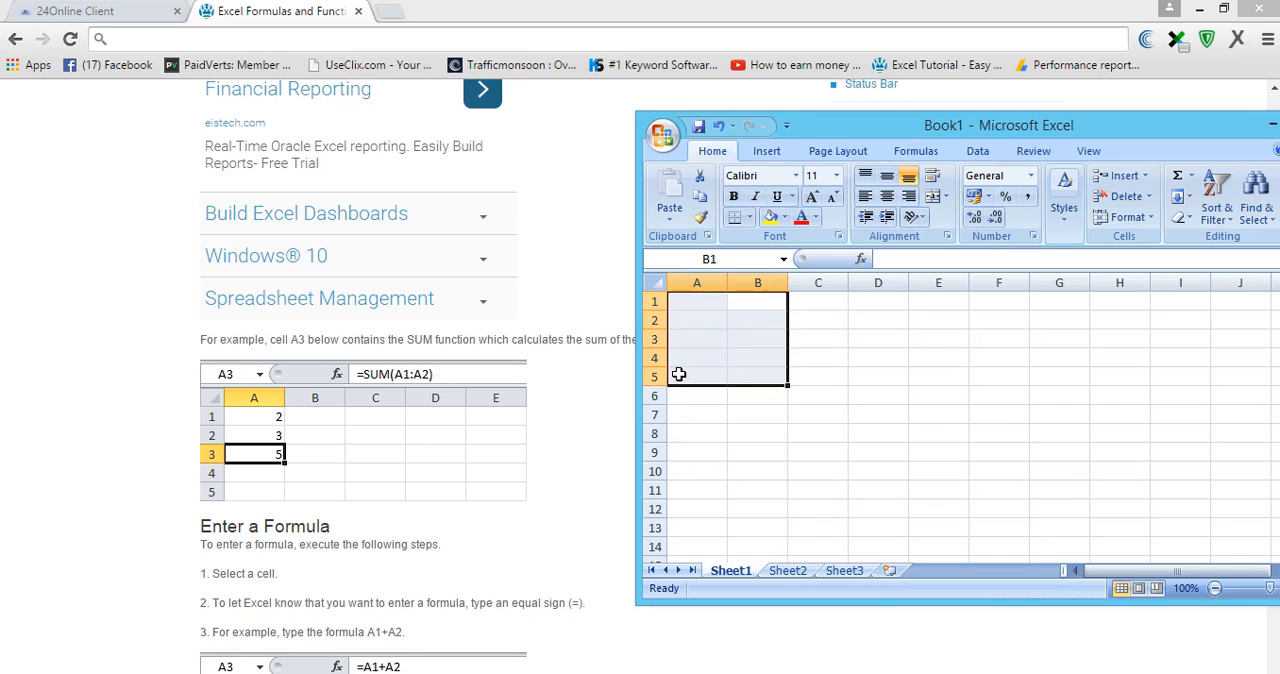
- Enter 2 in cell A1 and 3 in cell A2 for the SUM example
left_click(703, 304)
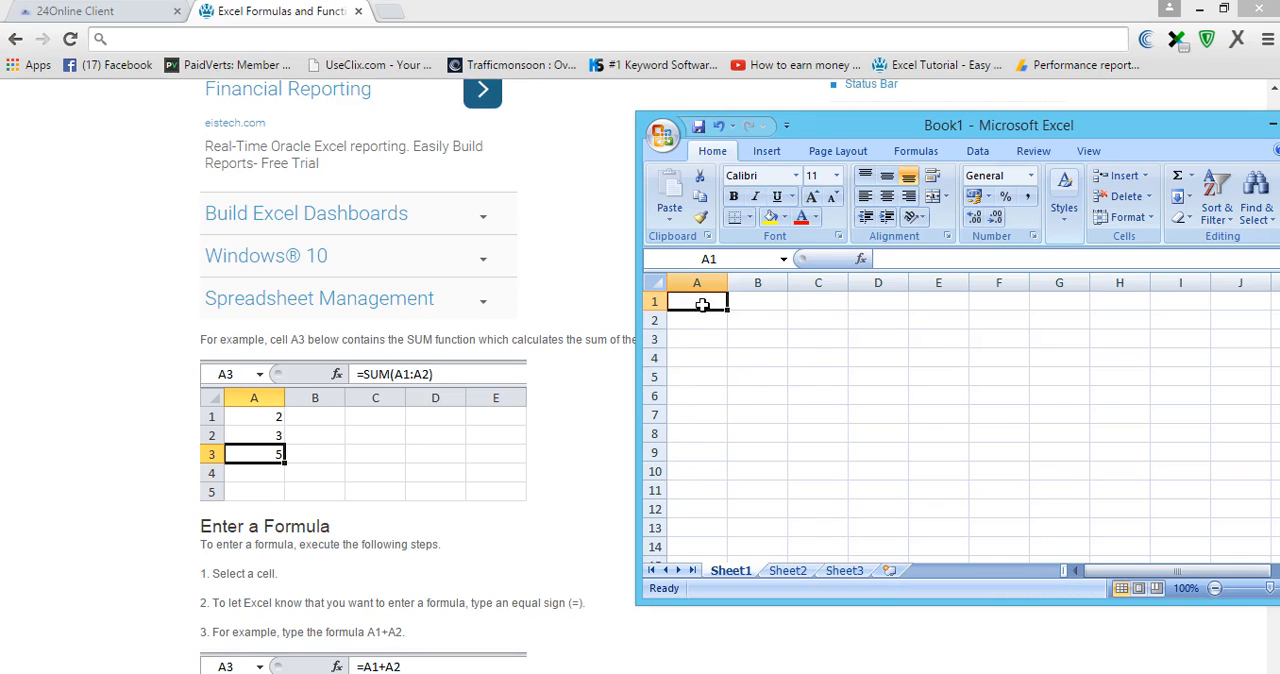
type("2")
key("Return")
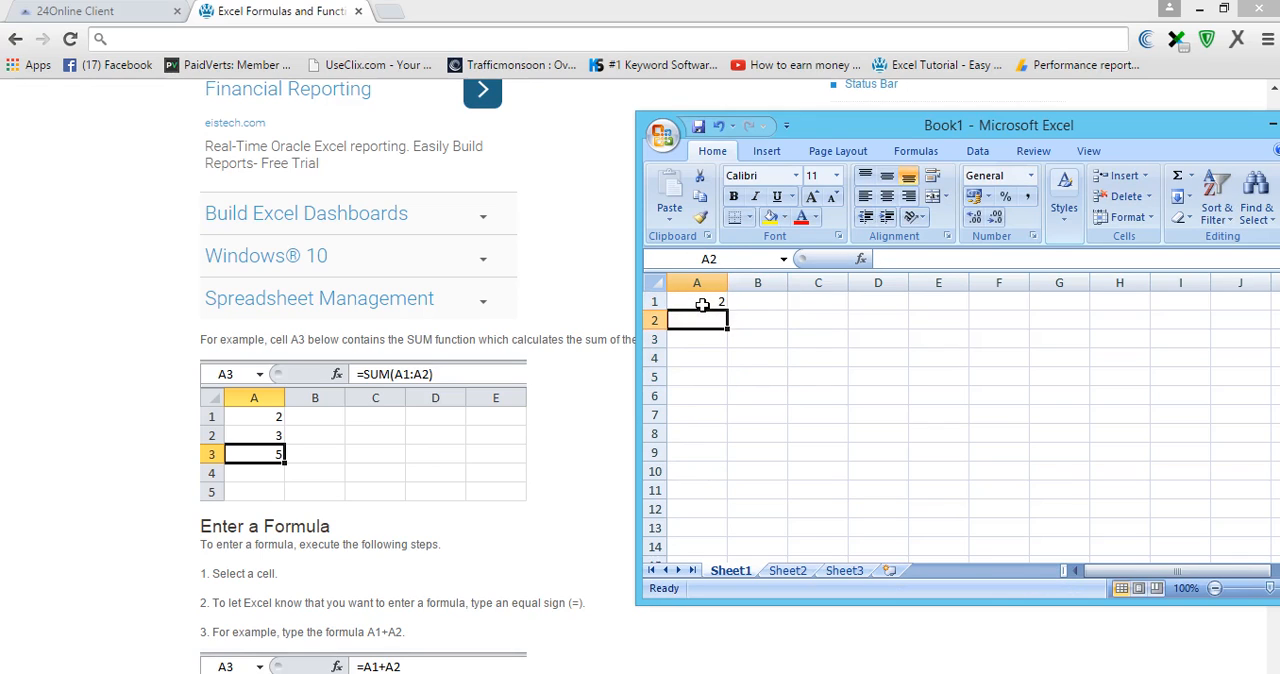
type("3")
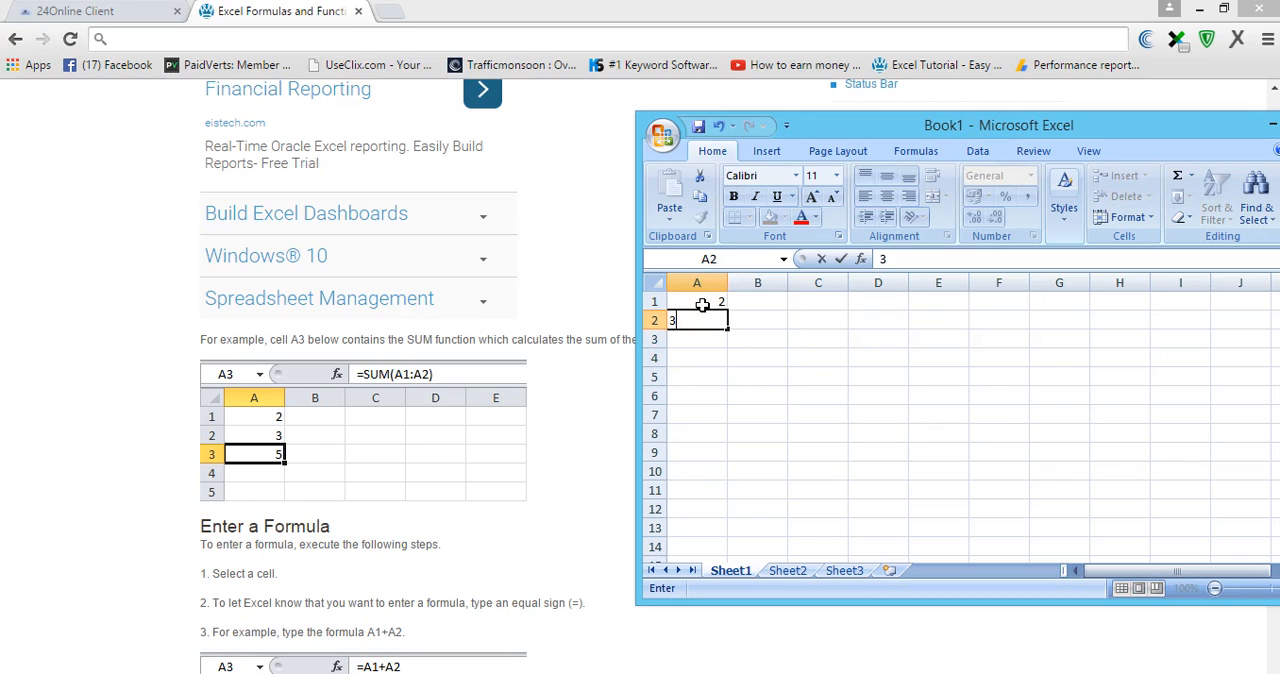
key("Return")
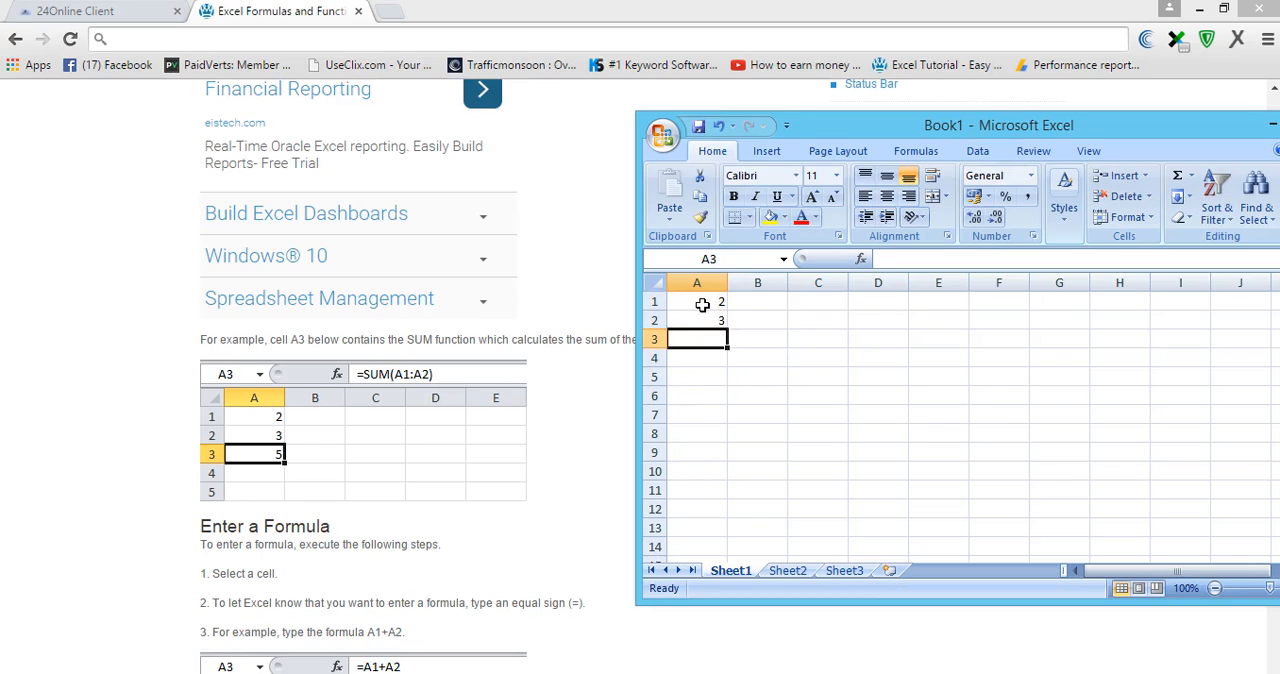
- Enter the formula =sum(A1:A2) in cell A3
left_click(889, 260)
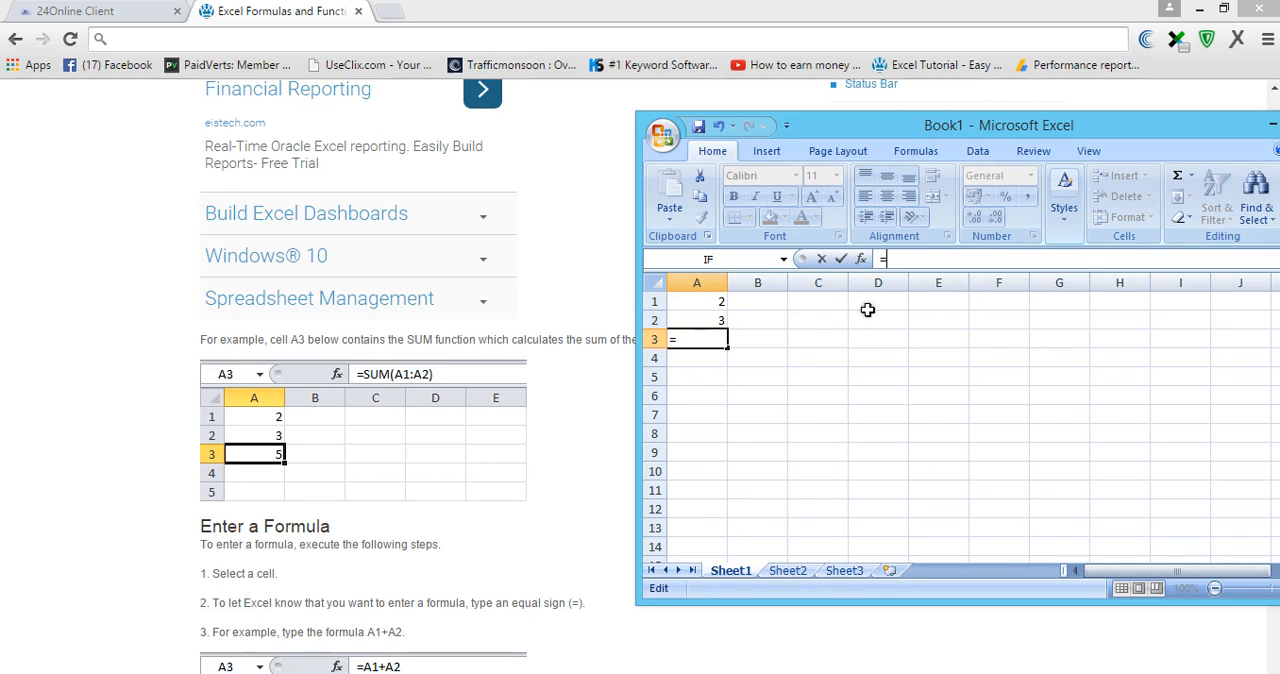
type("s")
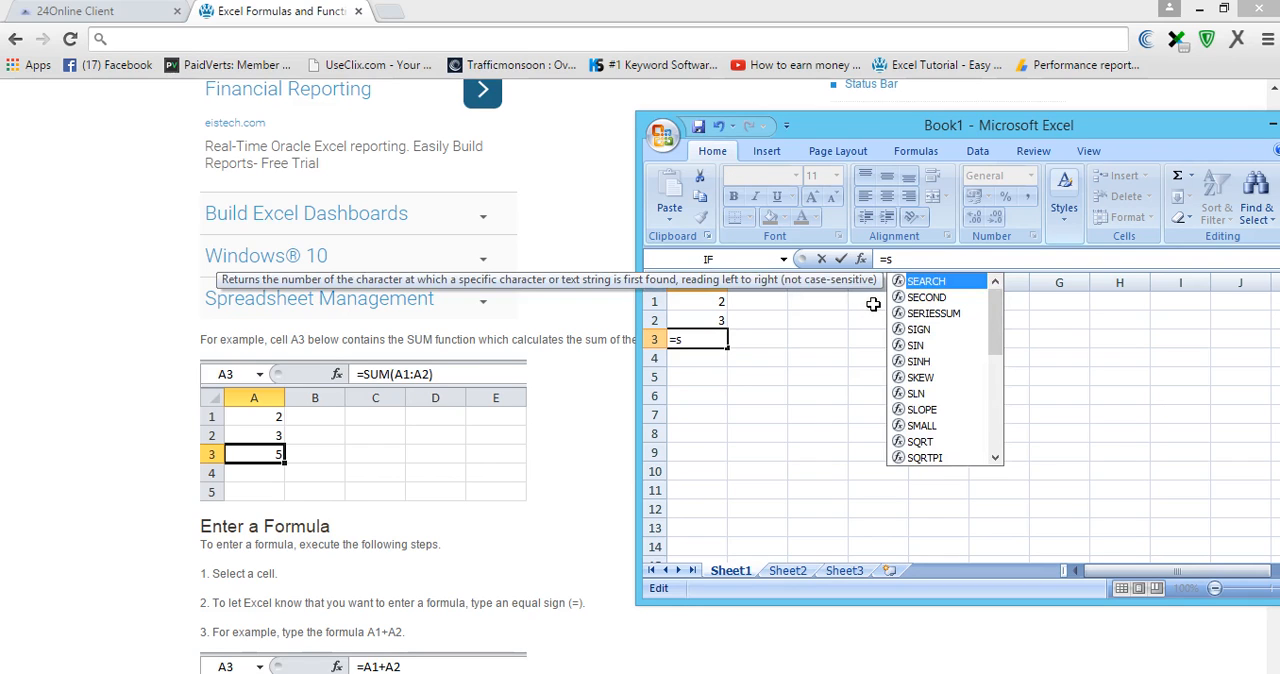
type("um")
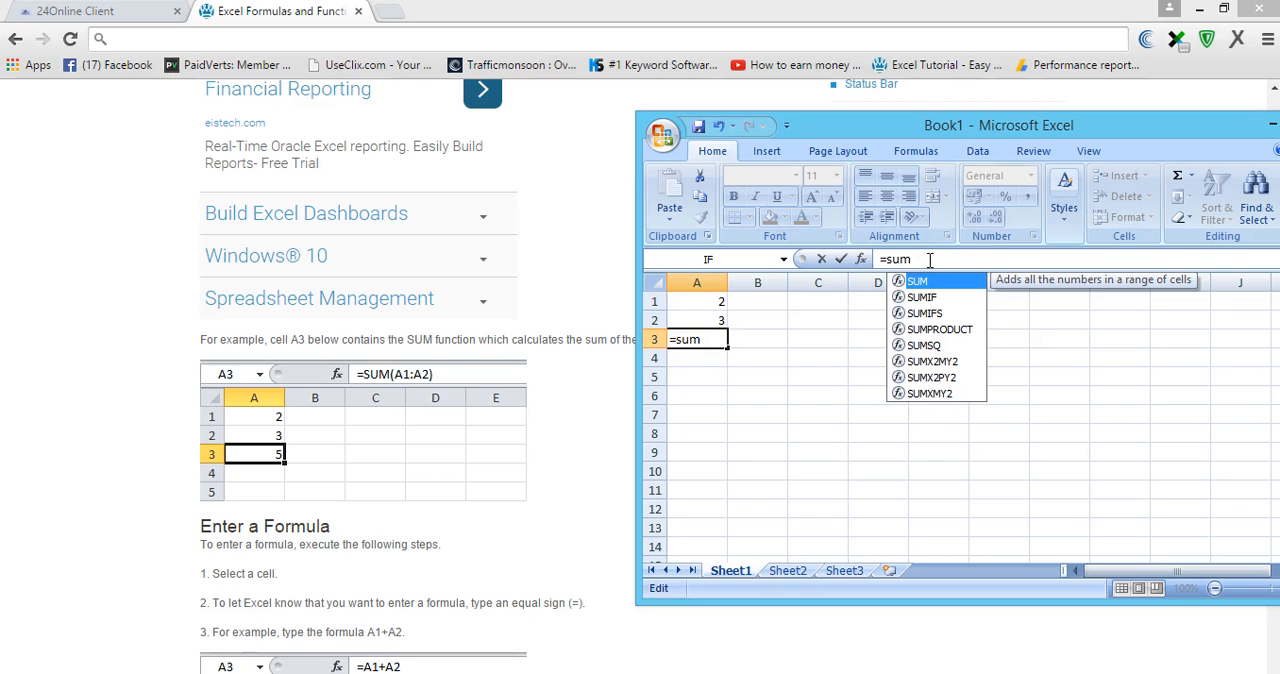
type("(")
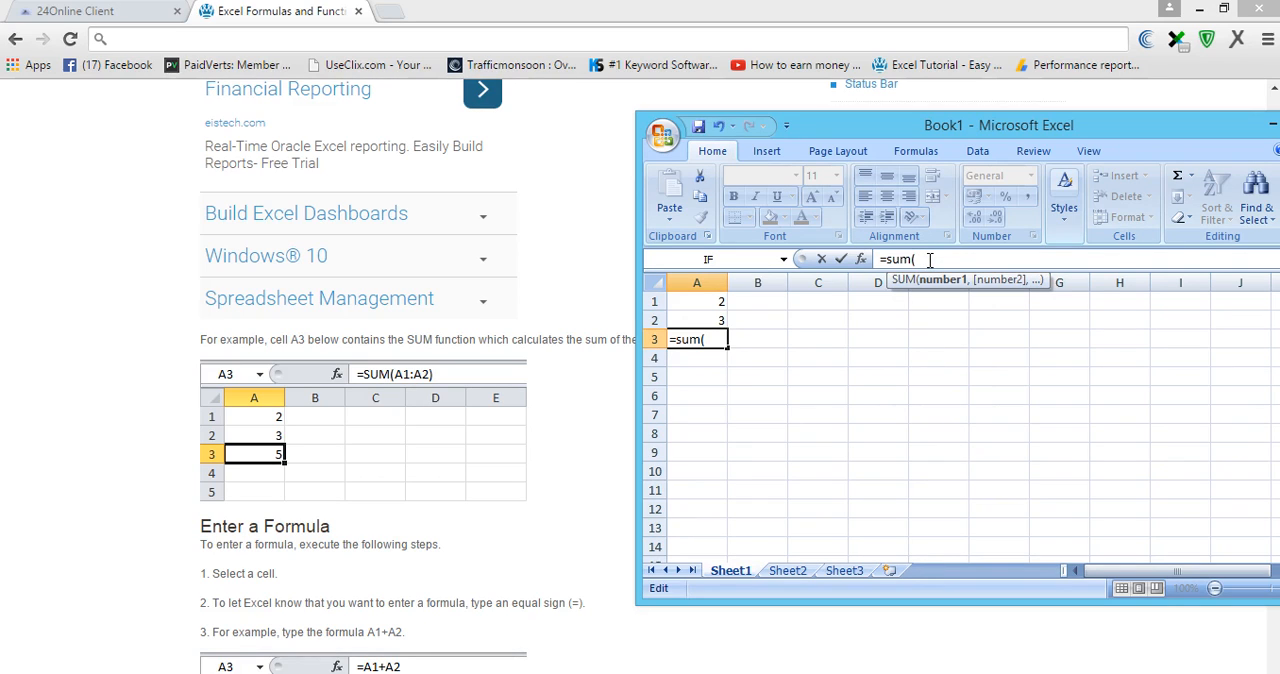
left_click(706, 304)
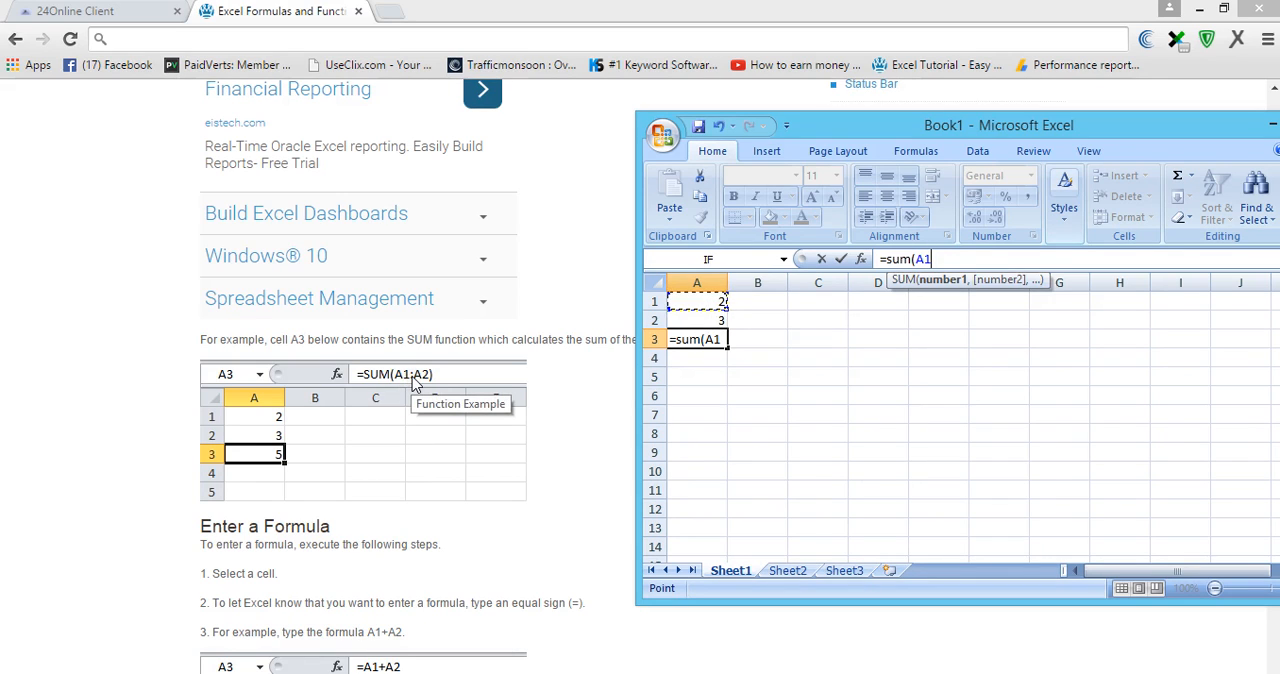
key("F8")
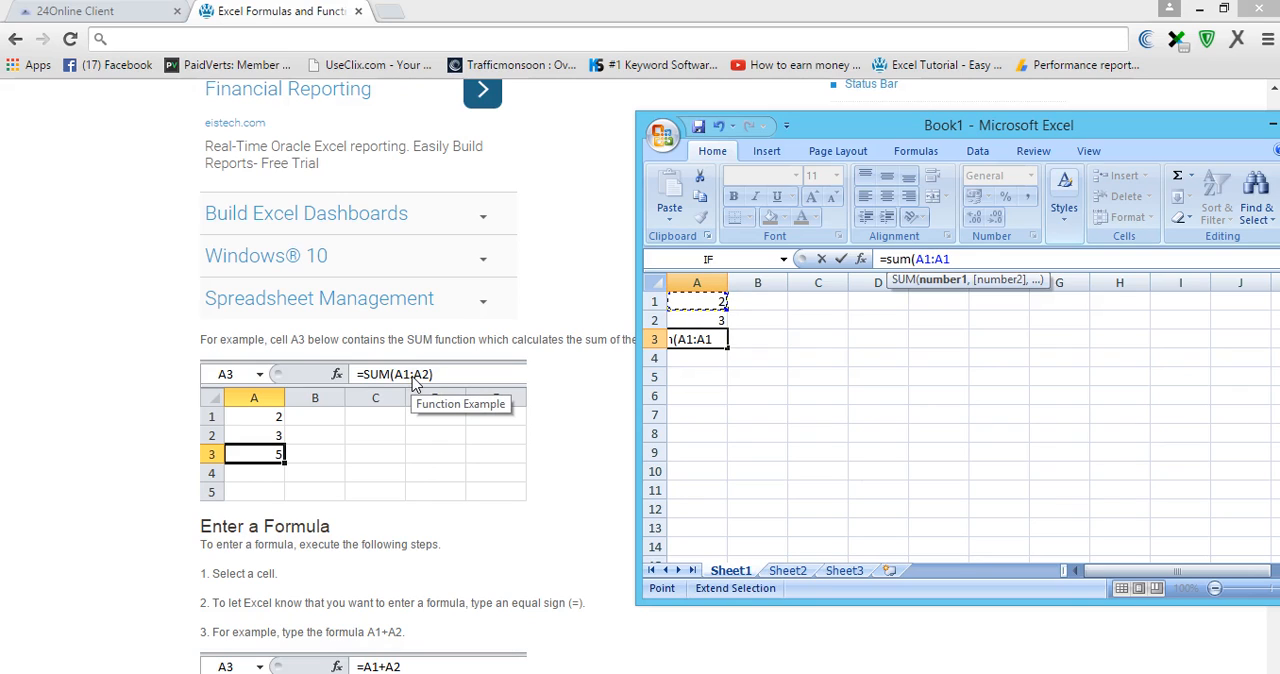
key("BackSpace")
key("BackSpace")
left_click(687, 318)
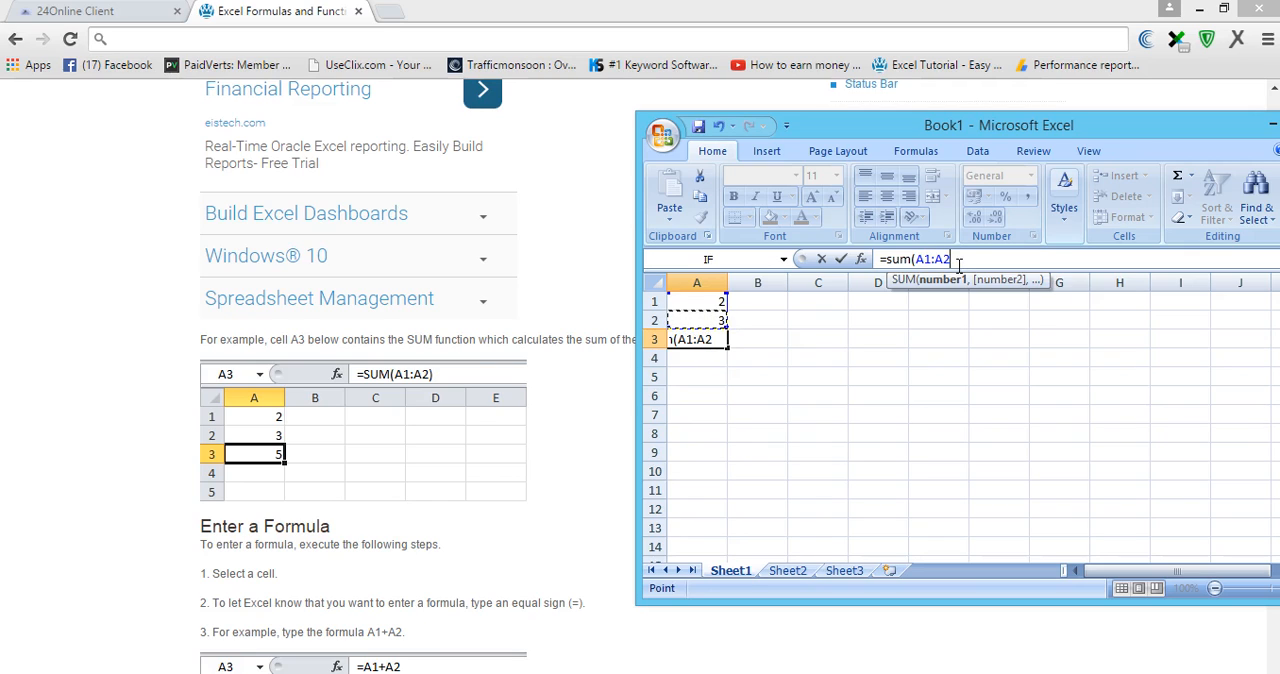
type(")")
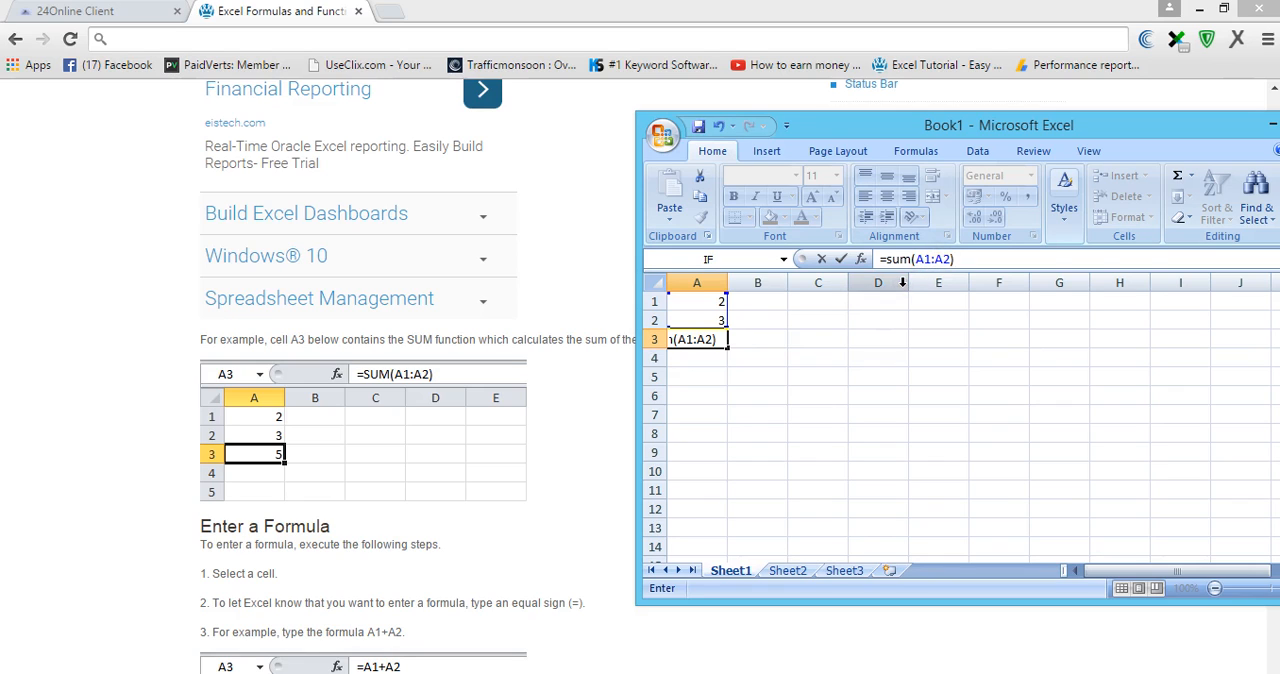
key("Return")
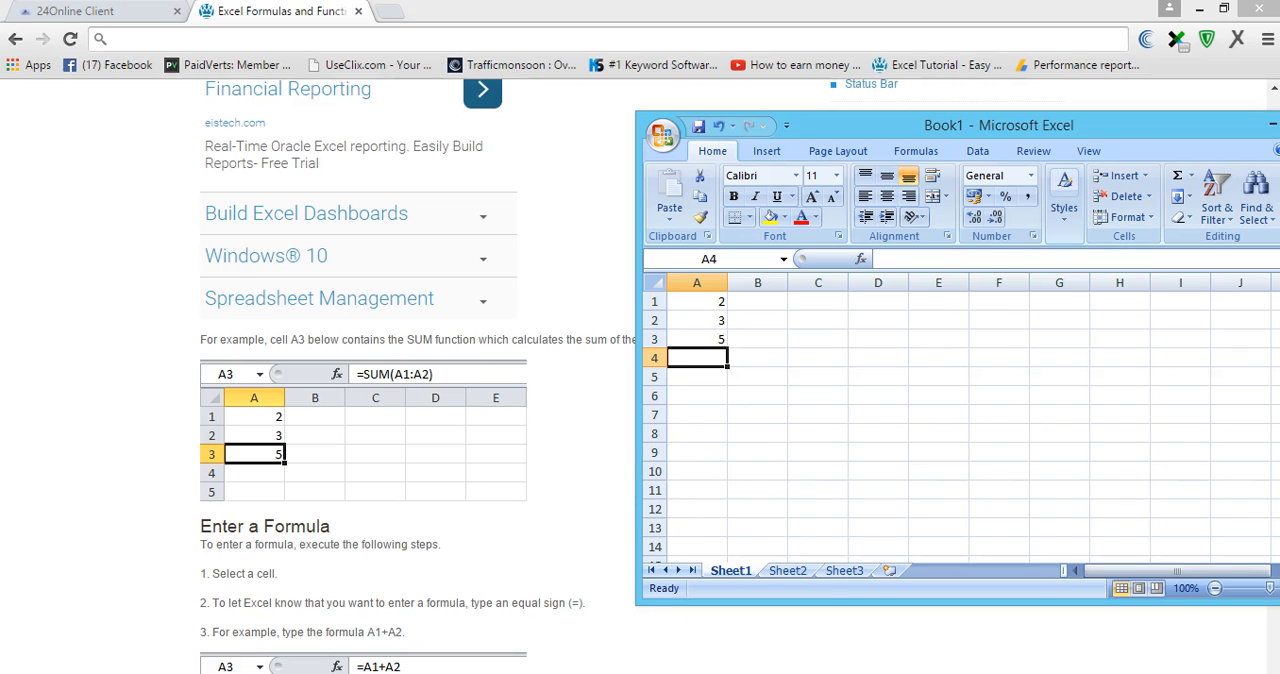
- Move the Excel window fully into view and open the AutoSum list of functions
left_click_drag(1133, 128, 951, 156)
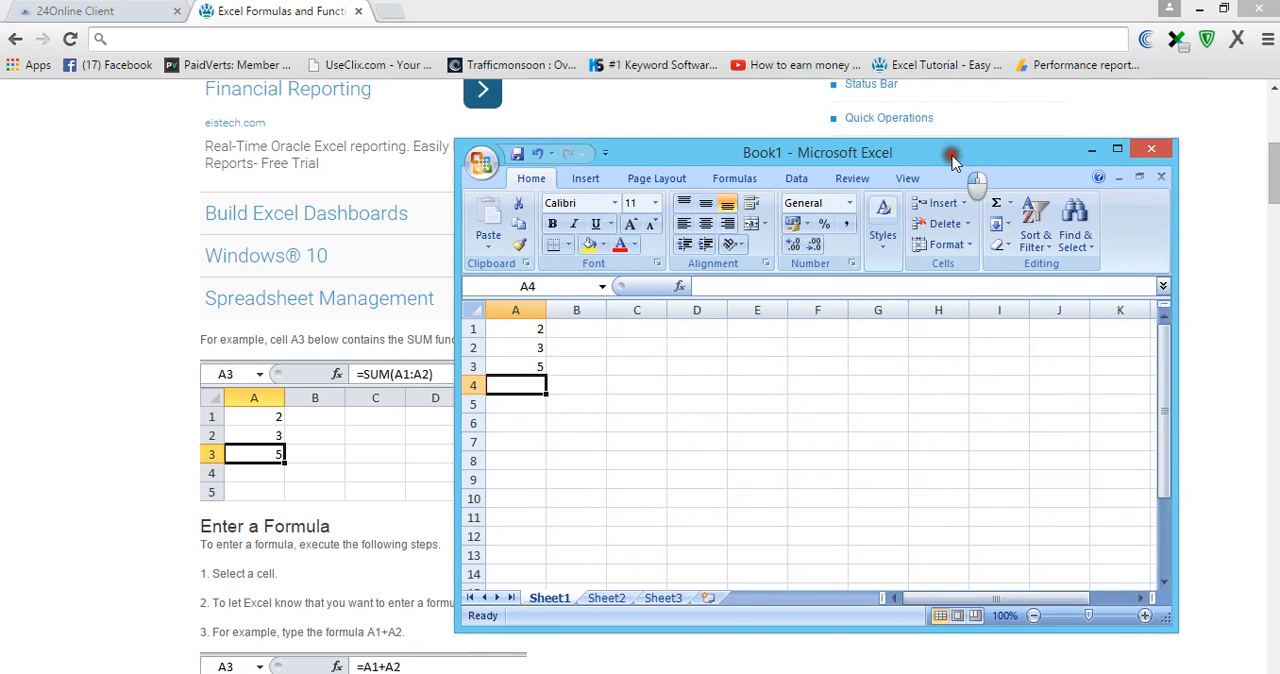
left_click(1010, 207)
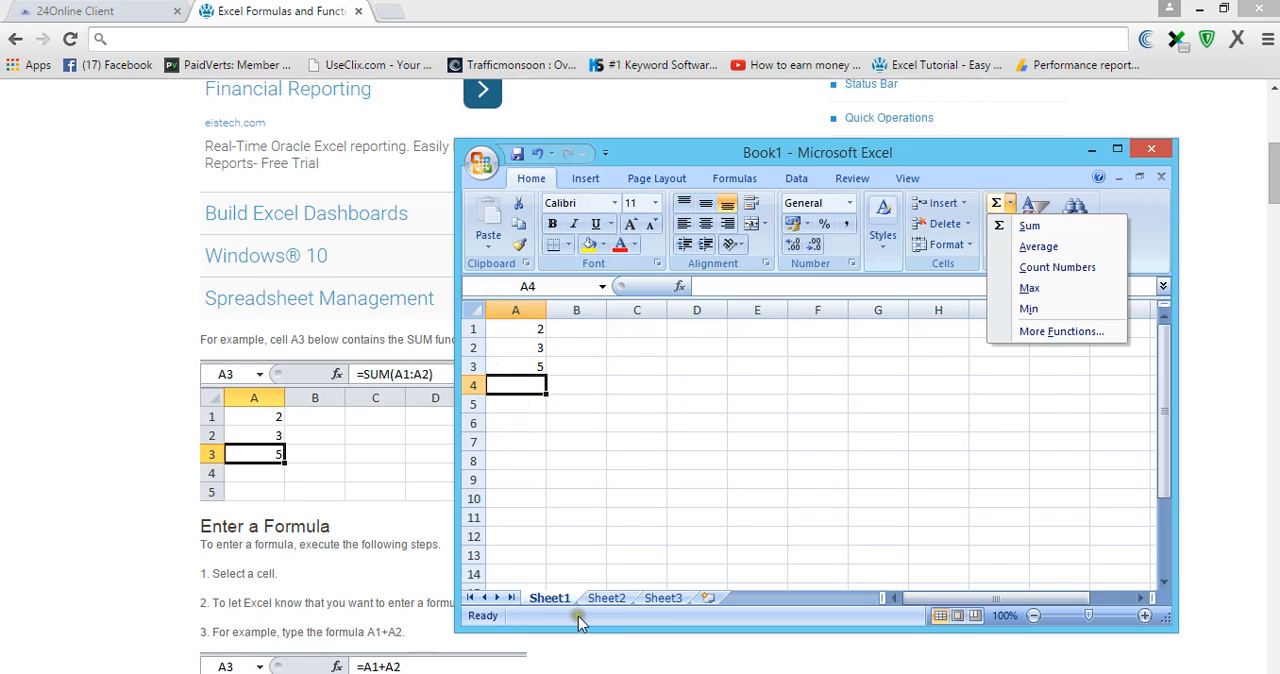
- Return to the browser and view the tutorial's Enter a Formula section
left_click(660, 660)
scroll(620, 420, "down", 2)
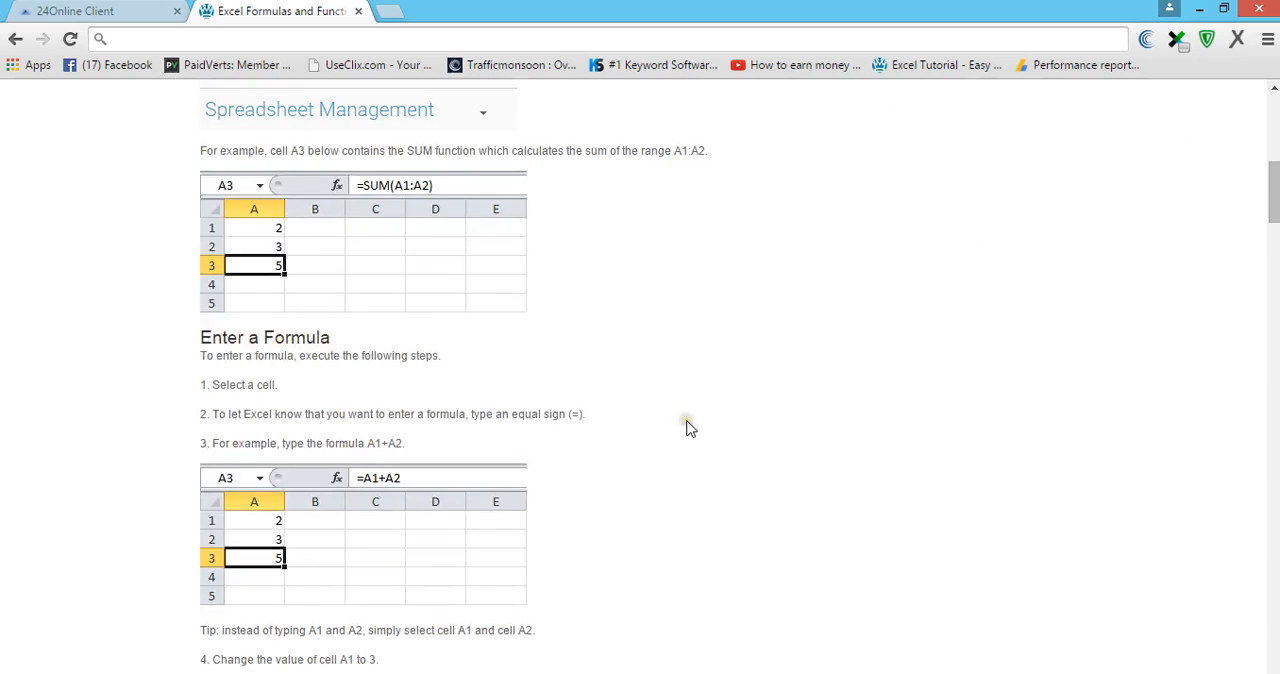
- Read the rest of the tutorial's Enter a Formula steps, switch to Excel and change cell A1 to 3
scroll(688, 427, "down", 1)
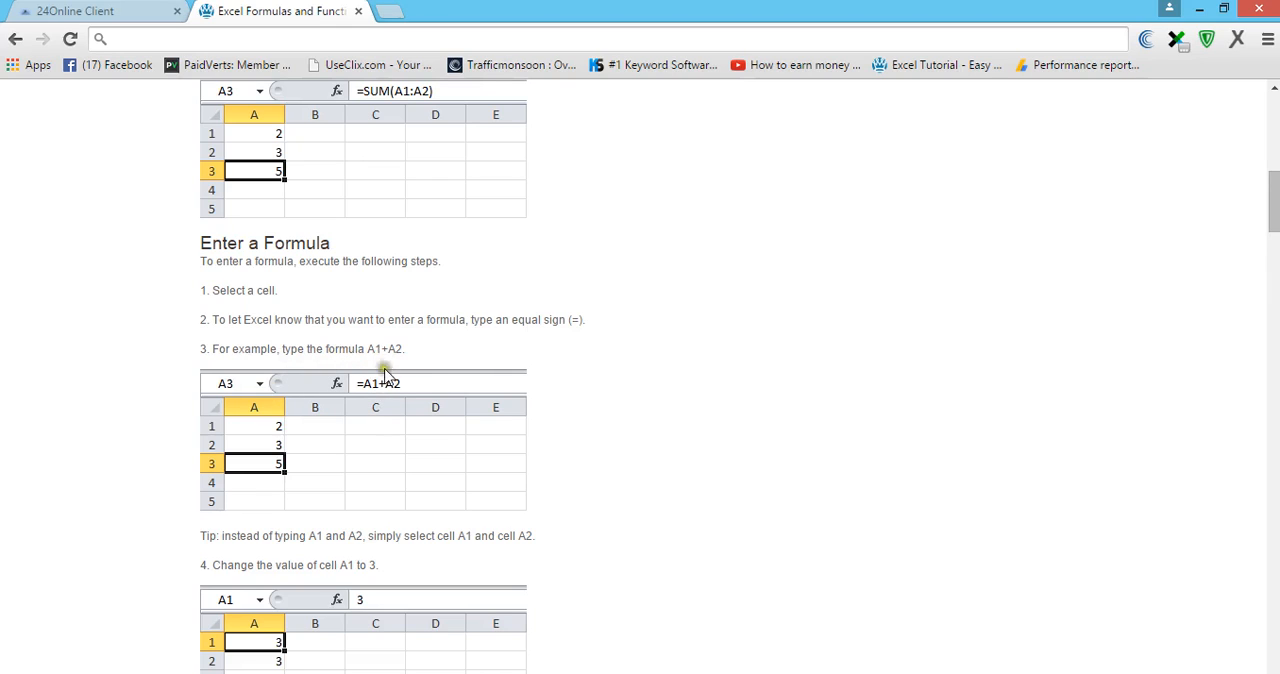
scroll(757, 448, "down", 1)
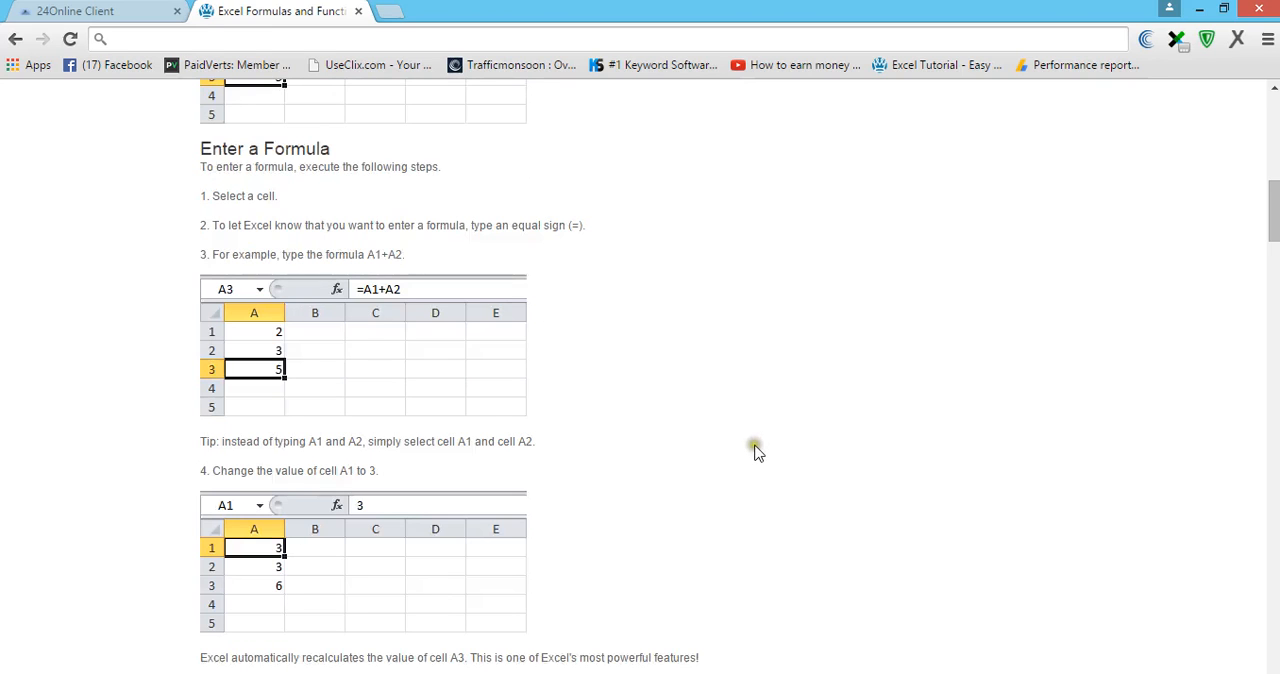
scroll(757, 455, "down", 1)
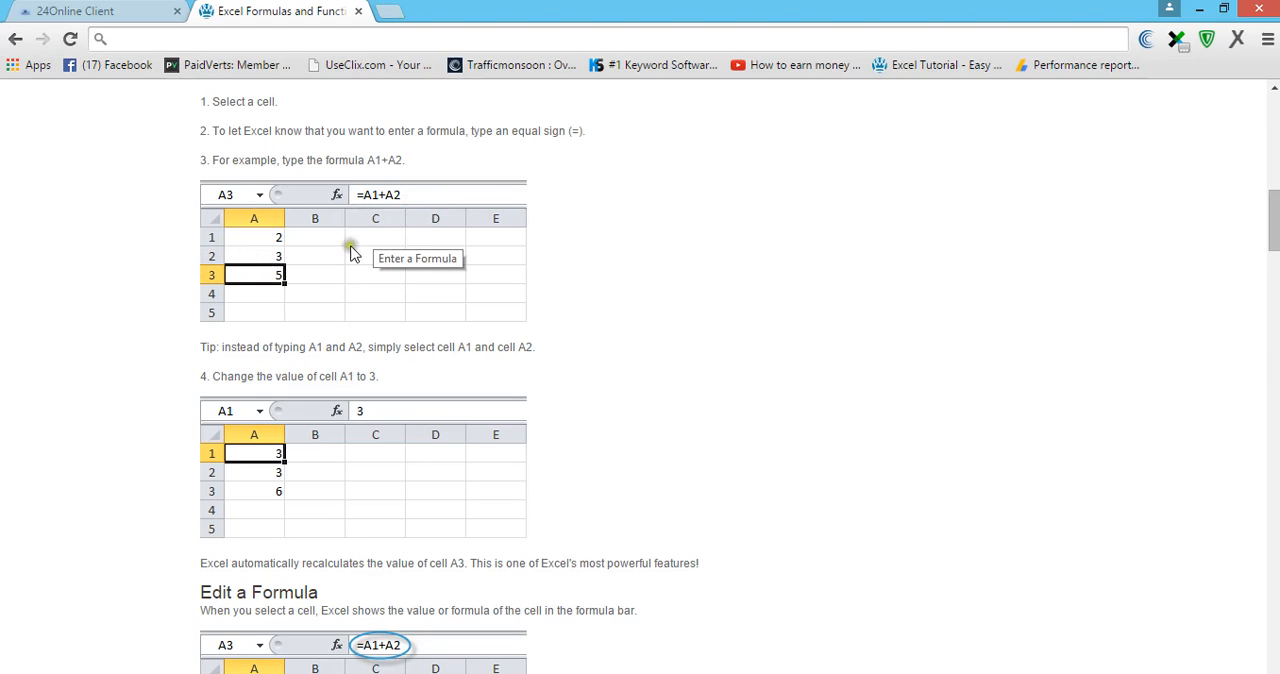
scroll(727, 300, "down", 1)
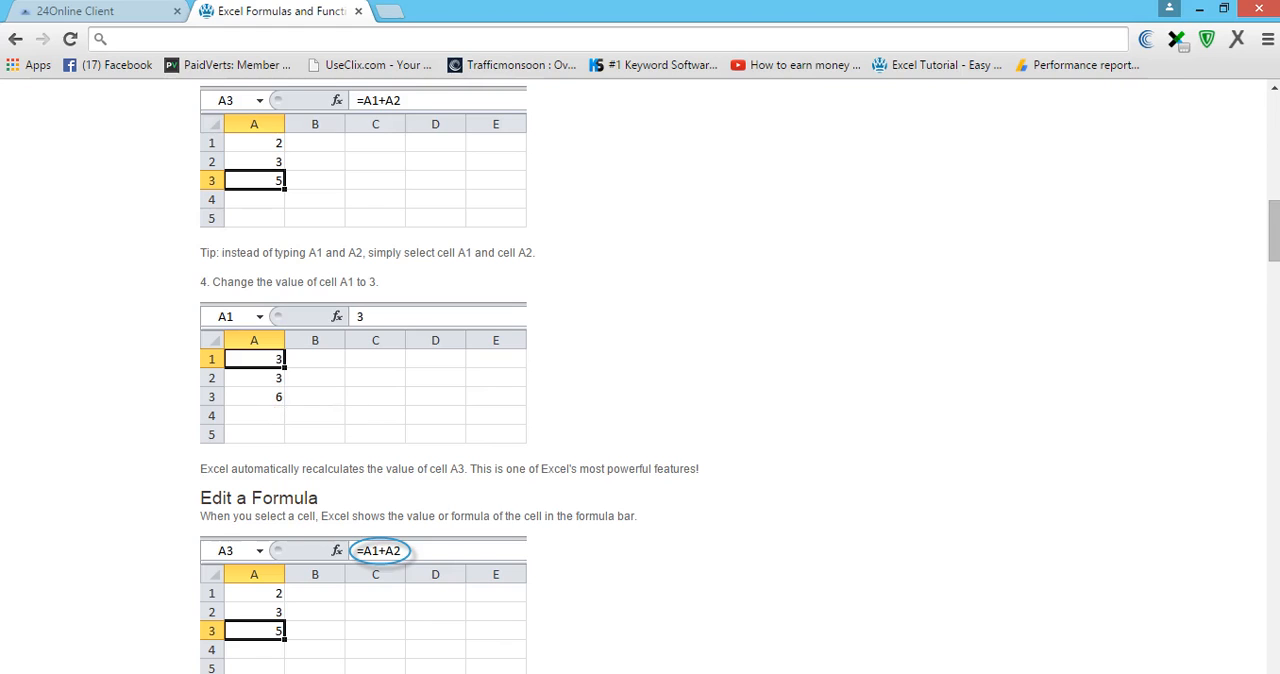
left_click(719, 673)
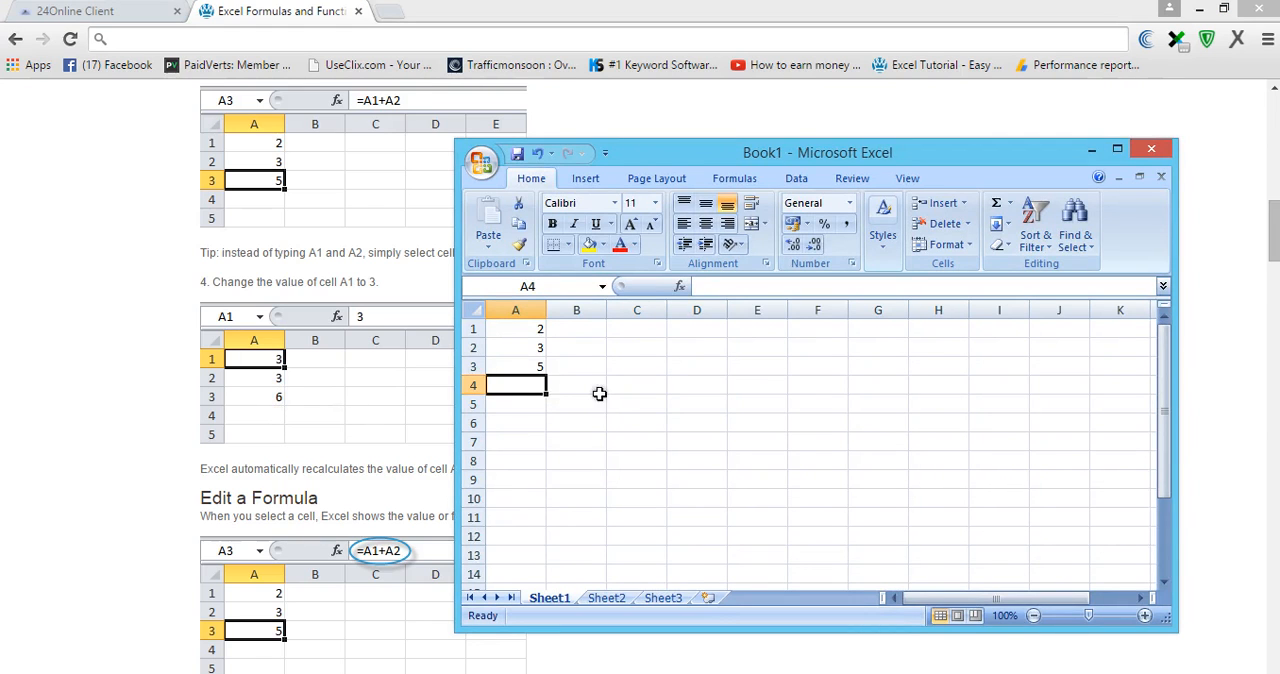
left_click(542, 333)
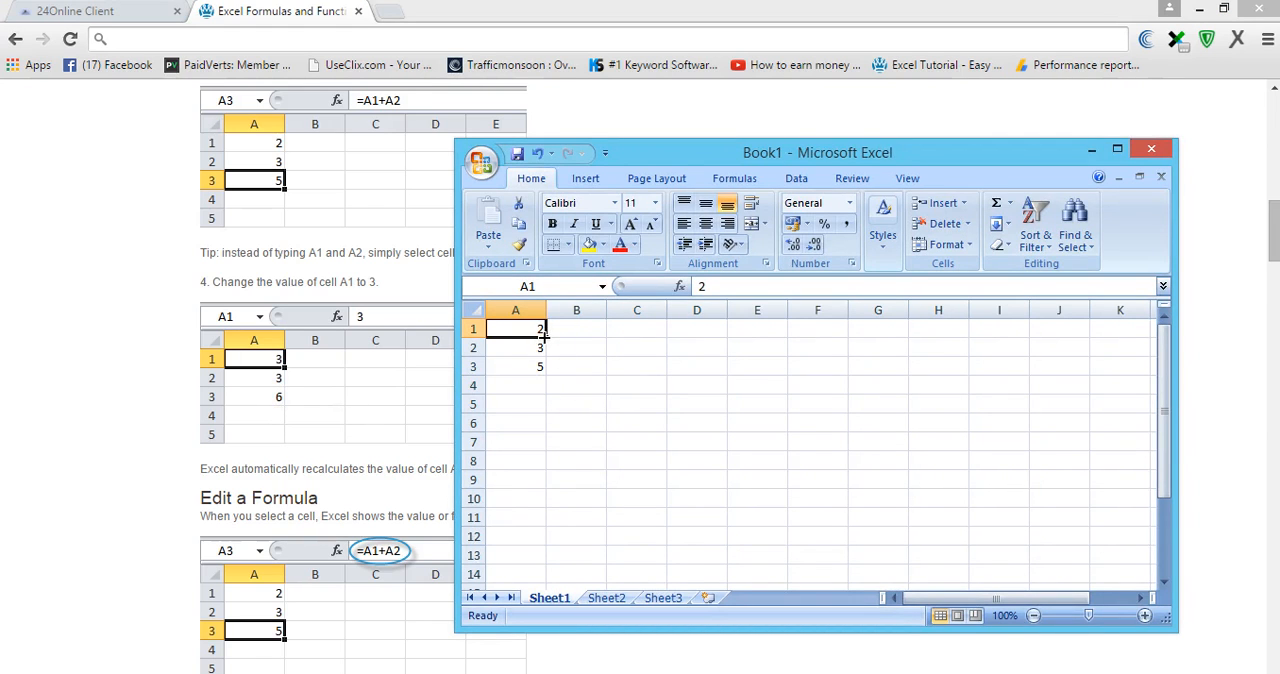
key("BackSpace")
type("3")
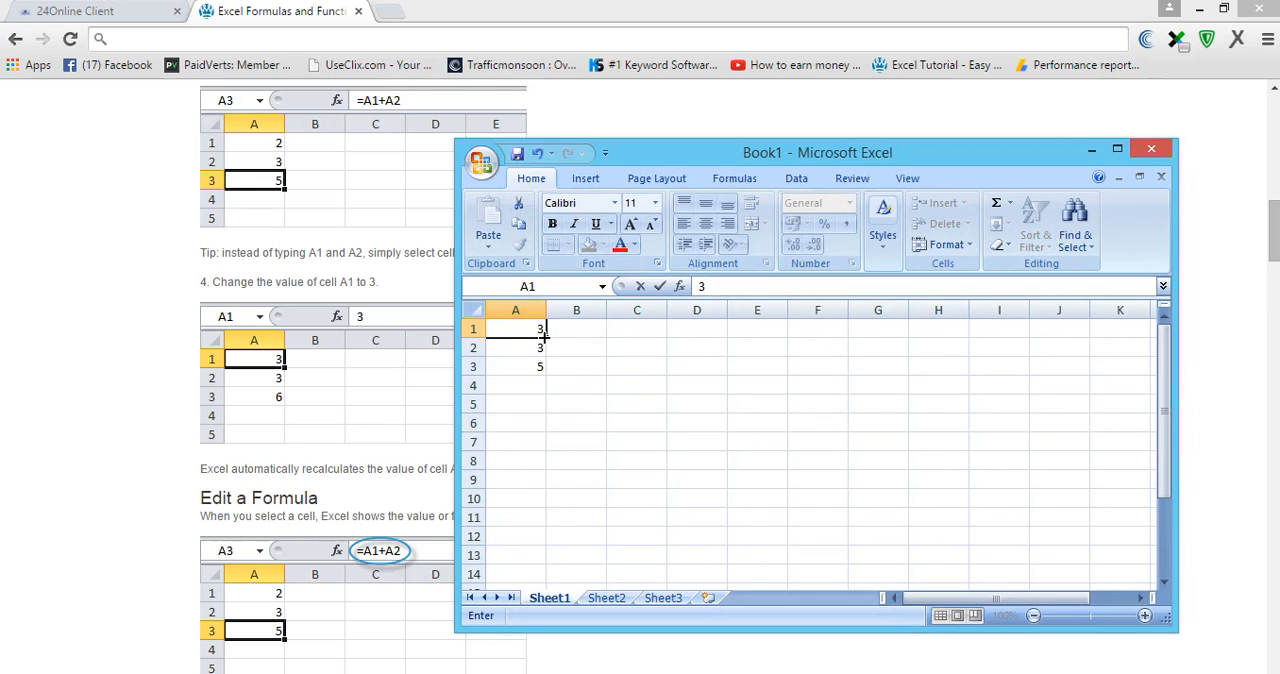
left_click(521, 366)
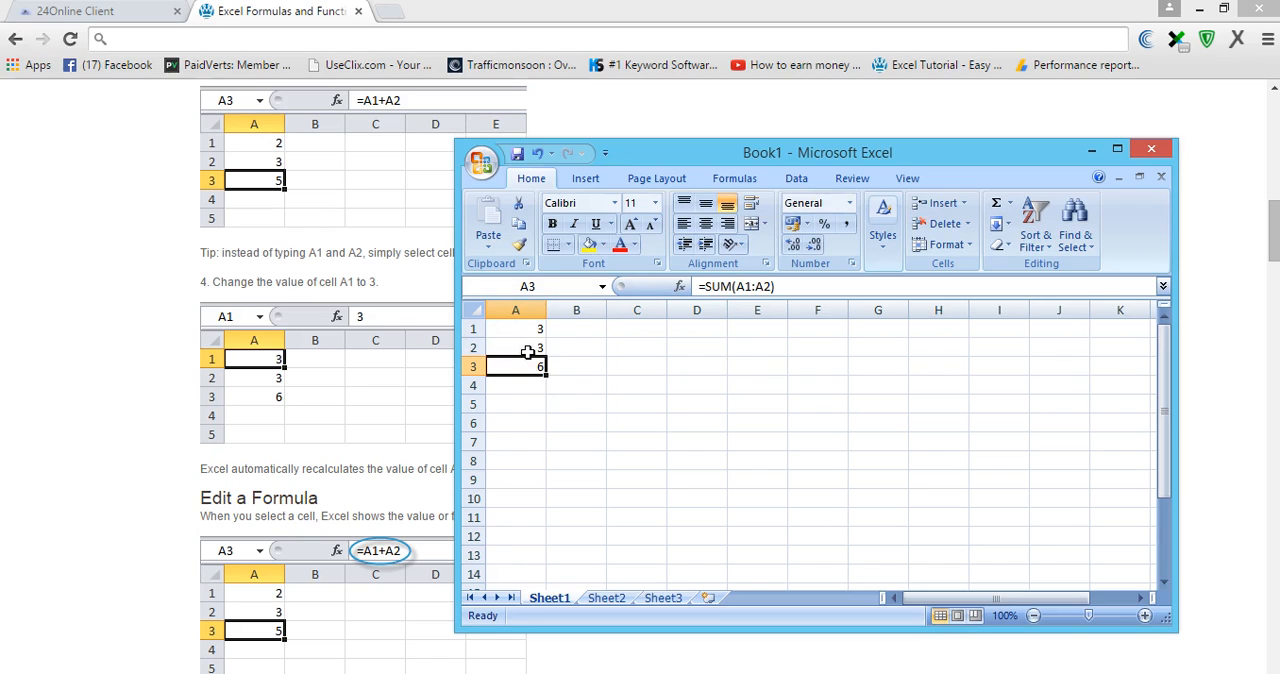
key("Return")
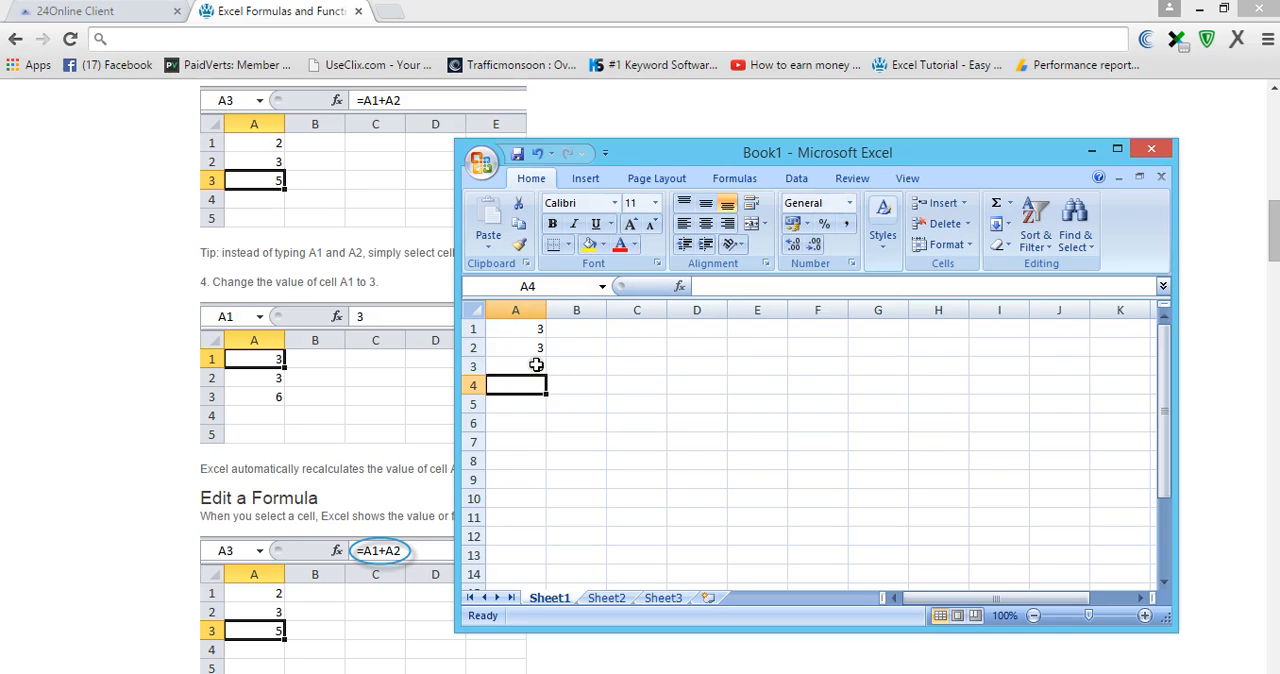
- Change cell A1 to 5 and cell A2 to 41, checking the SUM formula's cell A3 after each change
left_click(520, 329)
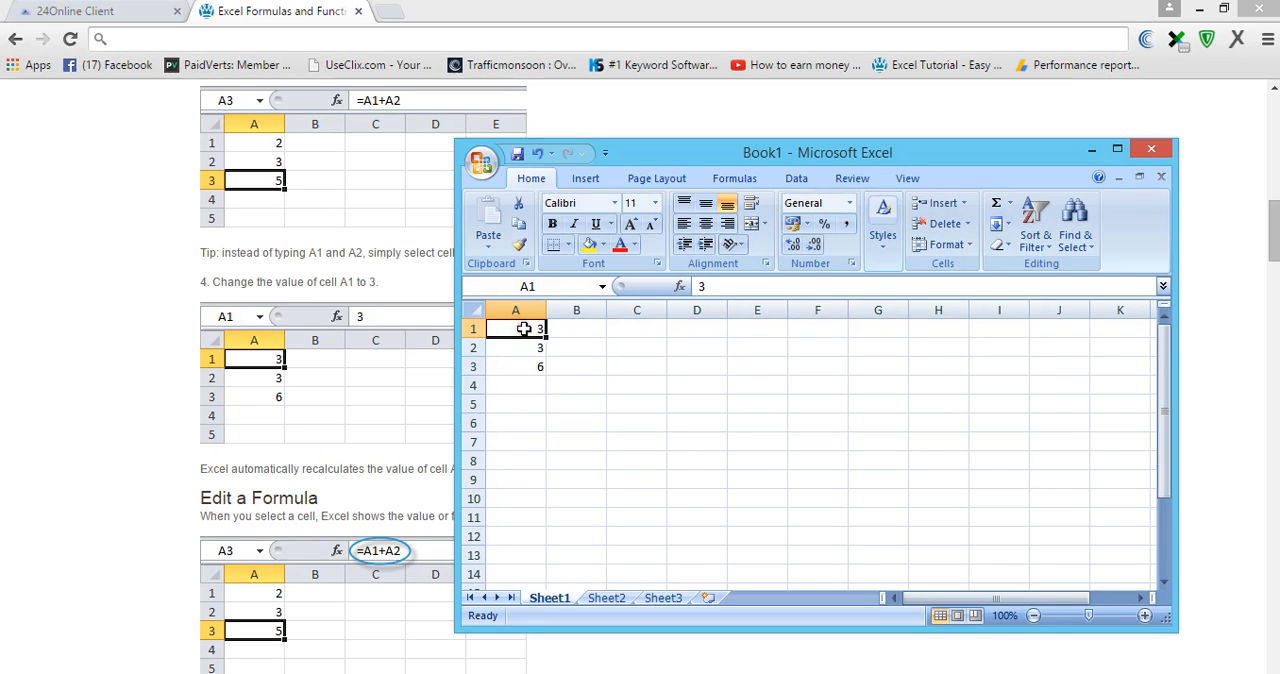
key("BackSpace")
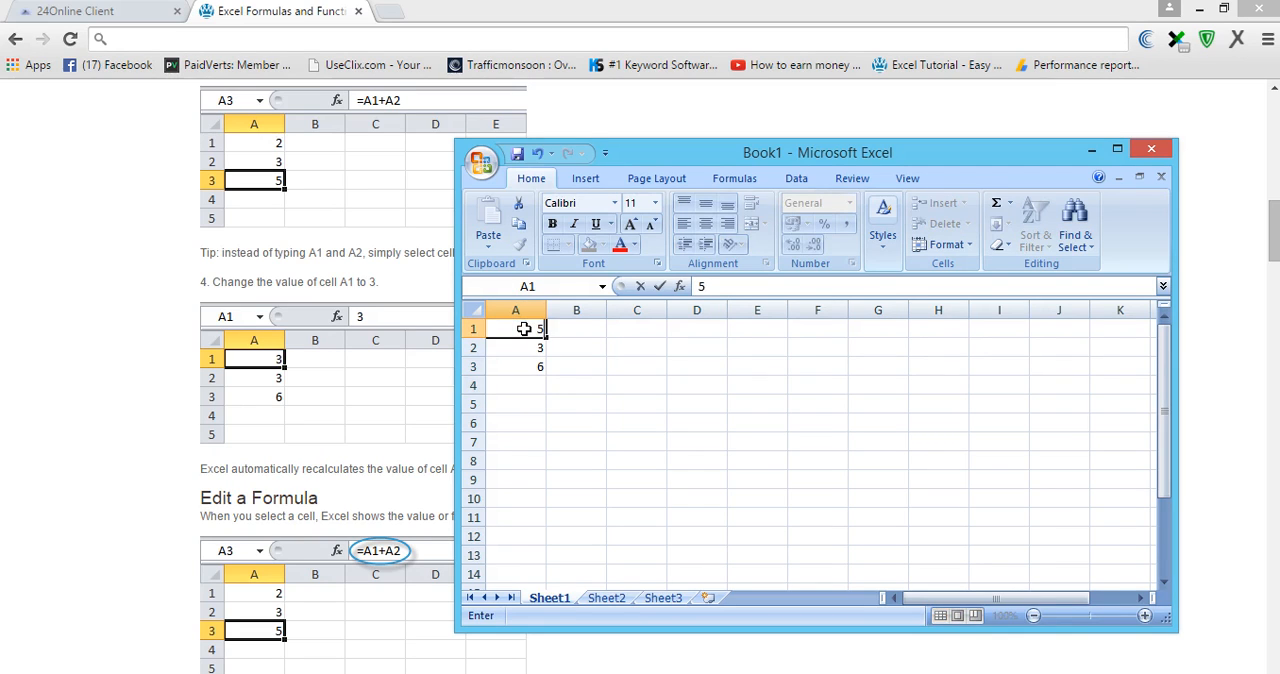
left_click(501, 370)
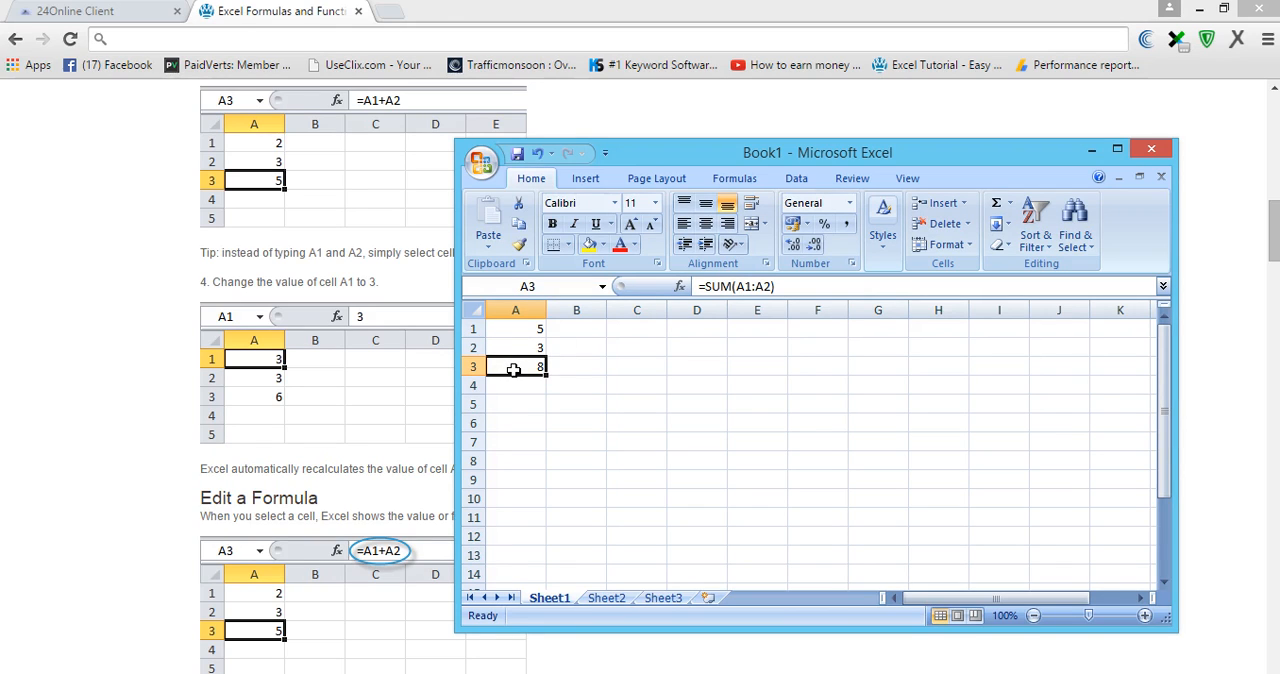
key("Down")
left_click(519, 348)
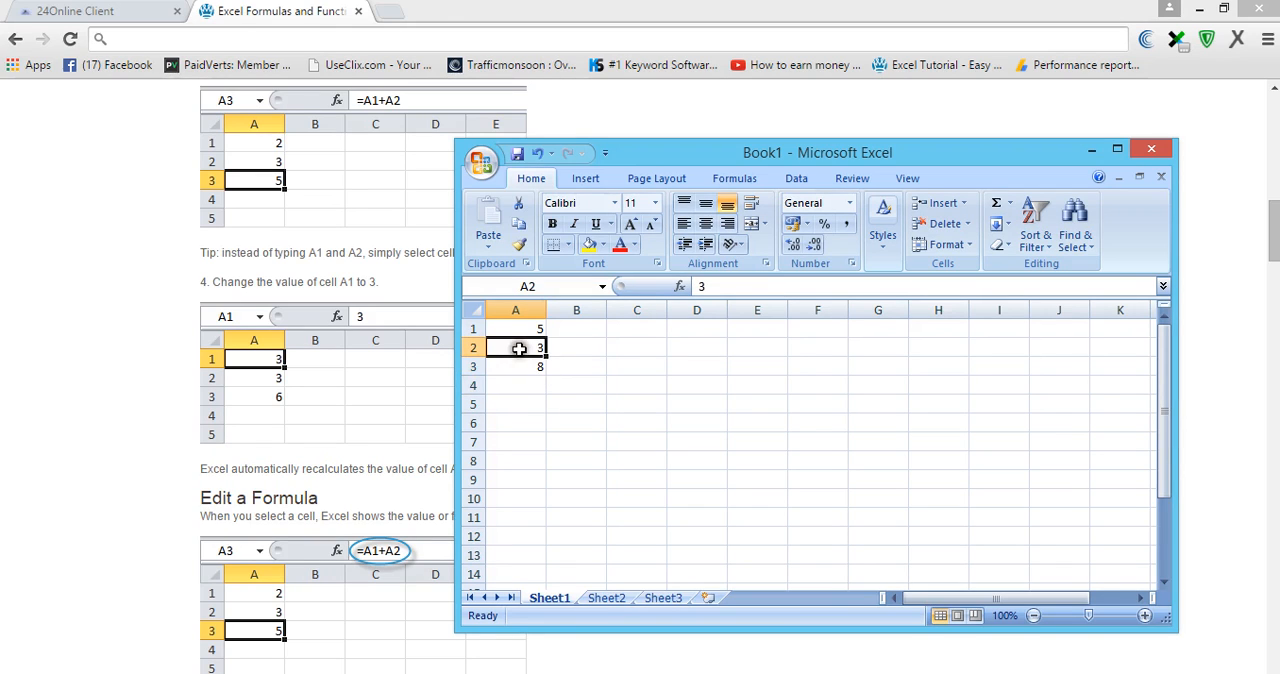
key("BackSpace")
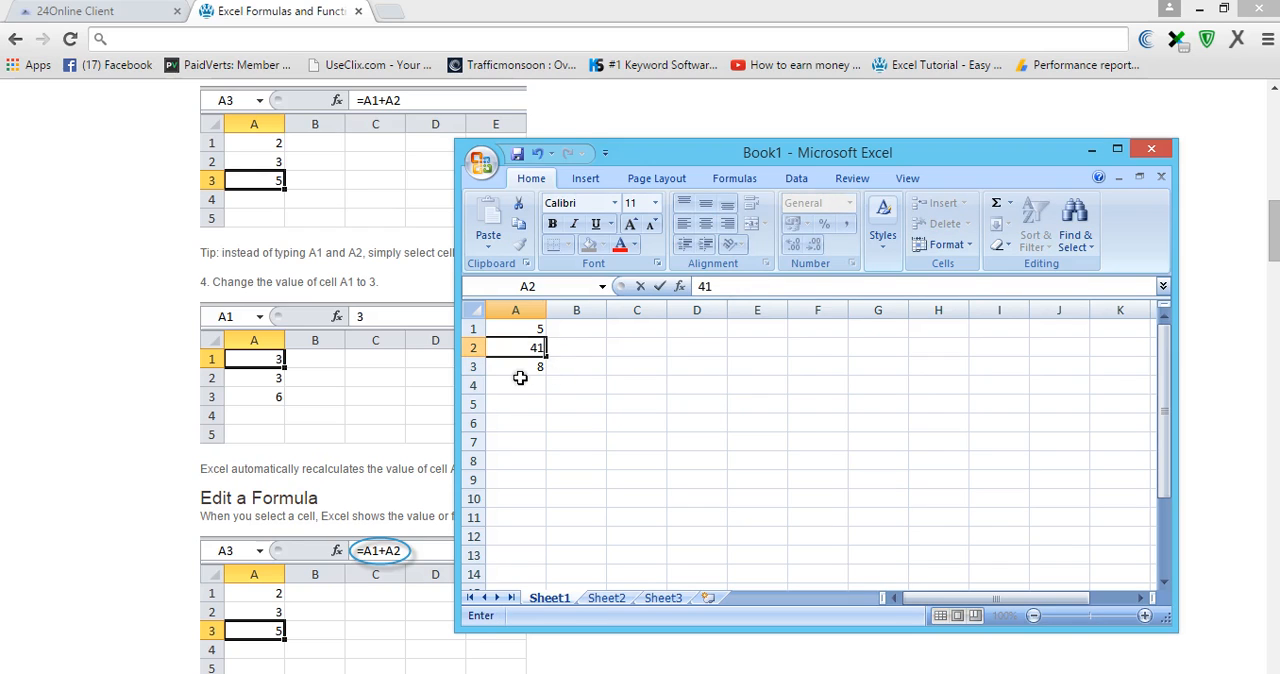
left_click(514, 369)
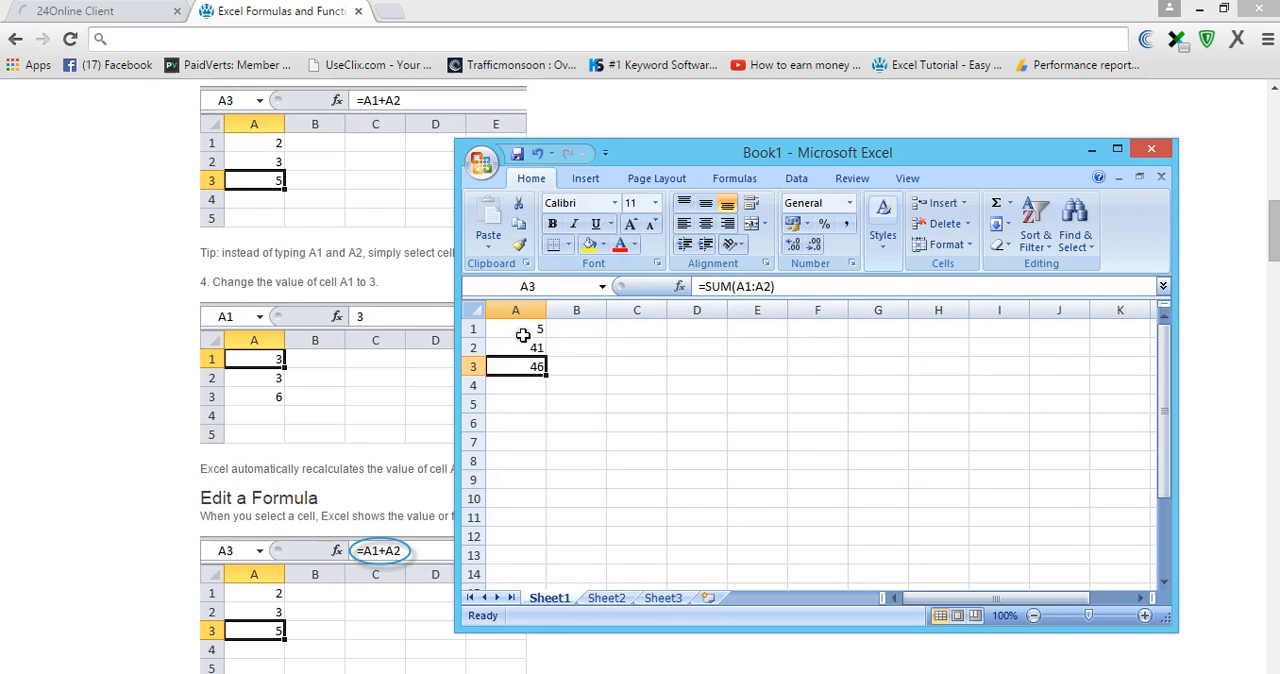
- Change cell A1 to 544 and check the sum in cell A3
left_click(515, 328)
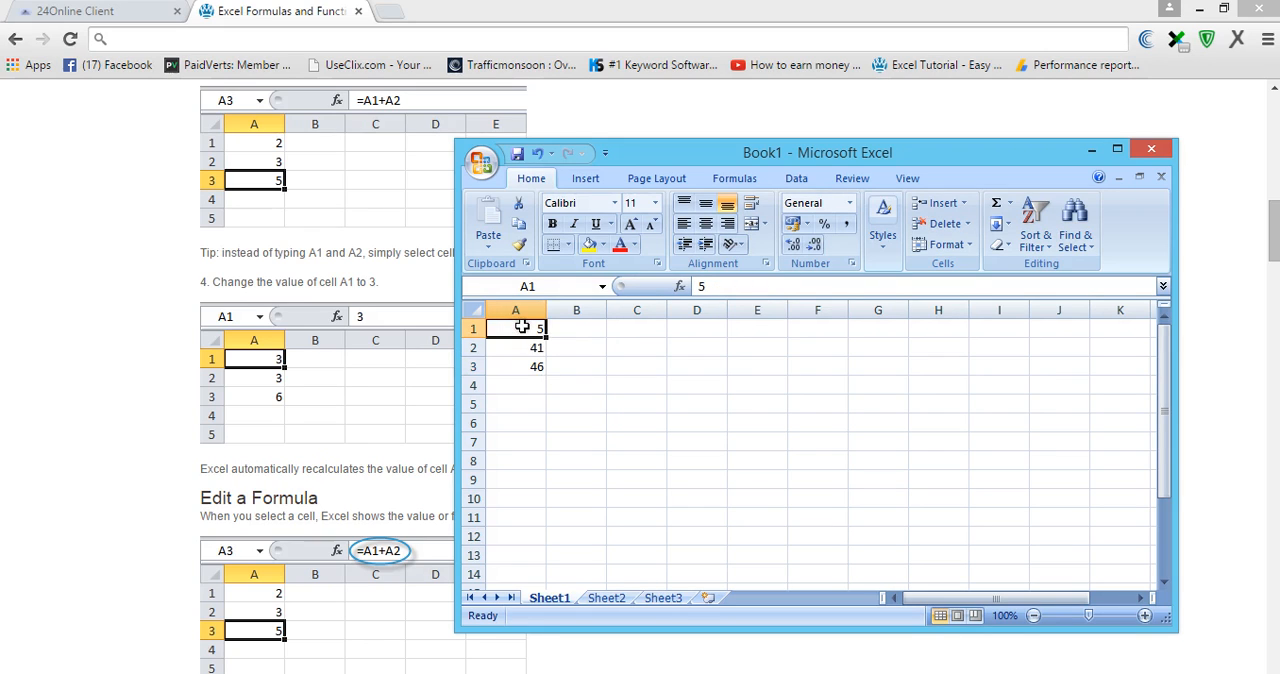
key("BackSpace")
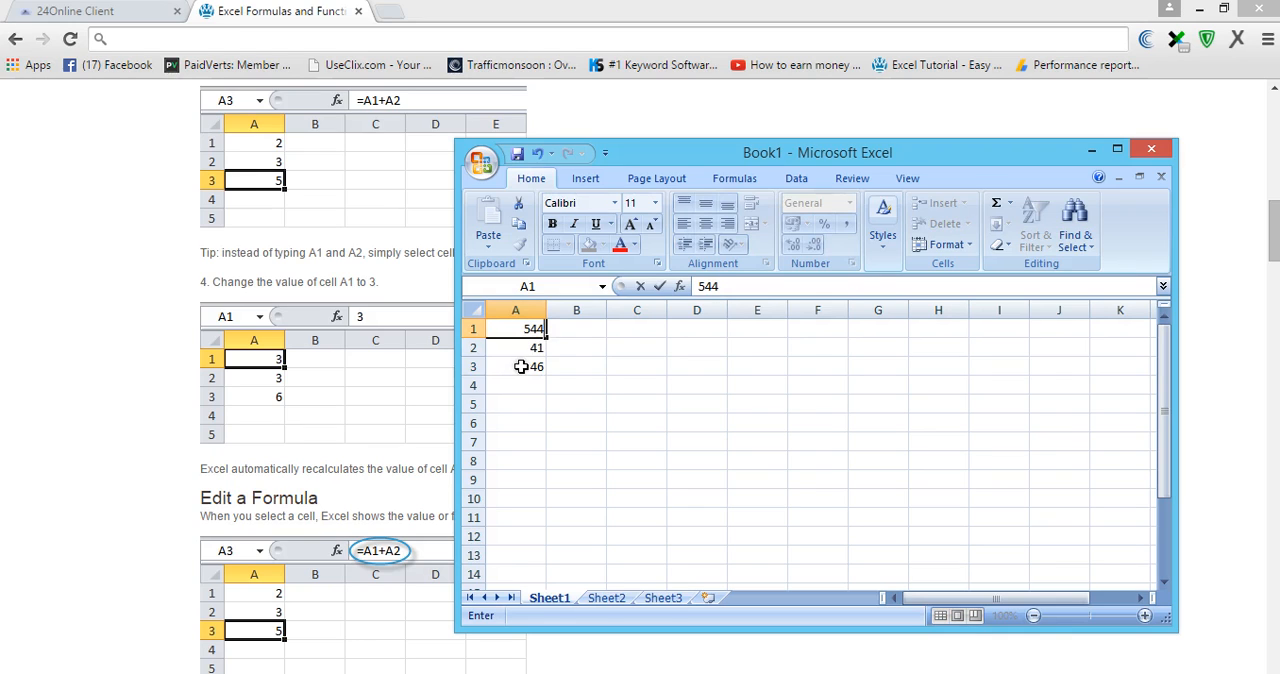
left_click(521, 367)
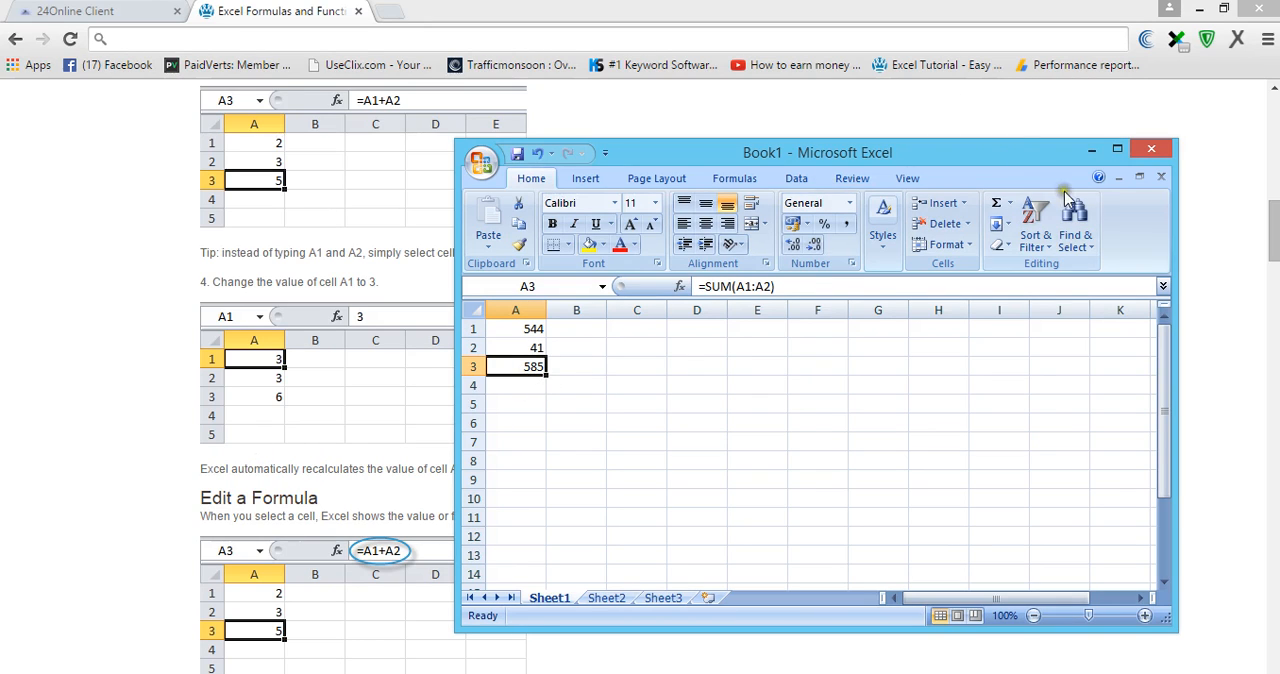
key("Right")
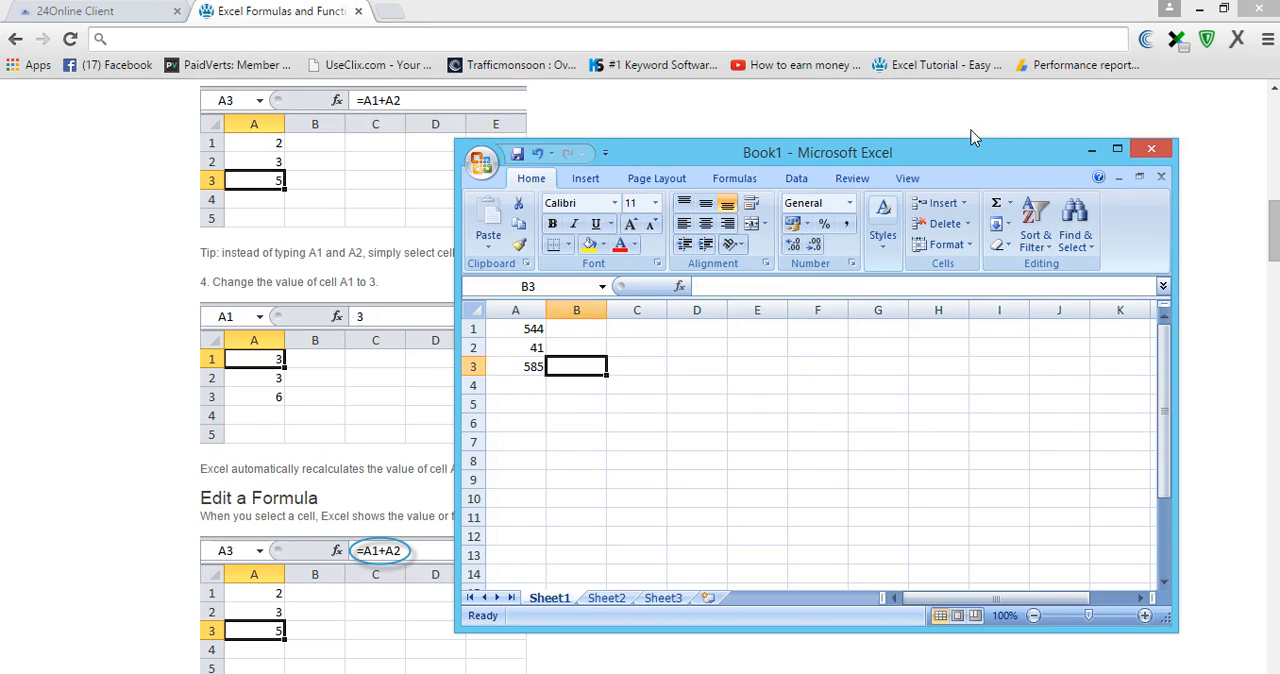
- Return to the browser and read the tutorial's Edit a Formula section
key("alt+Tab")
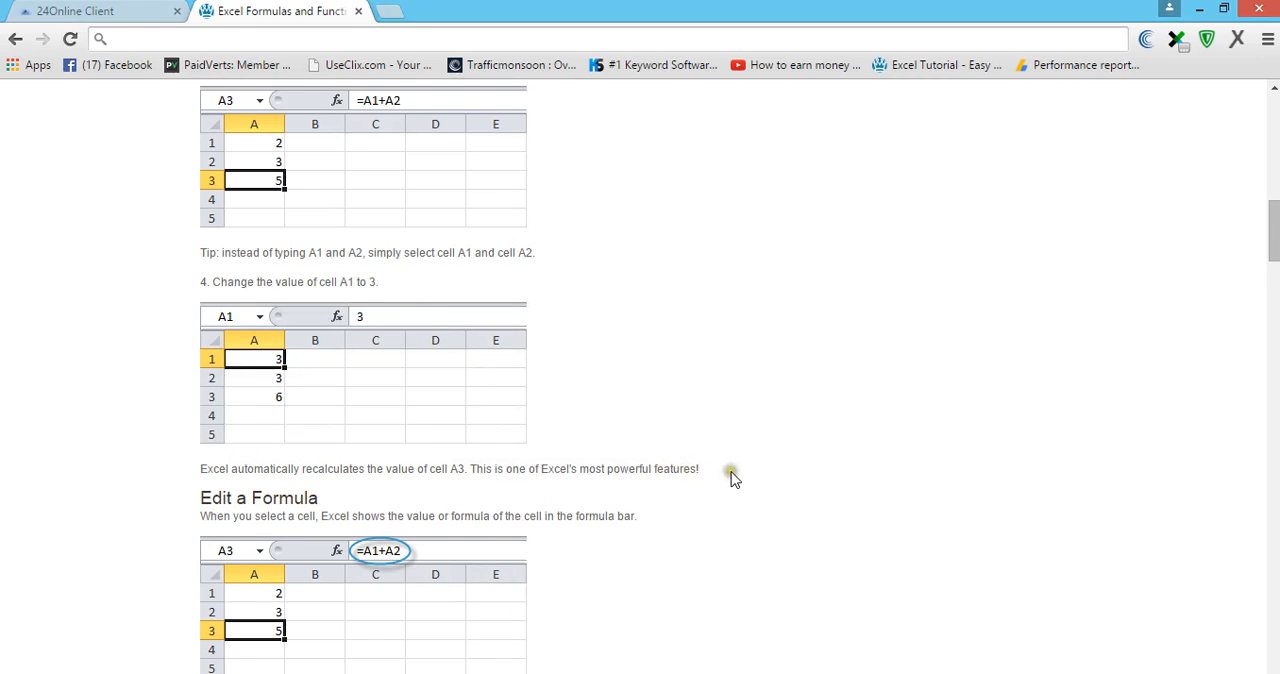
scroll(714, 474, "down", 3)
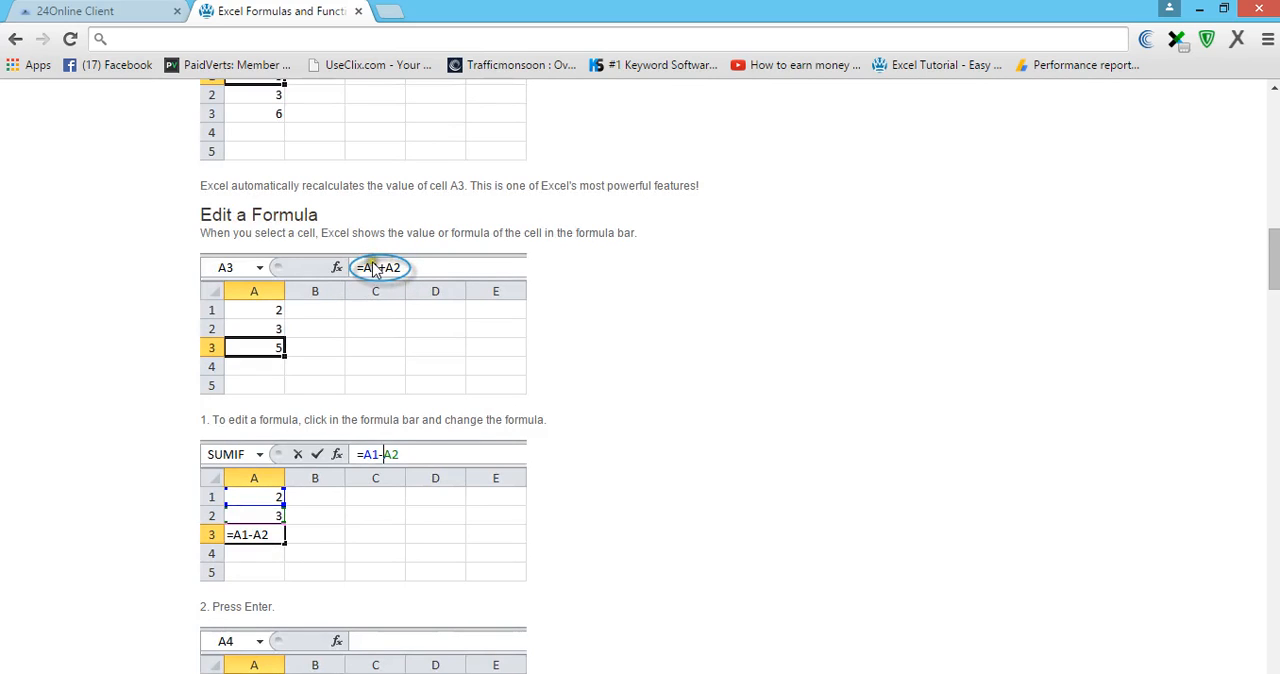
scroll(665, 400, "down", 1)
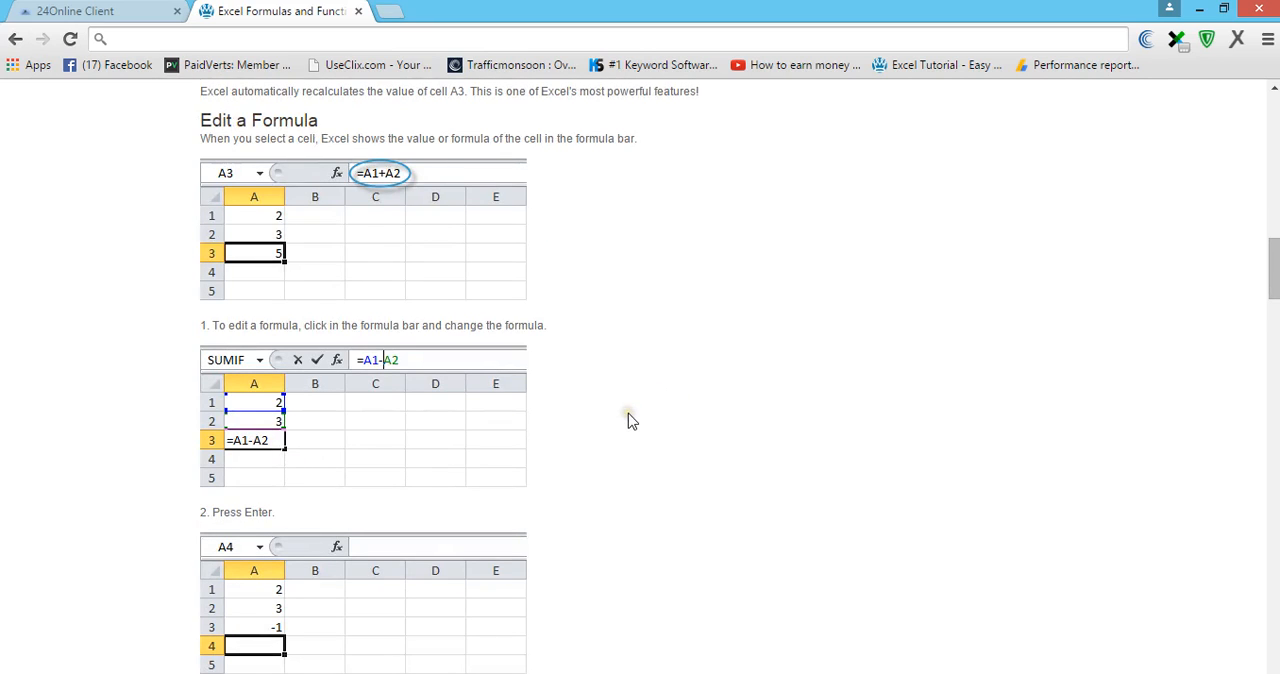
scroll(628, 420, "down", 1)
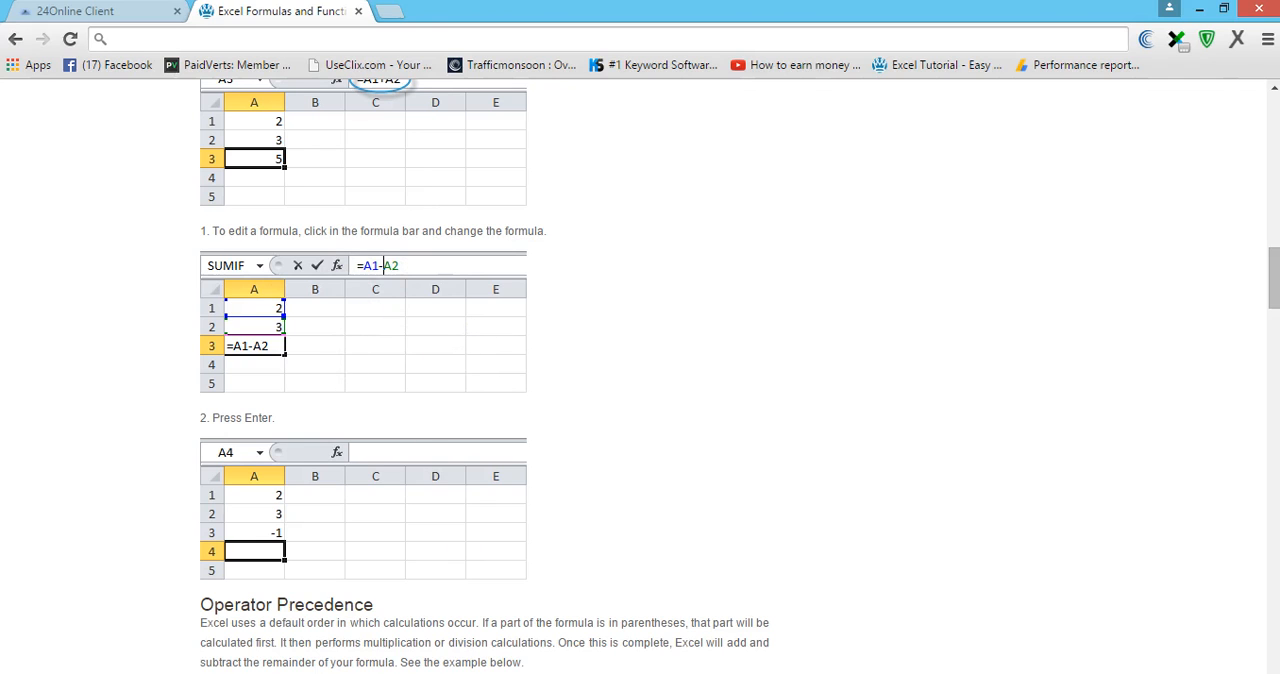
- Switch to the Excel workbook and clear the contents of cells A1:A3
key("alt+Tab")
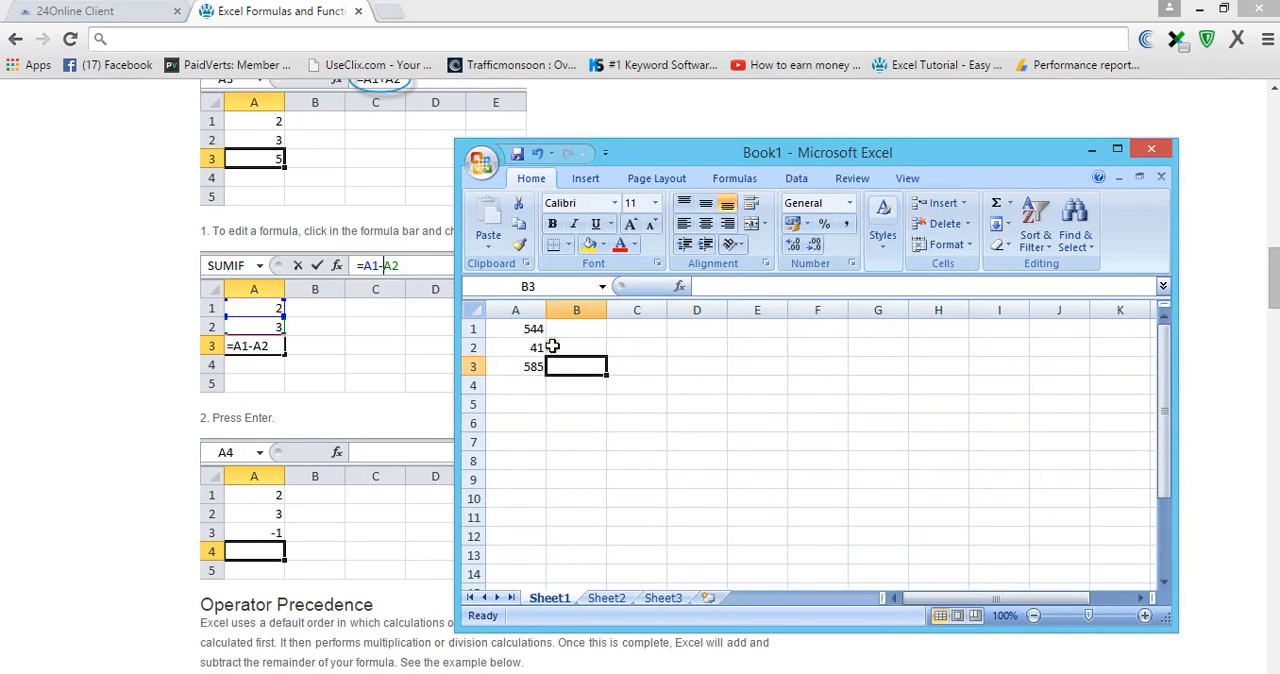
left_click_drag(533, 330, 529, 370)
key("Delete")
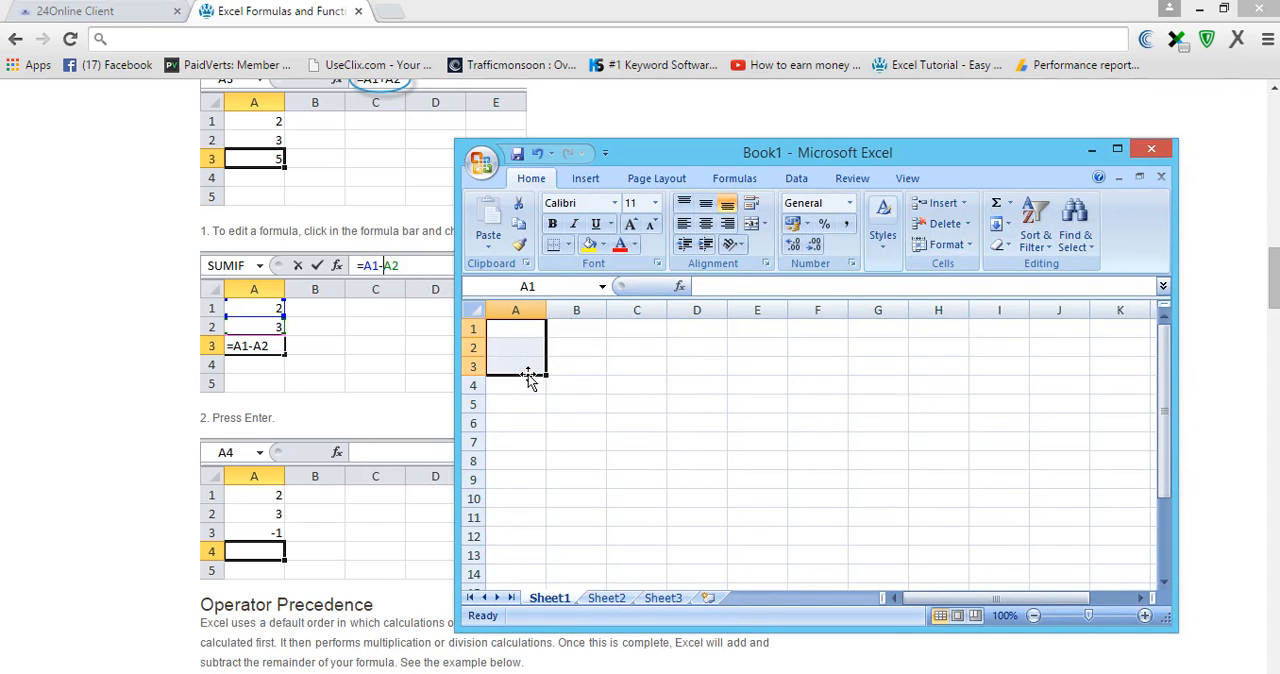
- Enter 2 in cell A1 and 3 in cell A2 for the formula-editing example
left_click(506, 328)
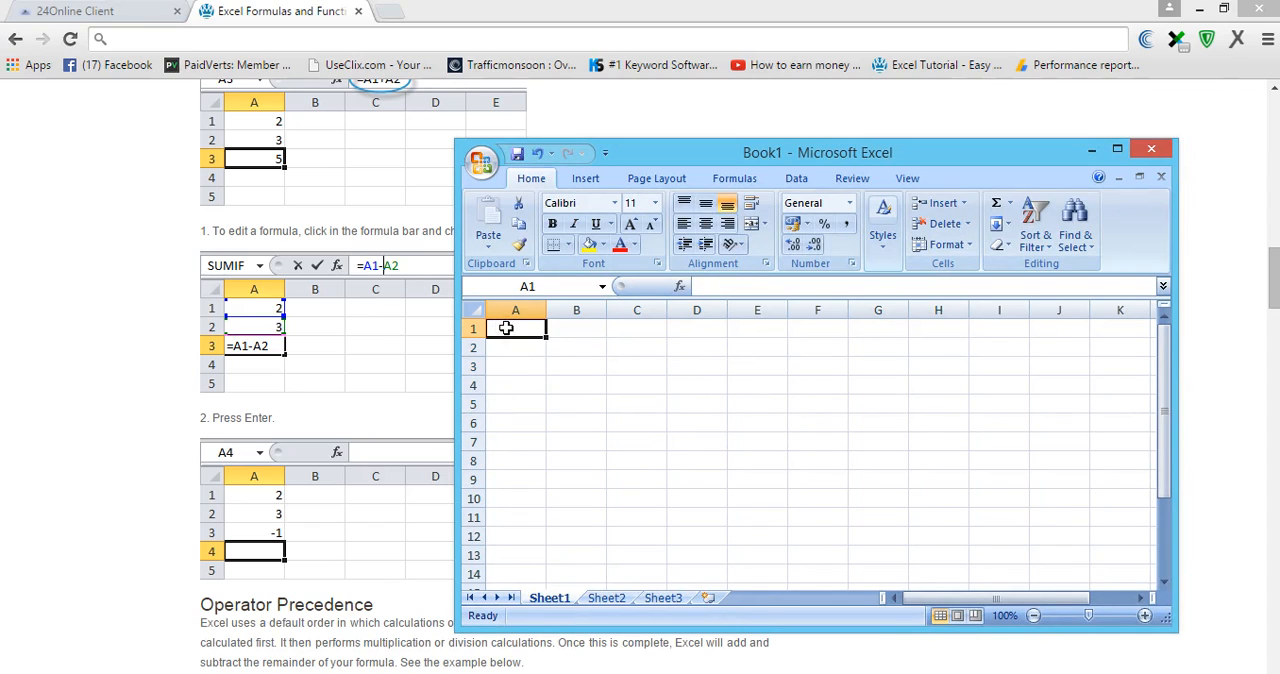
type("2")
key("Return")
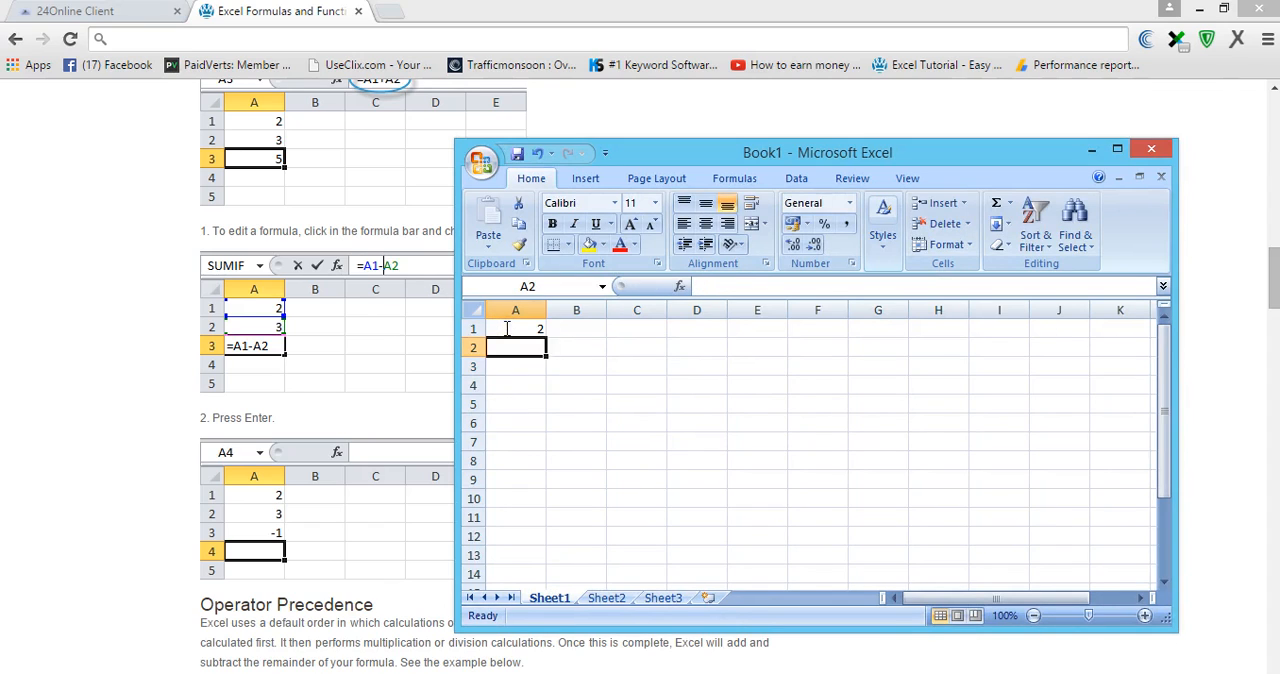
type("3")
key("Return")
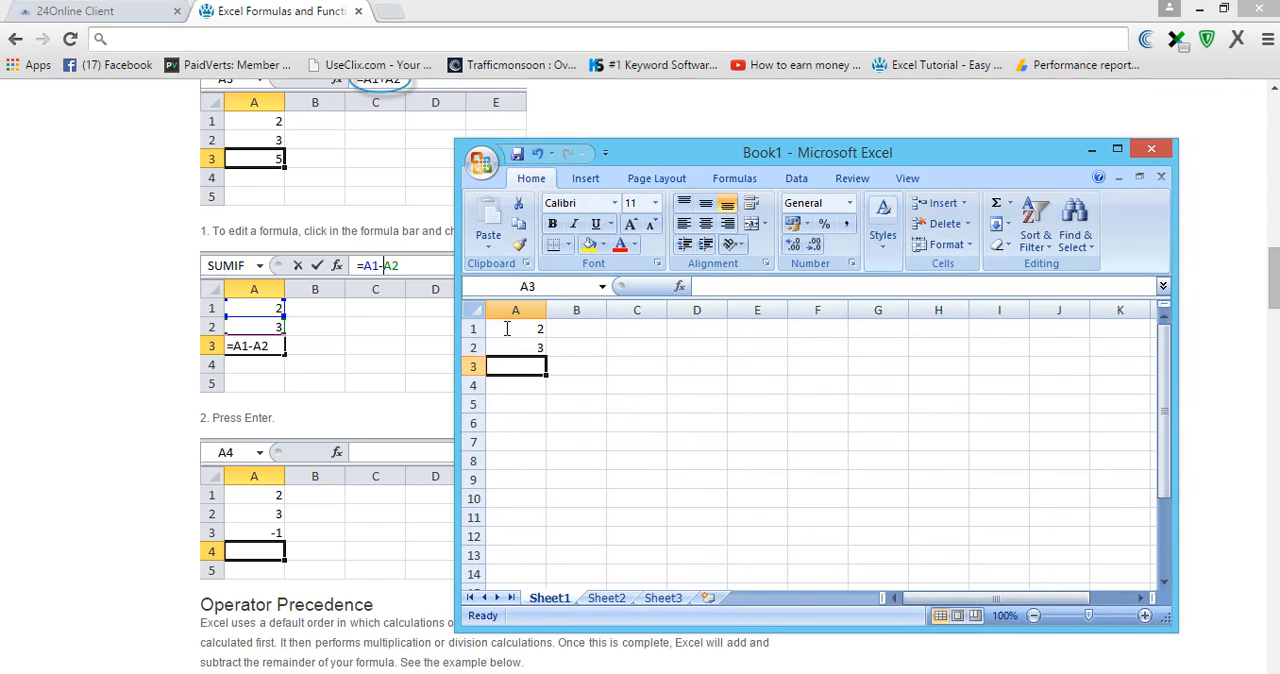
- Enter the formula =A1+A2 in cell A3, picking cells A1 and A2 as its references
left_click(729, 286)
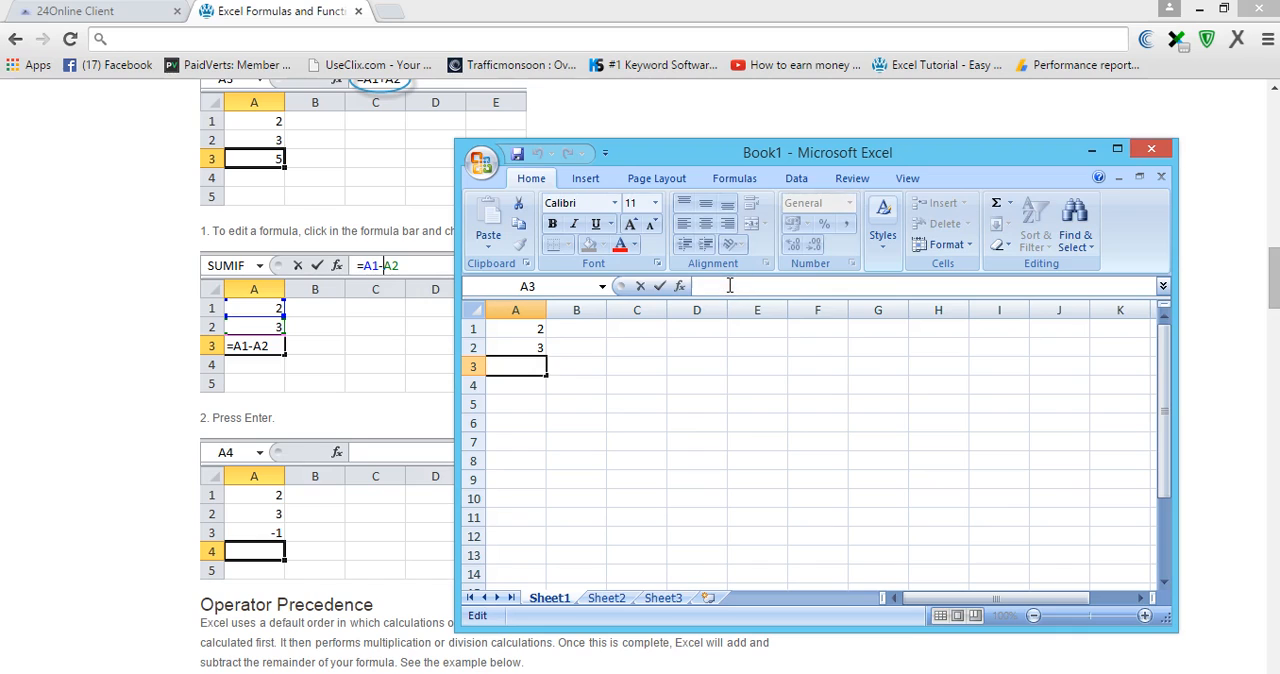
type("=")
left_click(538, 330)
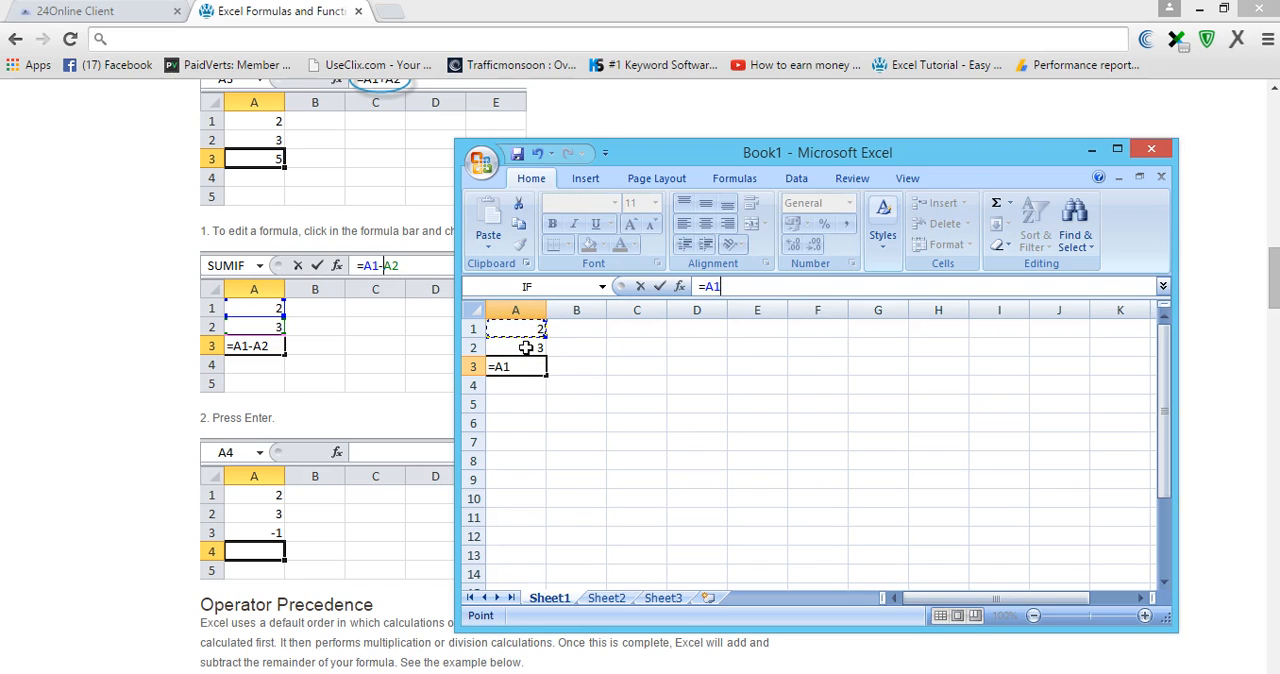
type("+")
left_click(516, 349)
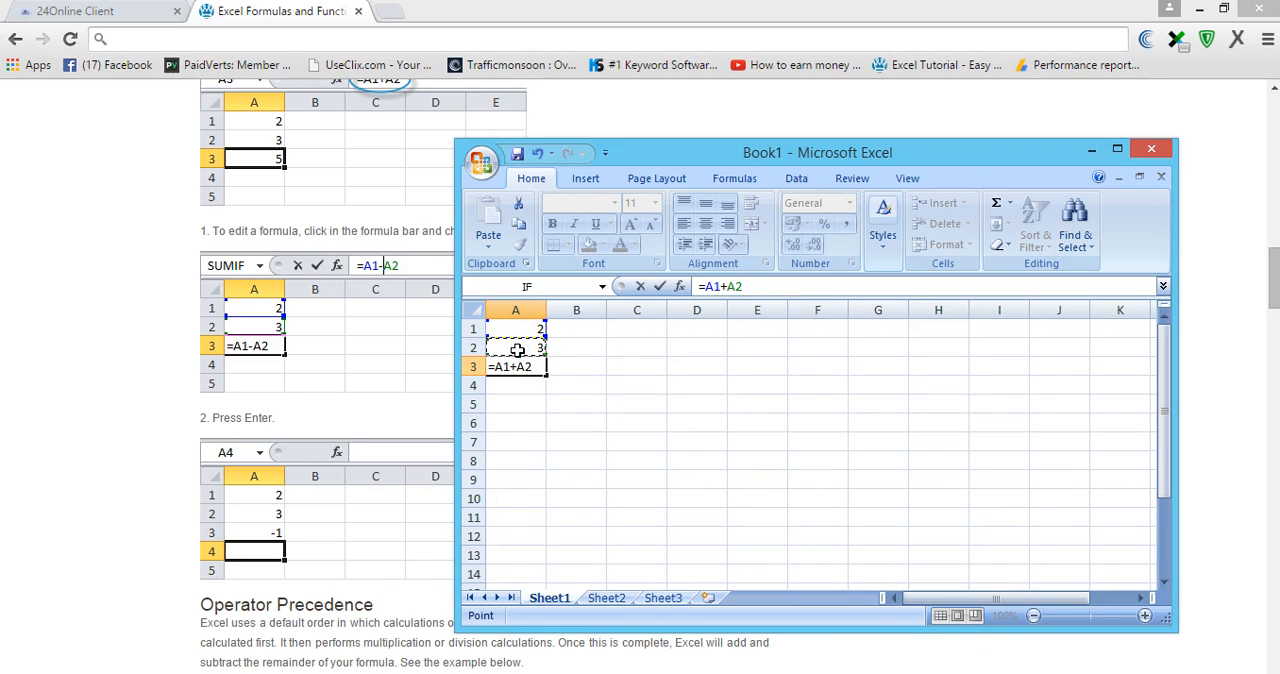
key("Return")
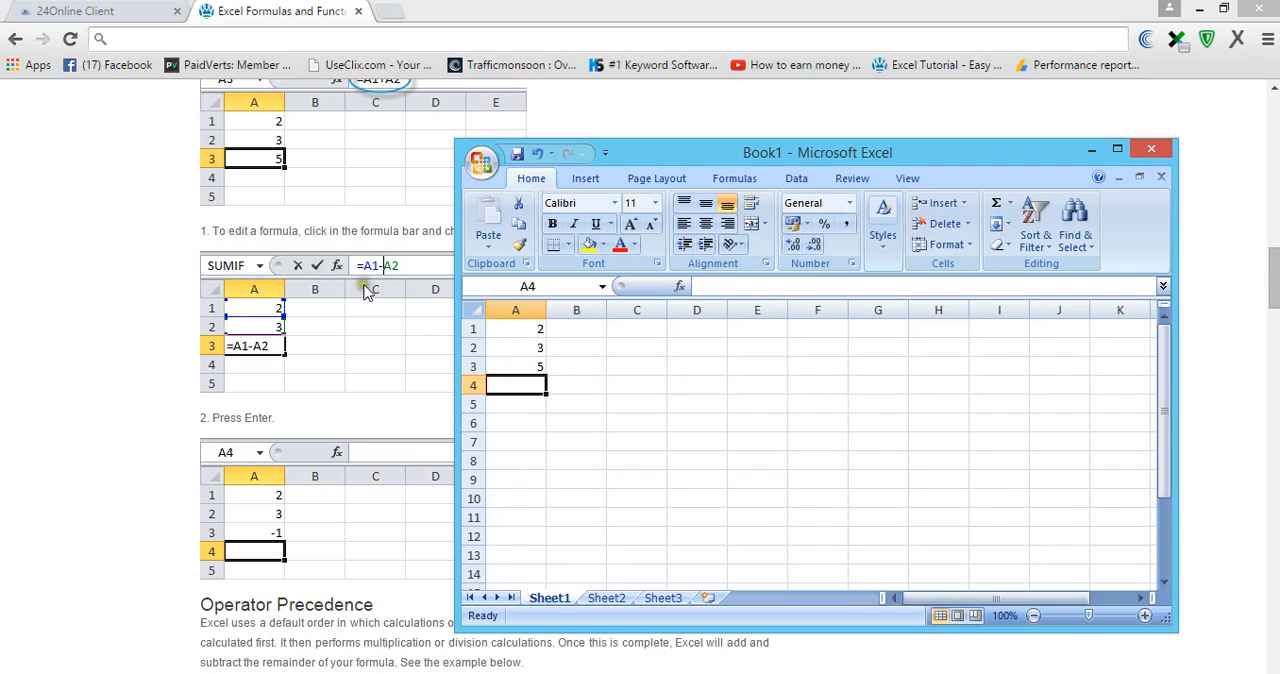
- Edit the formula in cell A3 to subtract instead of add, making it =A1-A2
left_click(517, 363)
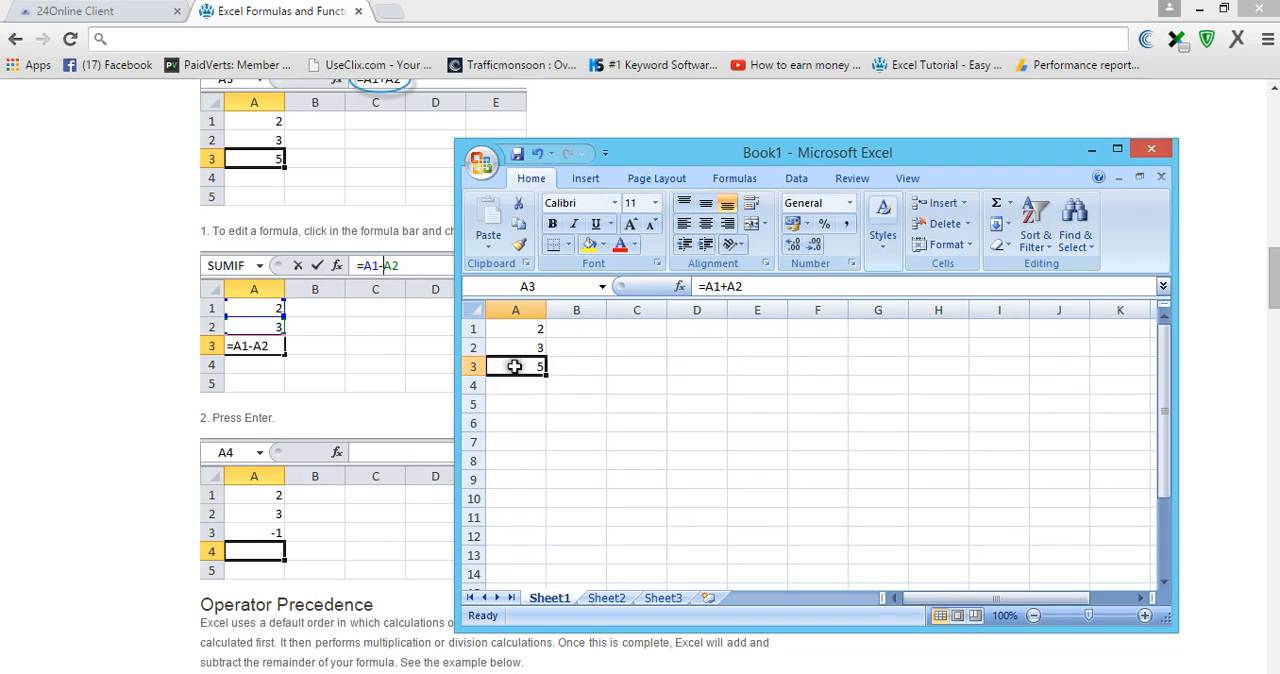
left_click(726, 287)
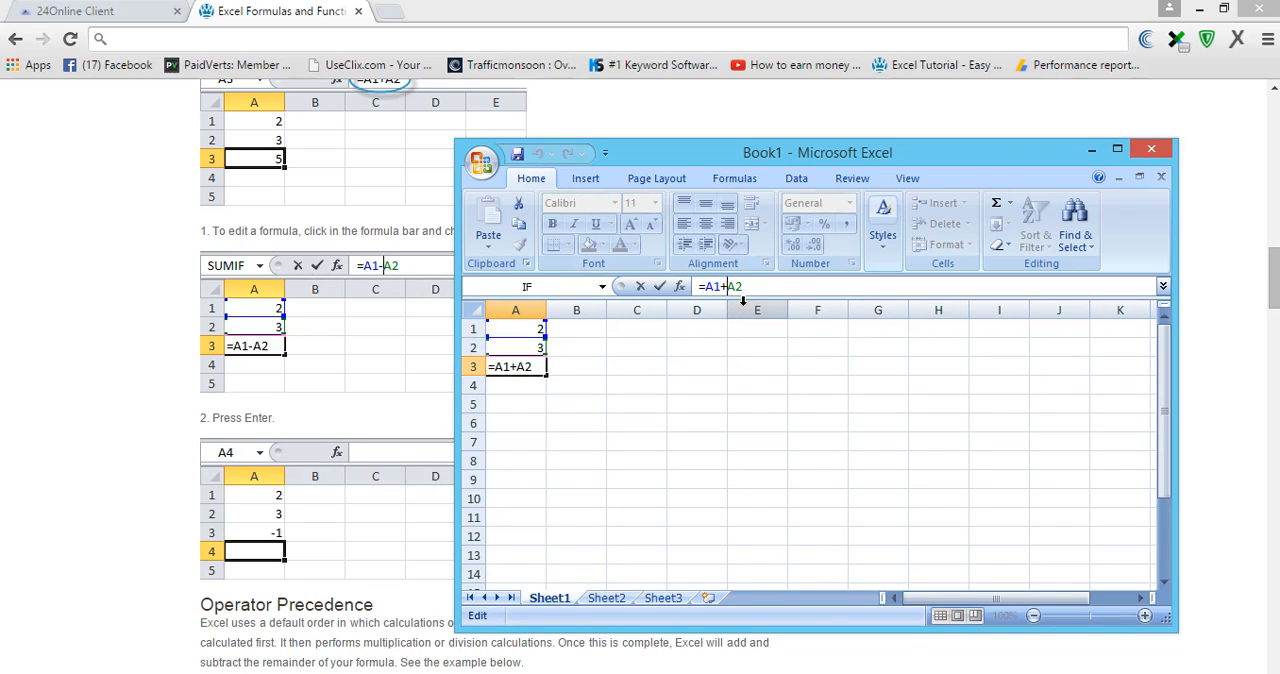
key("BackSpace")
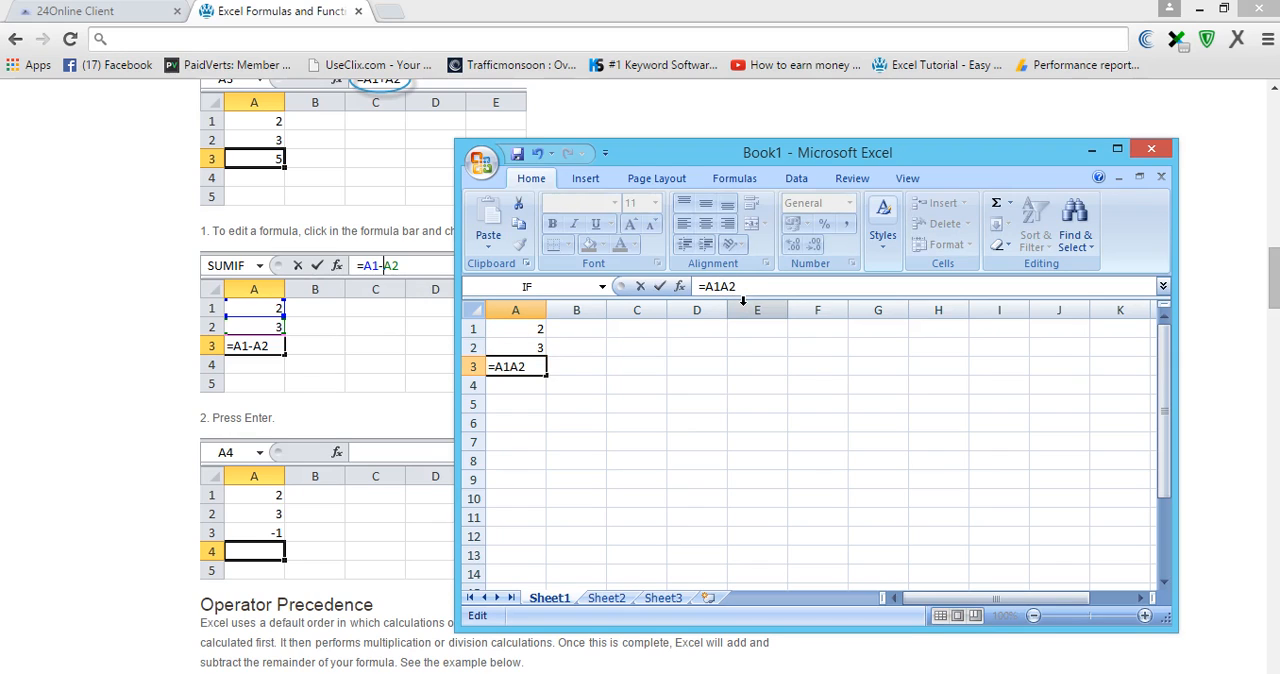
type("-")
key("Return")
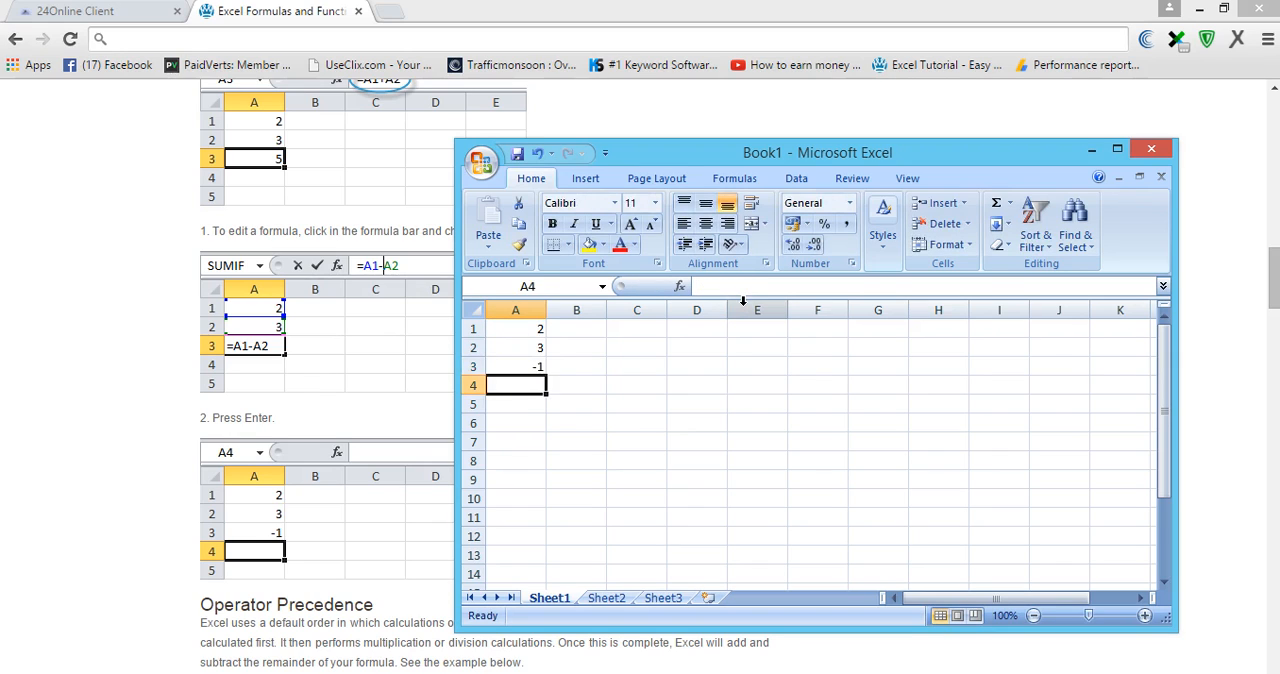
- Change the operator in cell A3's formula to multiplication, making it =A1*A2
left_click(510, 366)
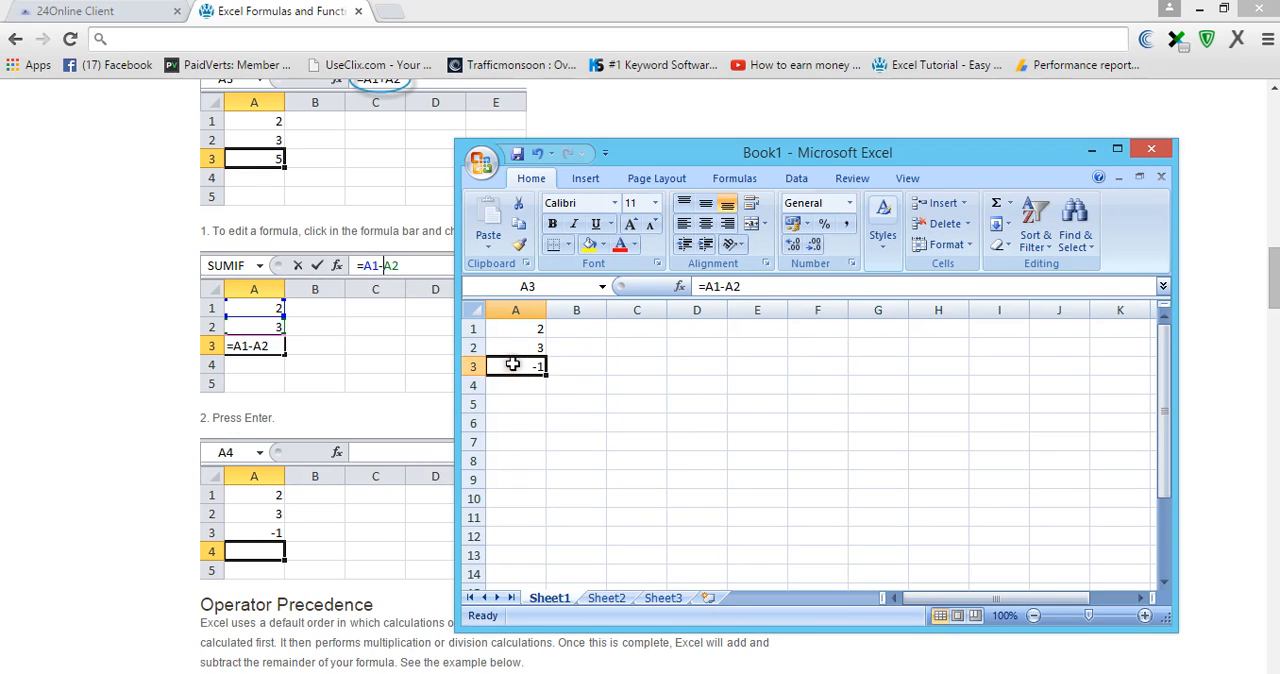
left_click(724, 288)
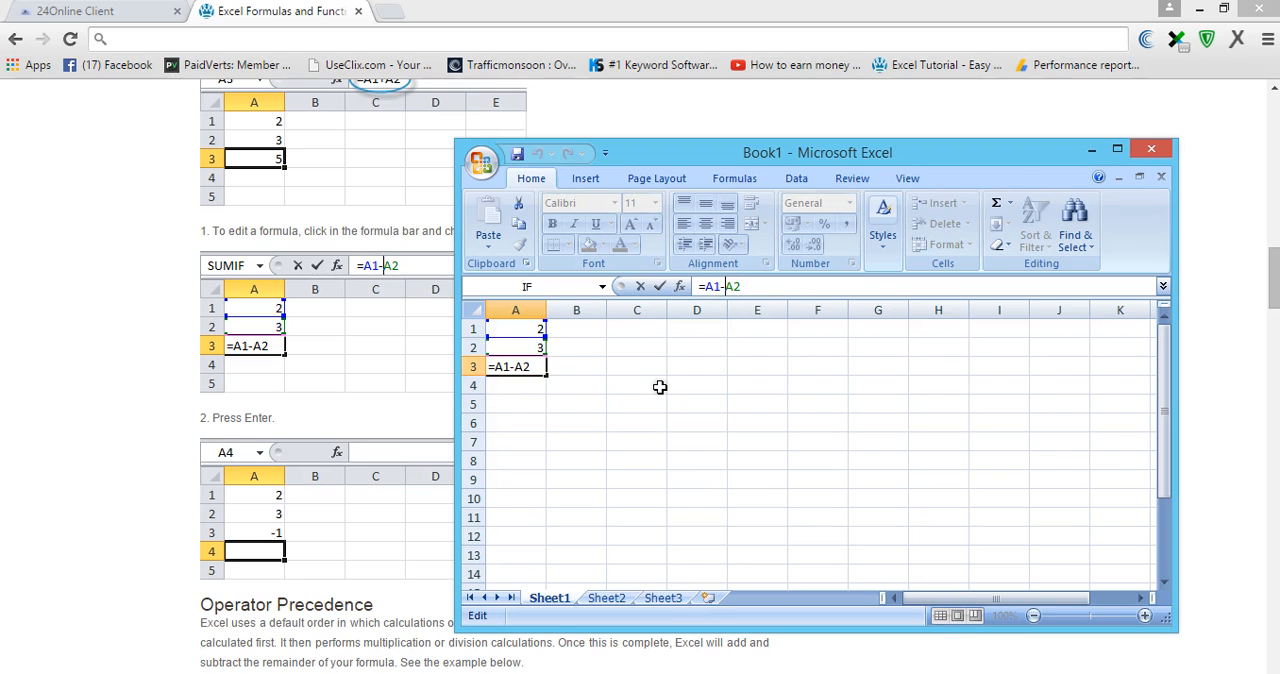
key("BackSpace")
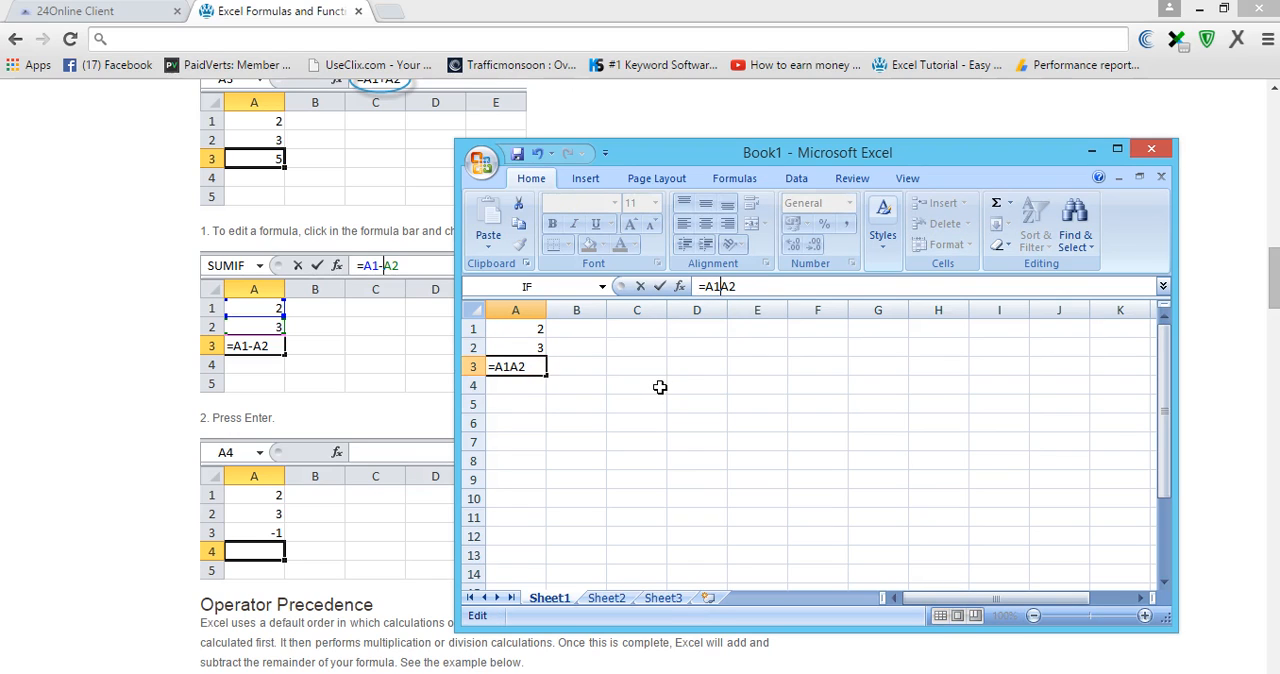
type("*")
key("Return")
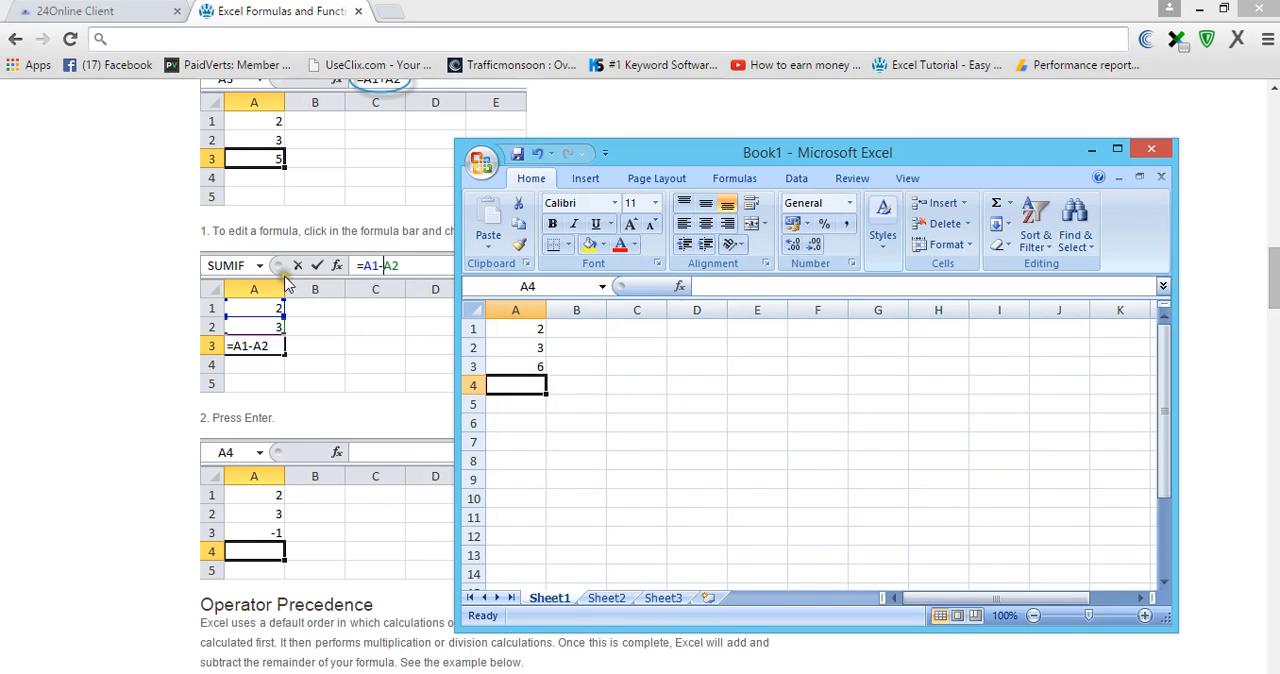
- Move the Excel window aside and read the tutorial's Operator Precedence section in the browser
left_click_drag(643, 150, 1014, 129)
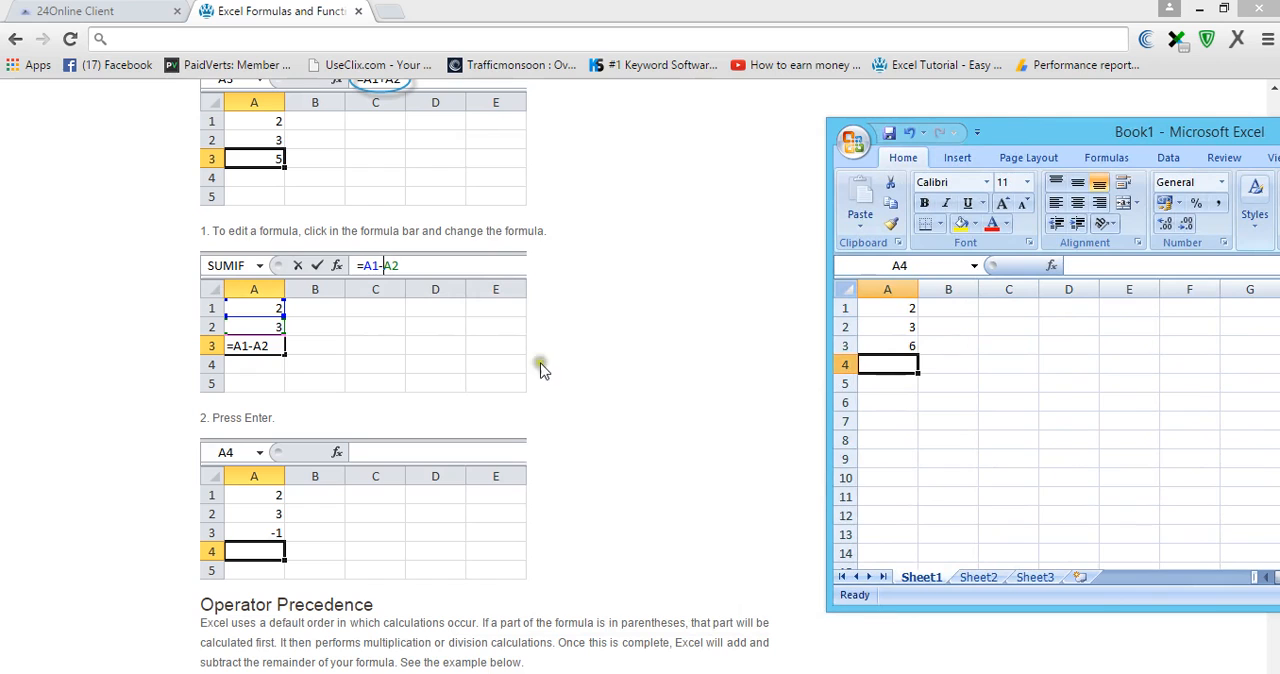
left_click(663, 368)
scroll(665, 373, "down", 1)
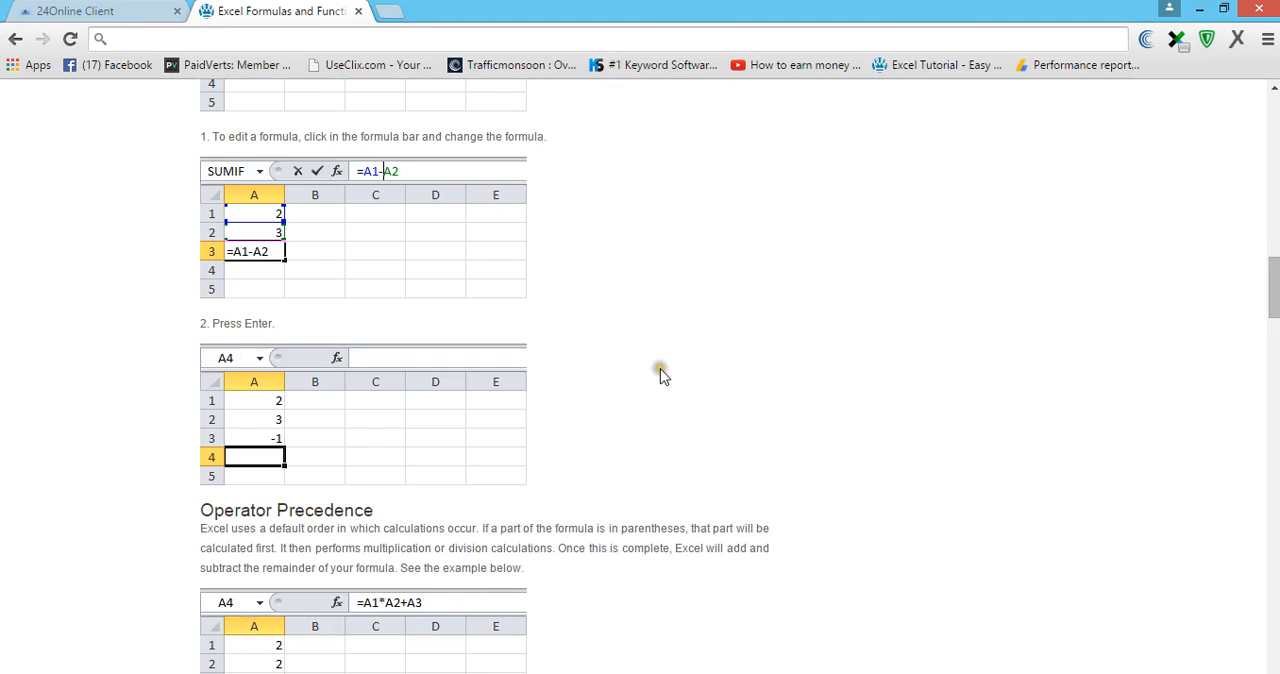
scroll(663, 375, "down", 1)
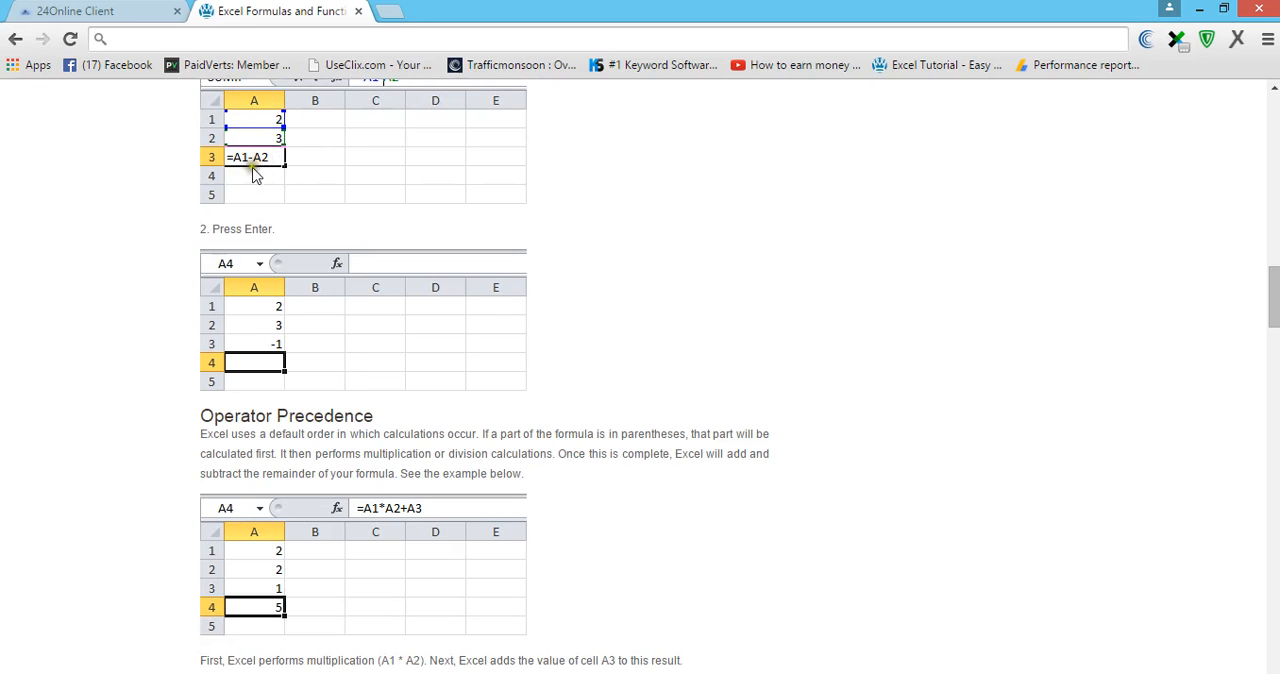
scroll(646, 295, "down", 1)
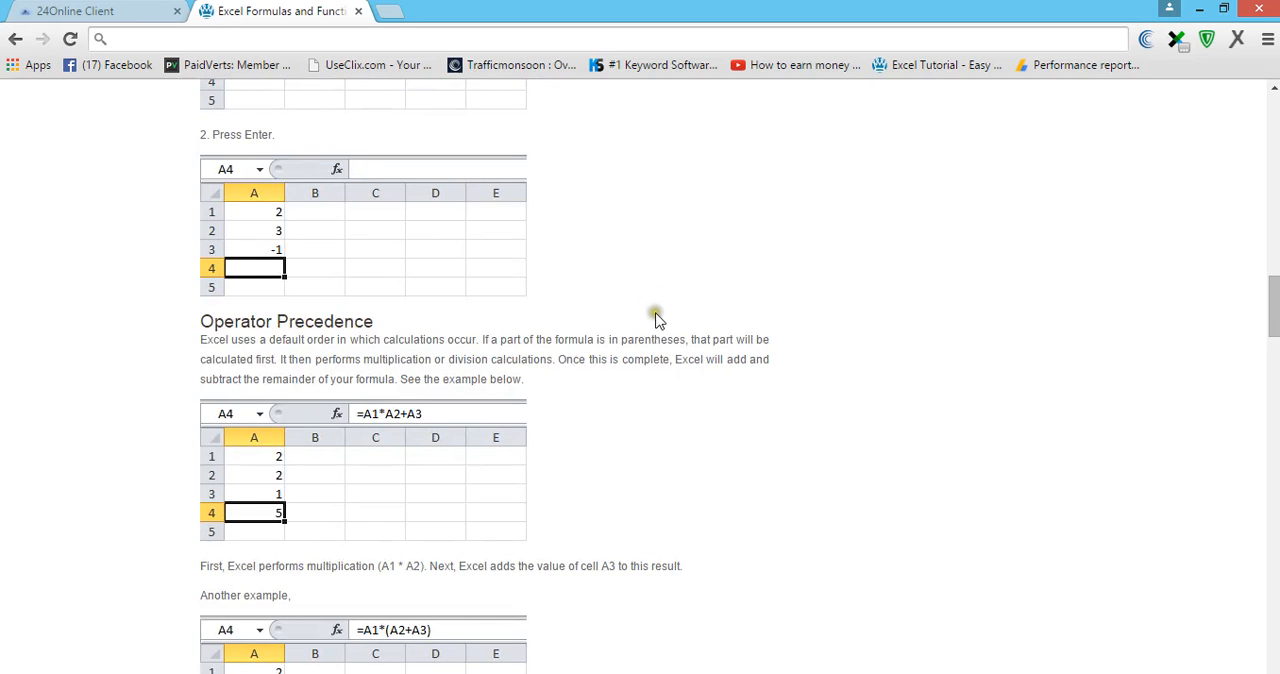
scroll(656, 318, "down", 1)
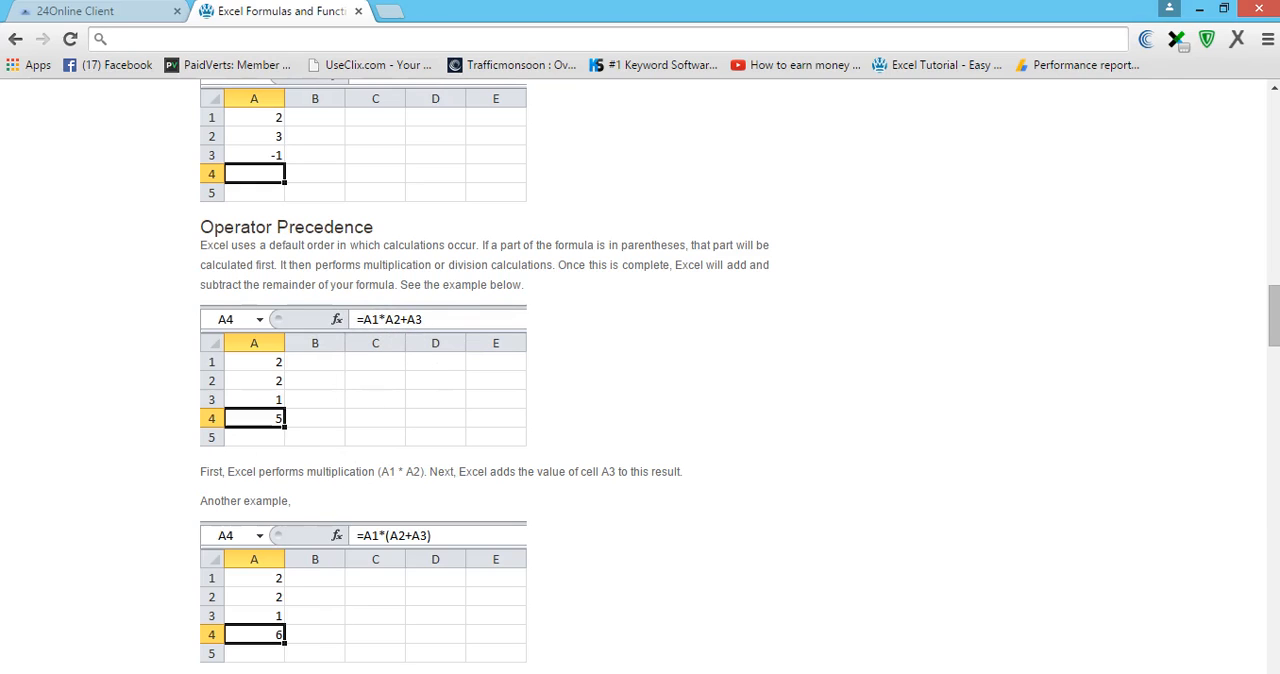
- Switch to the Excel workbook and enter 2, 2 and 1 in cells A4, A5 and A6
left_click(716, 673)
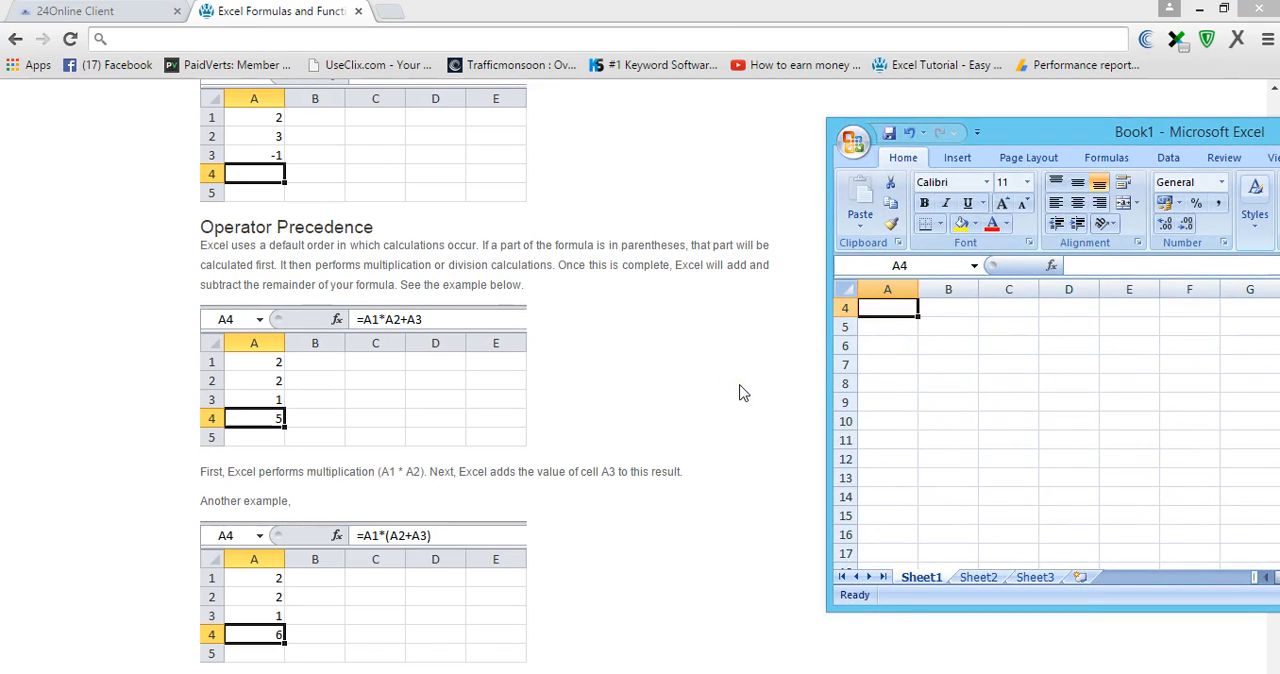
type("2")
key("Return")
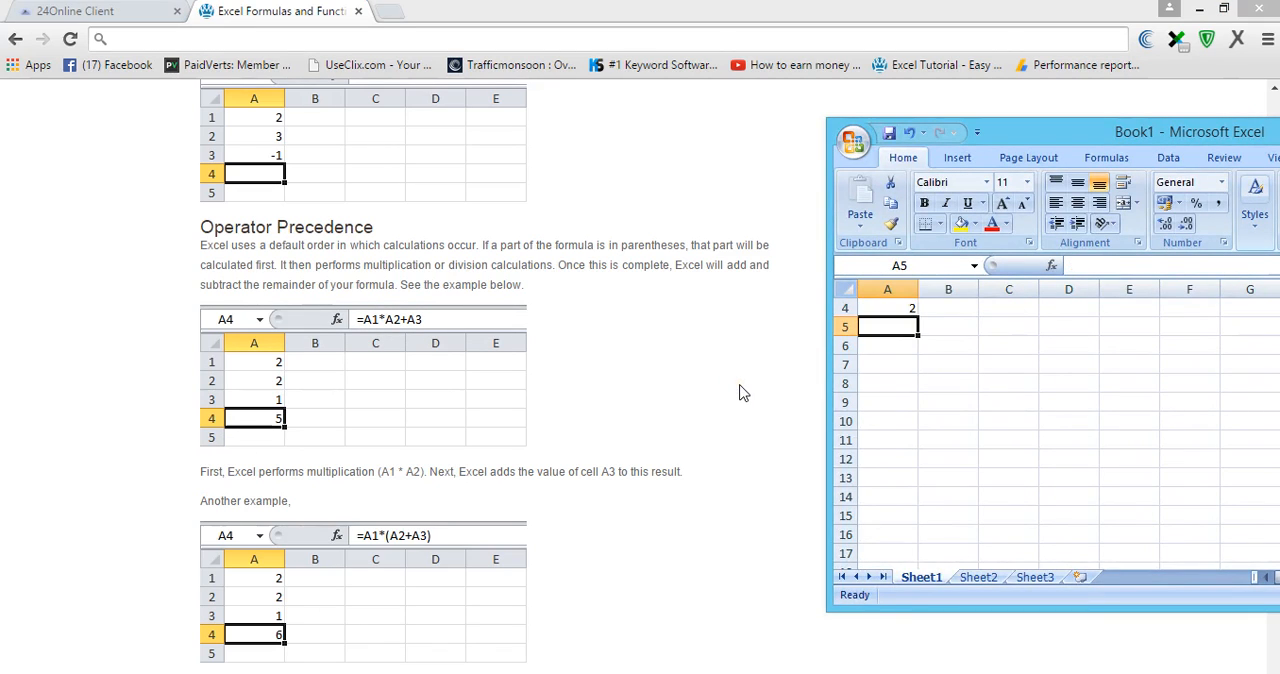
type("2")
key("Return")
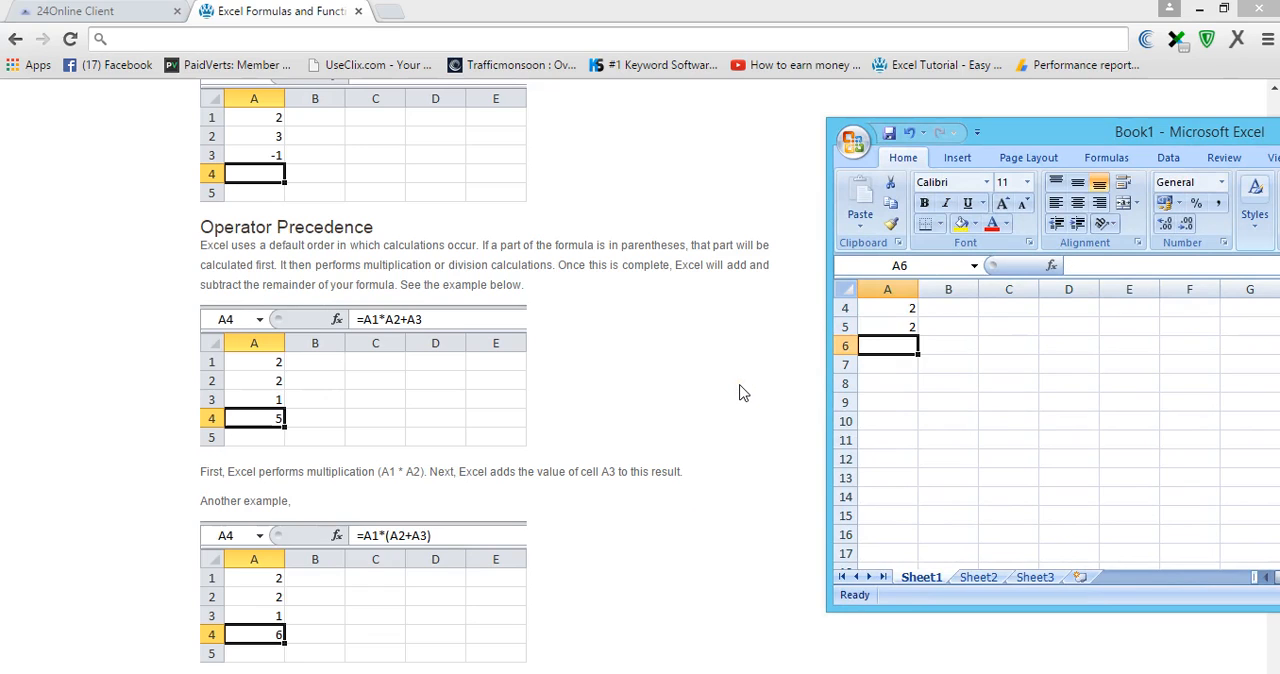
type("1")
key("Return")
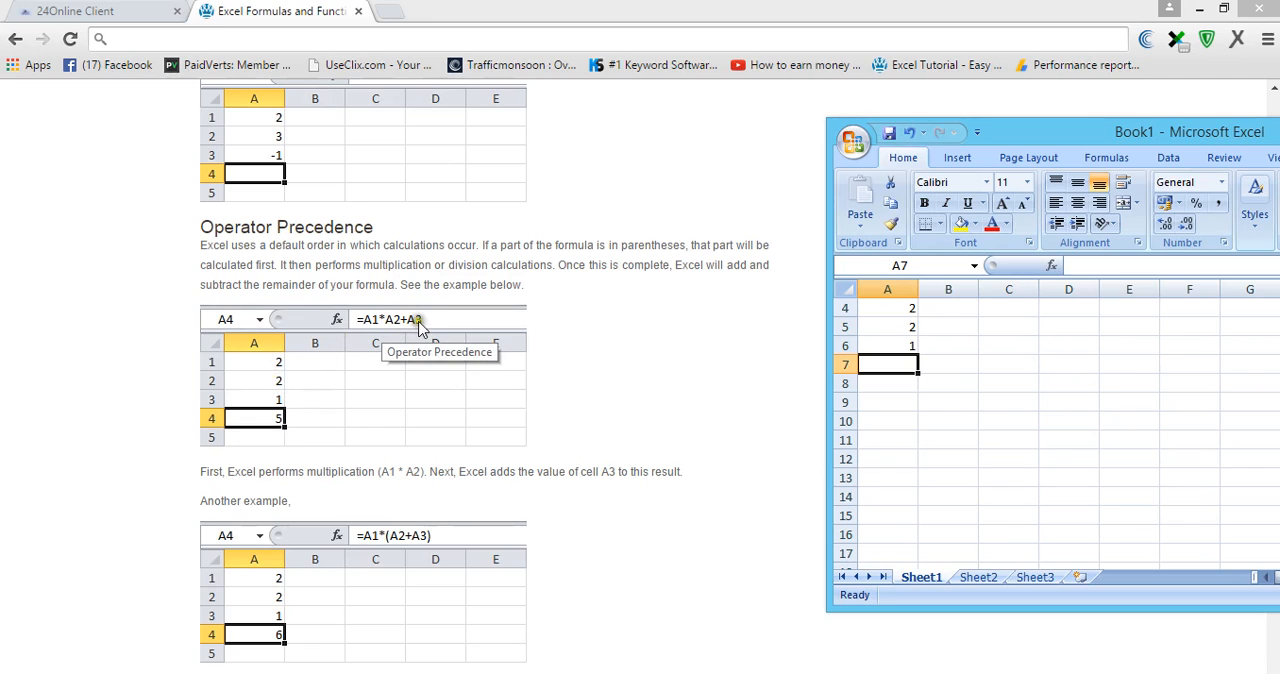
- Enter the formula =A4*A5+A6 in cell A7, picking cells A4, A5 and A6 as its references
left_click(1093, 270)
left_click_drag(1056, 125, 869, 127)
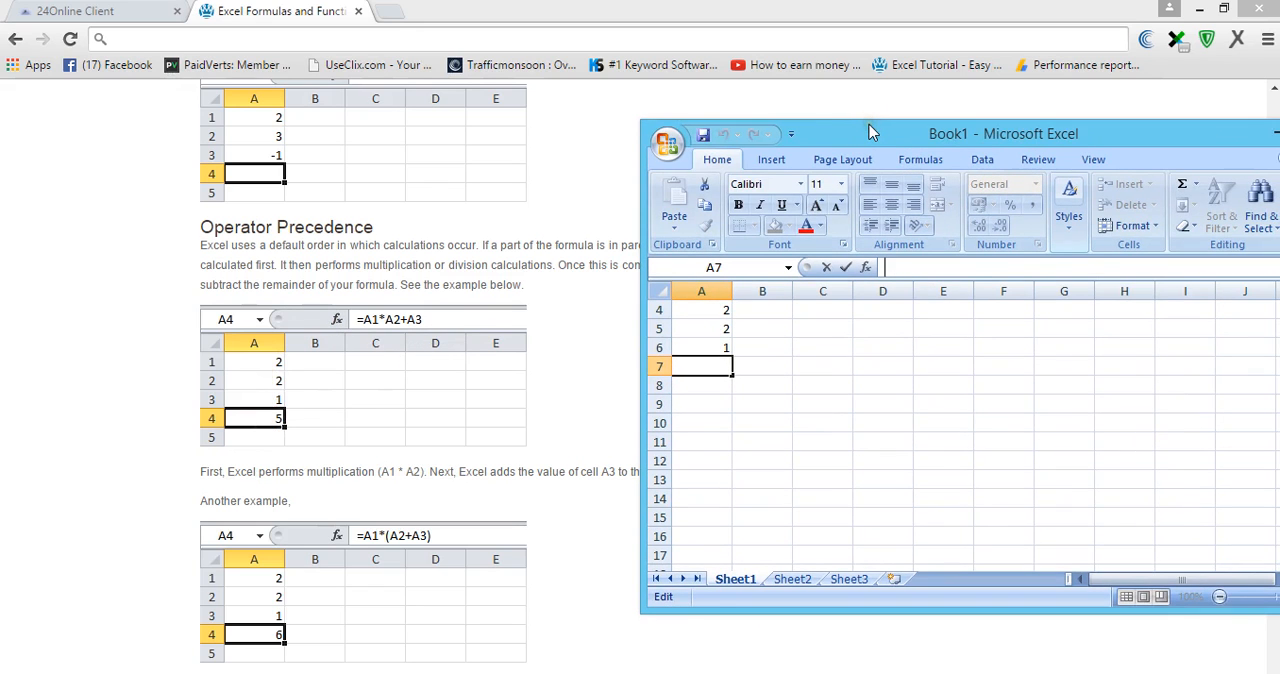
type("=")
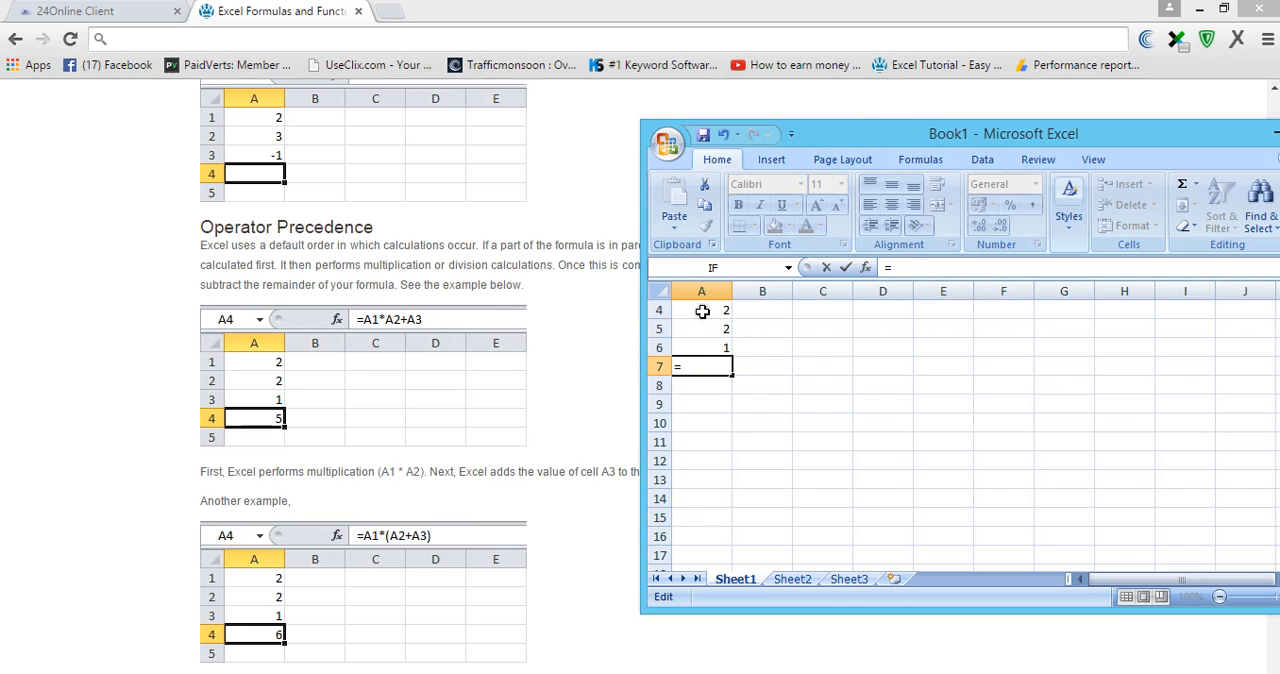
left_click(703, 312)
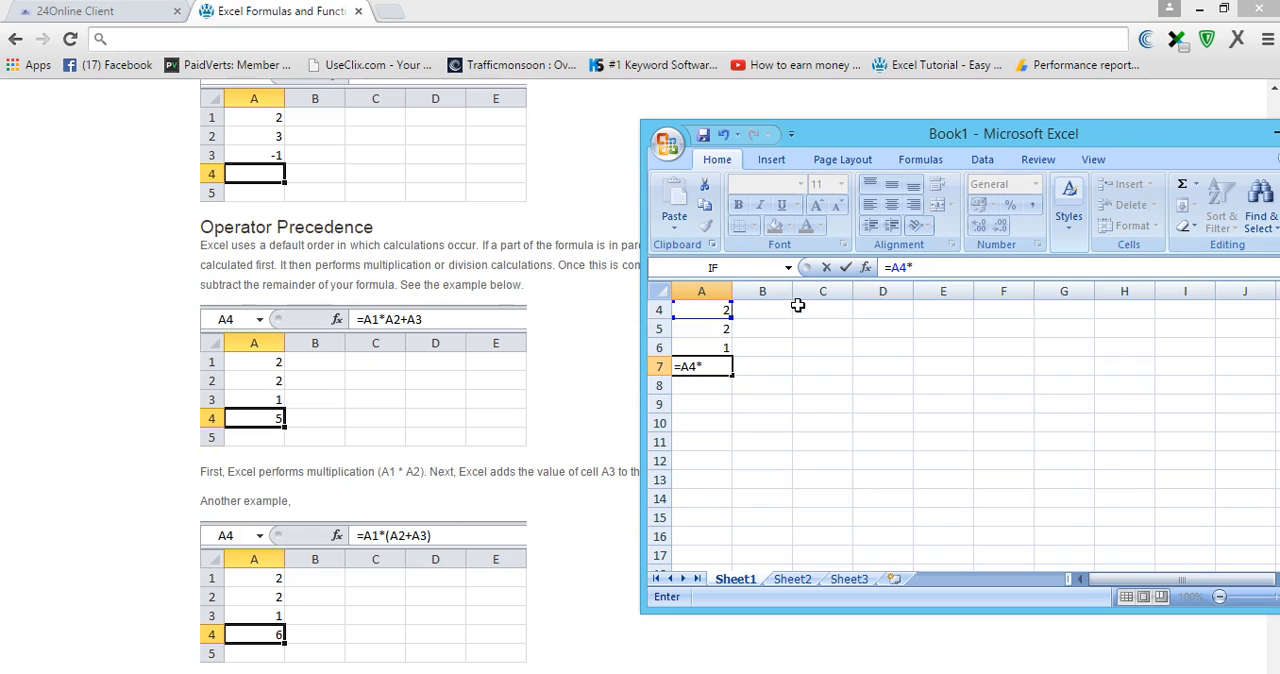
left_click(698, 327)
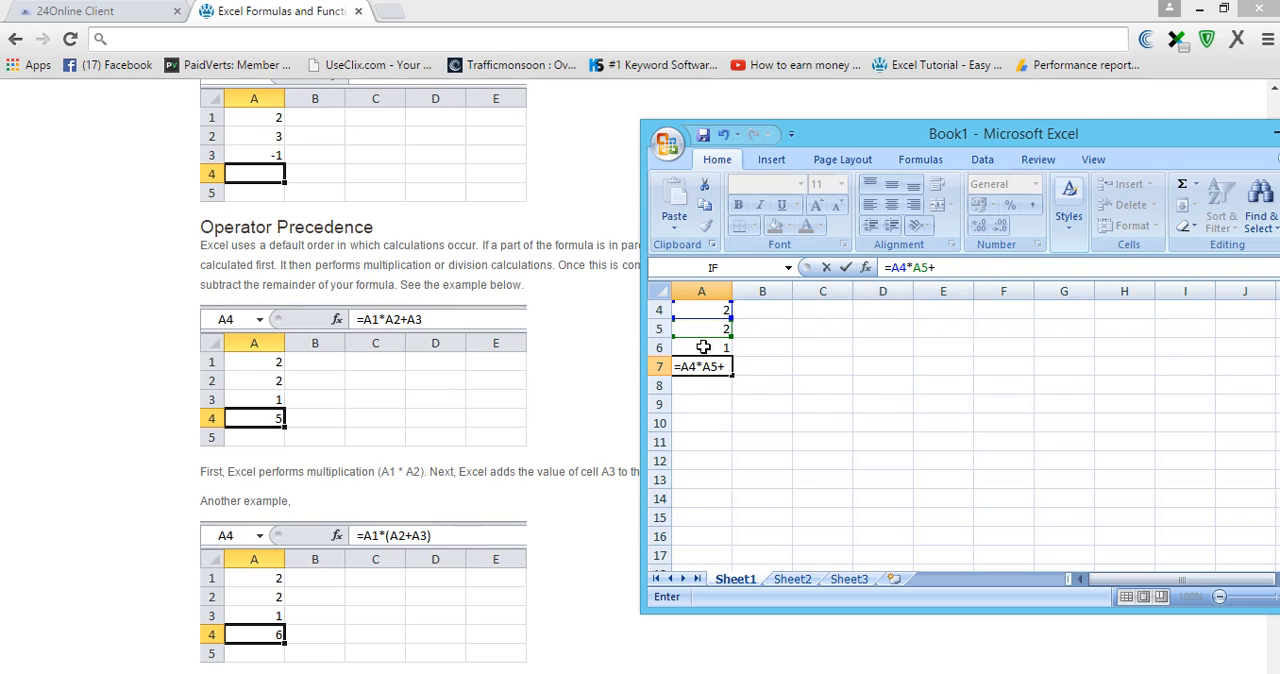
left_click(703, 347)
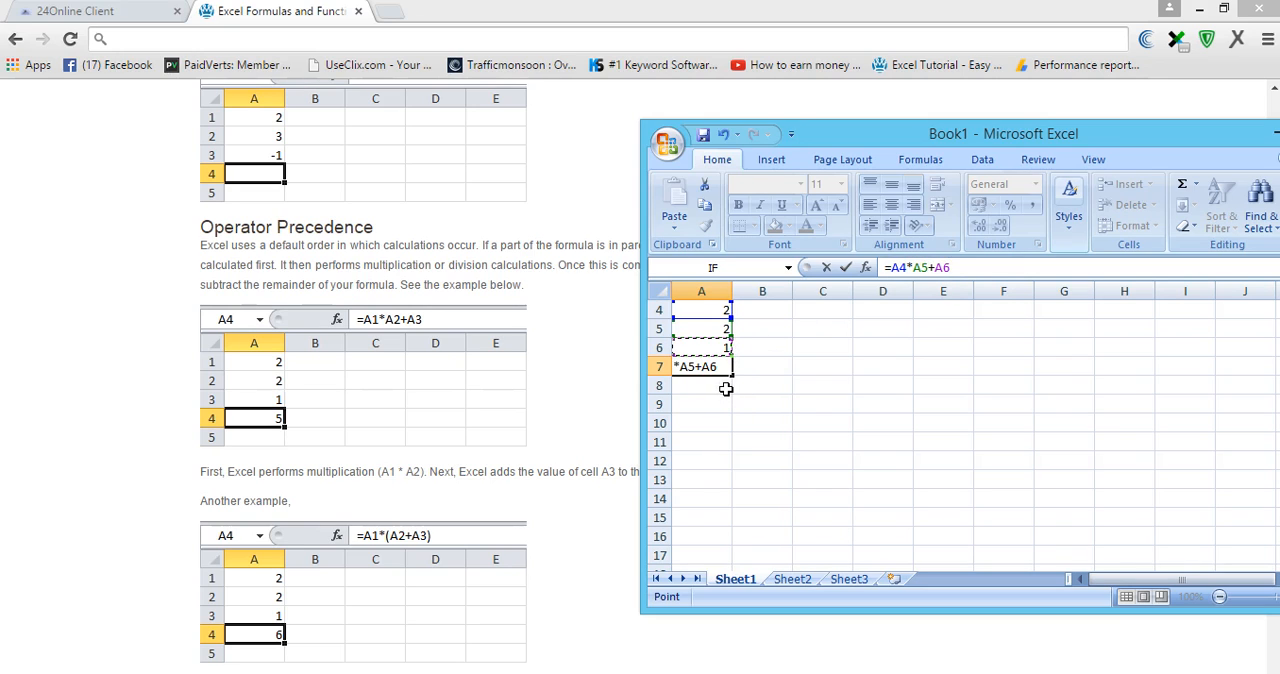
key("Return")
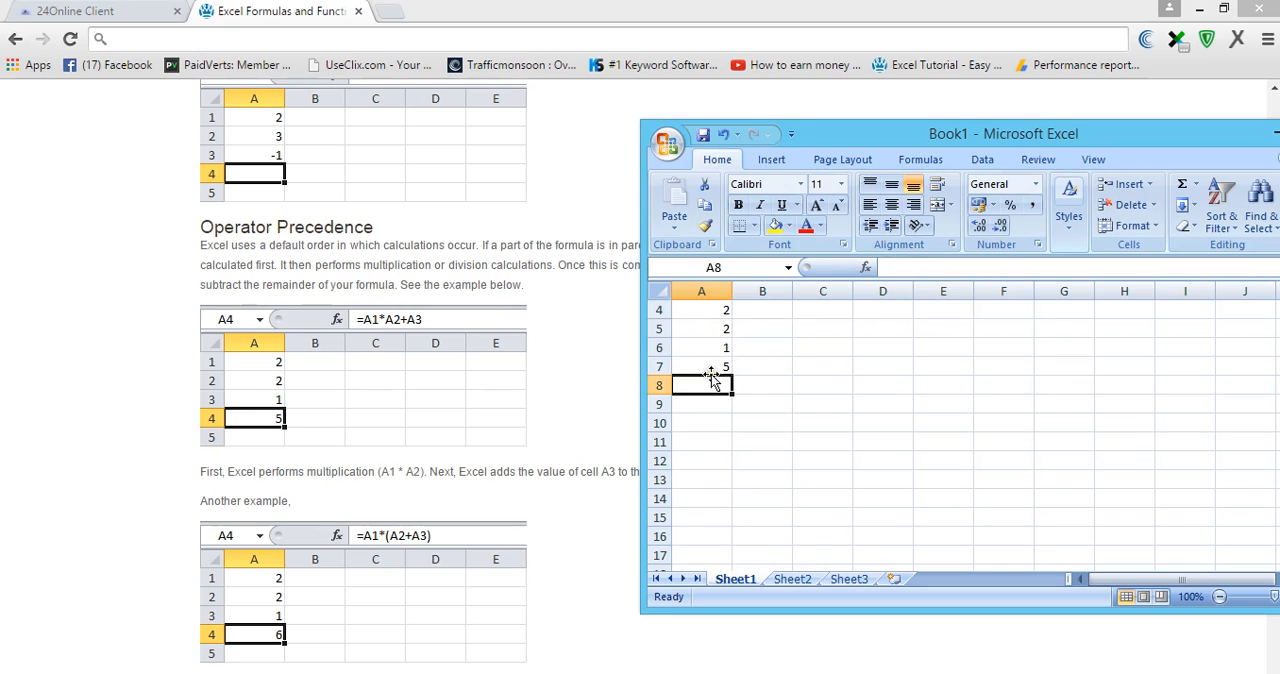
left_click(716, 367)
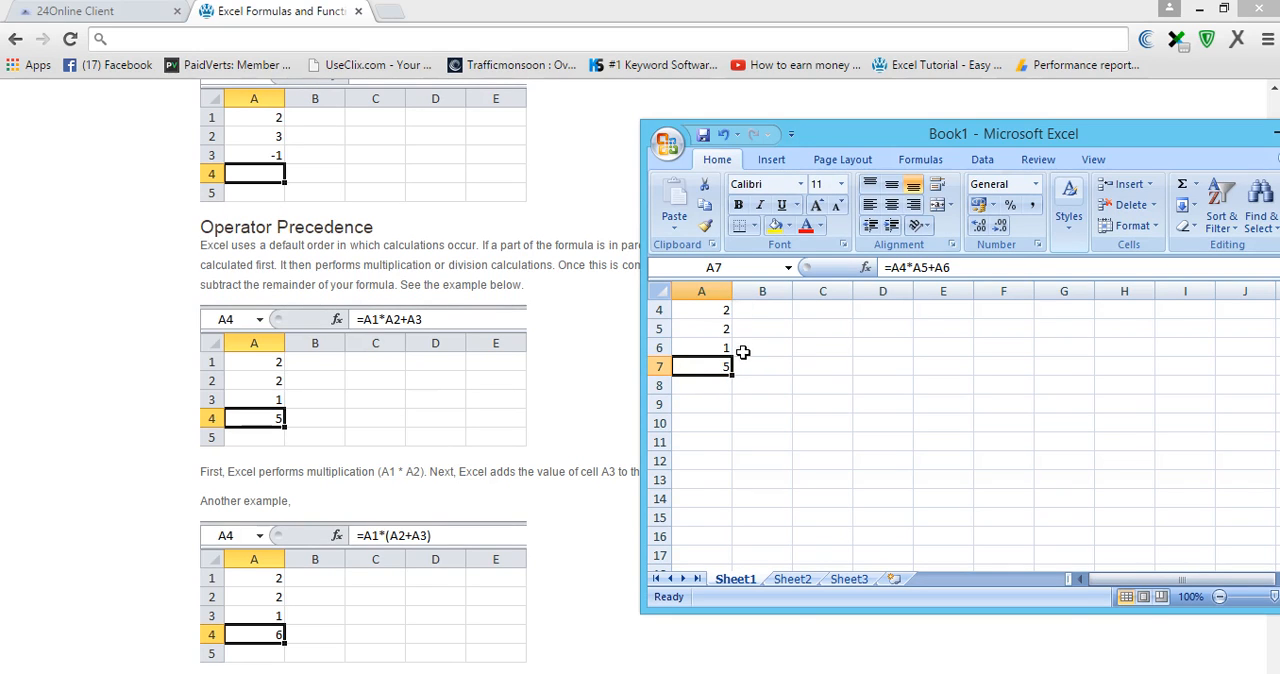
- Return to the browser and read the tutorial's second operator precedence example, which uses parentheses
left_click(609, 557)
scroll(609, 557, "down", 3)
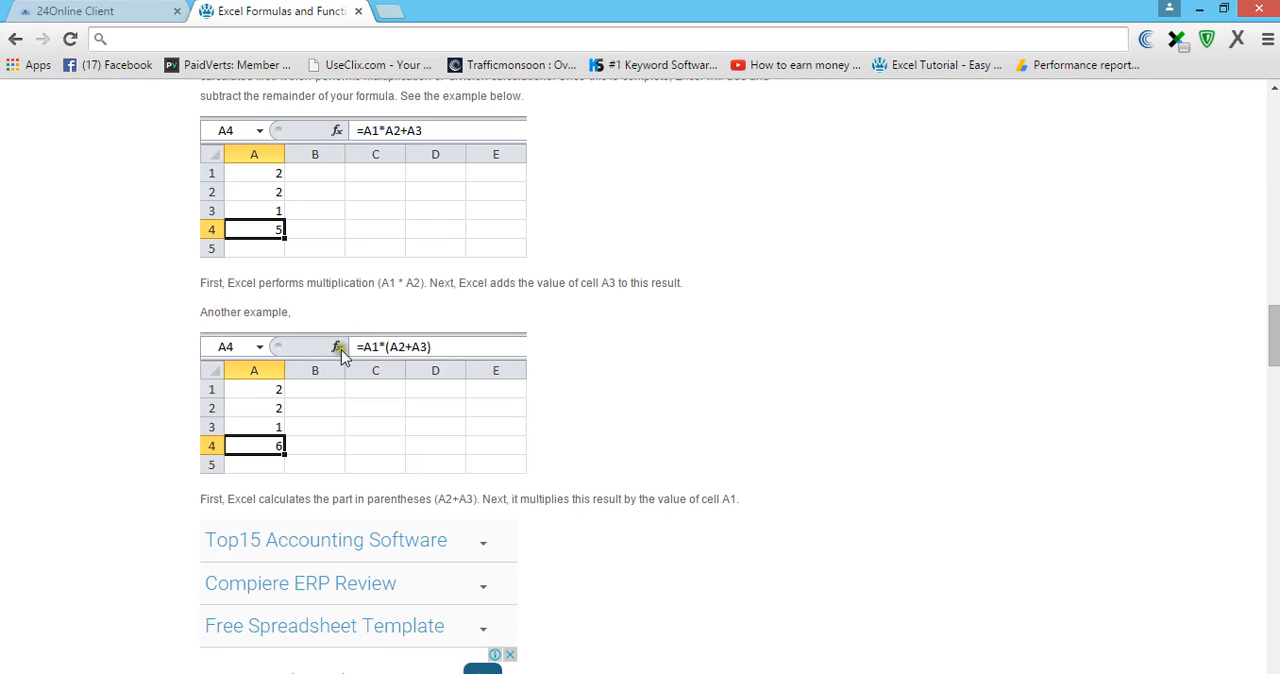
scroll(560, 381, "down", 1)
- Switch to the Excel workbook and add parentheses to the formula in cell A7, making it =A4*(A5+A6)
mouse_move(719, 673)
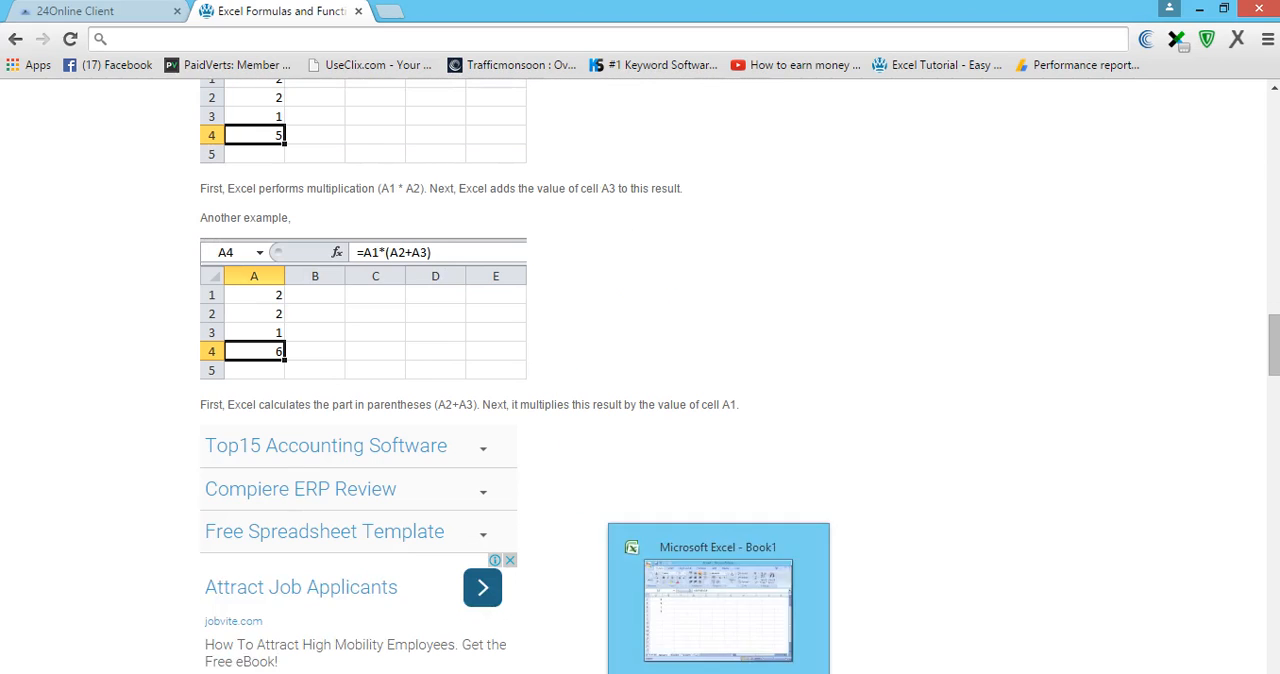
left_click(718, 605)
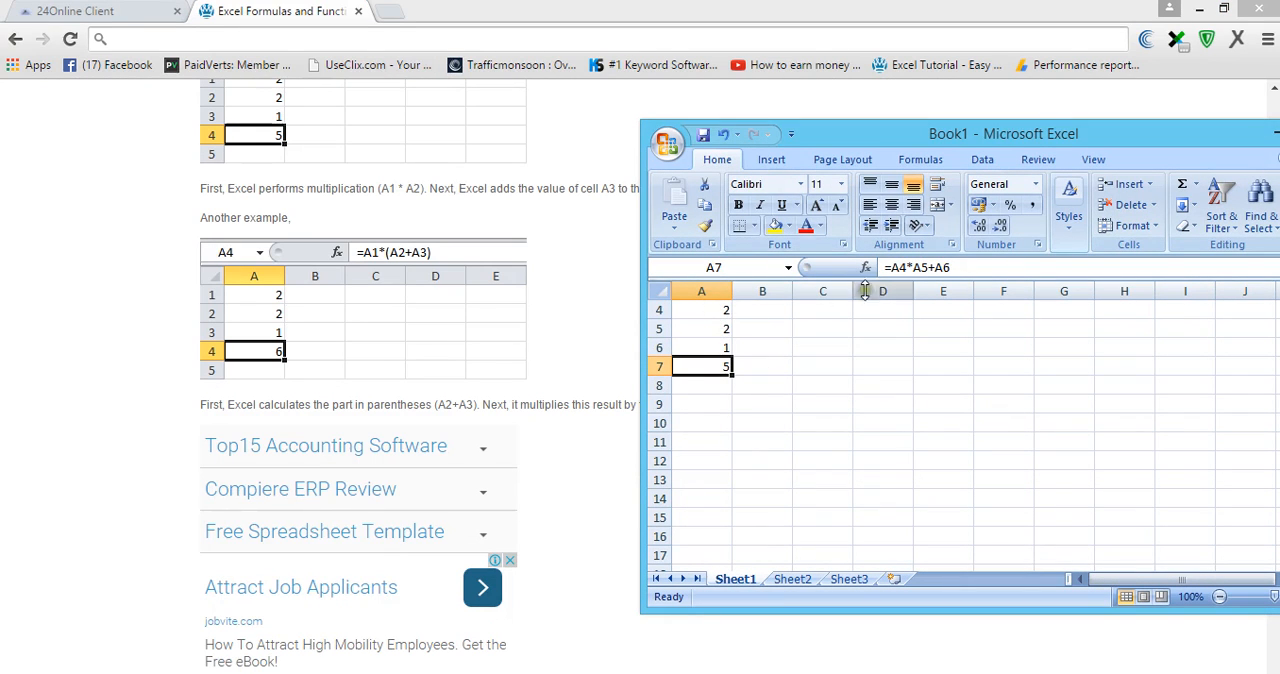
left_click(910, 267)
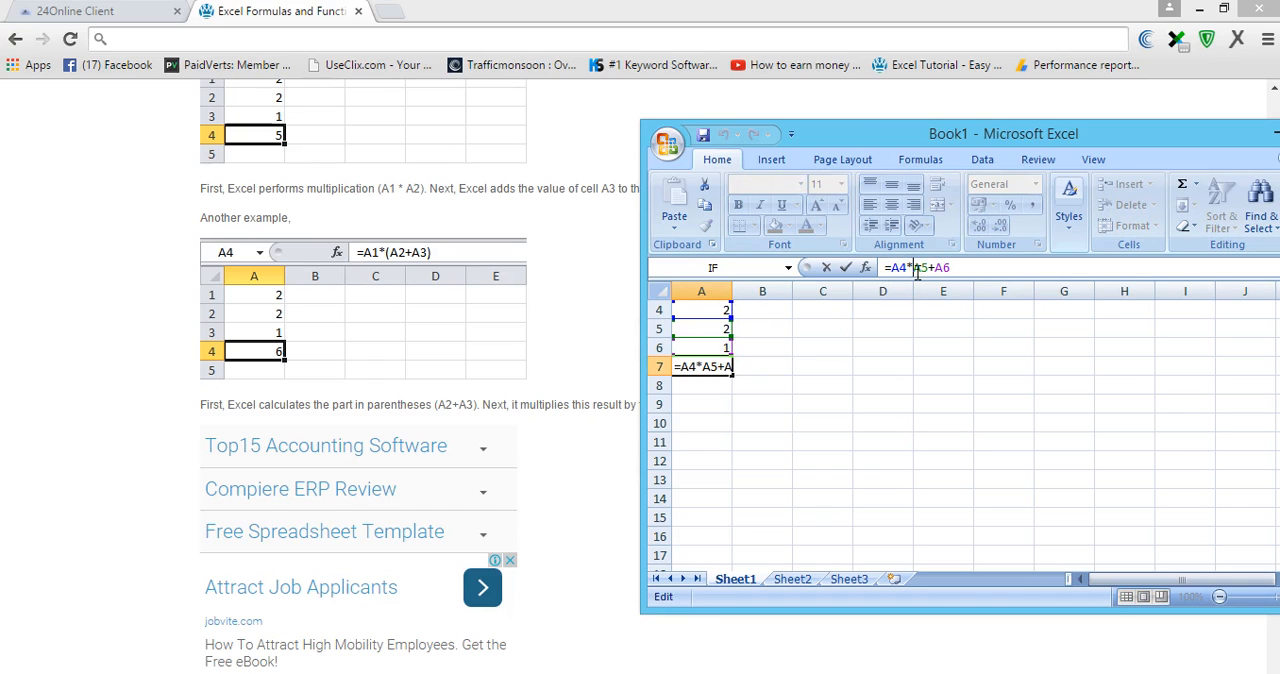
type("(")
left_click(962, 271)
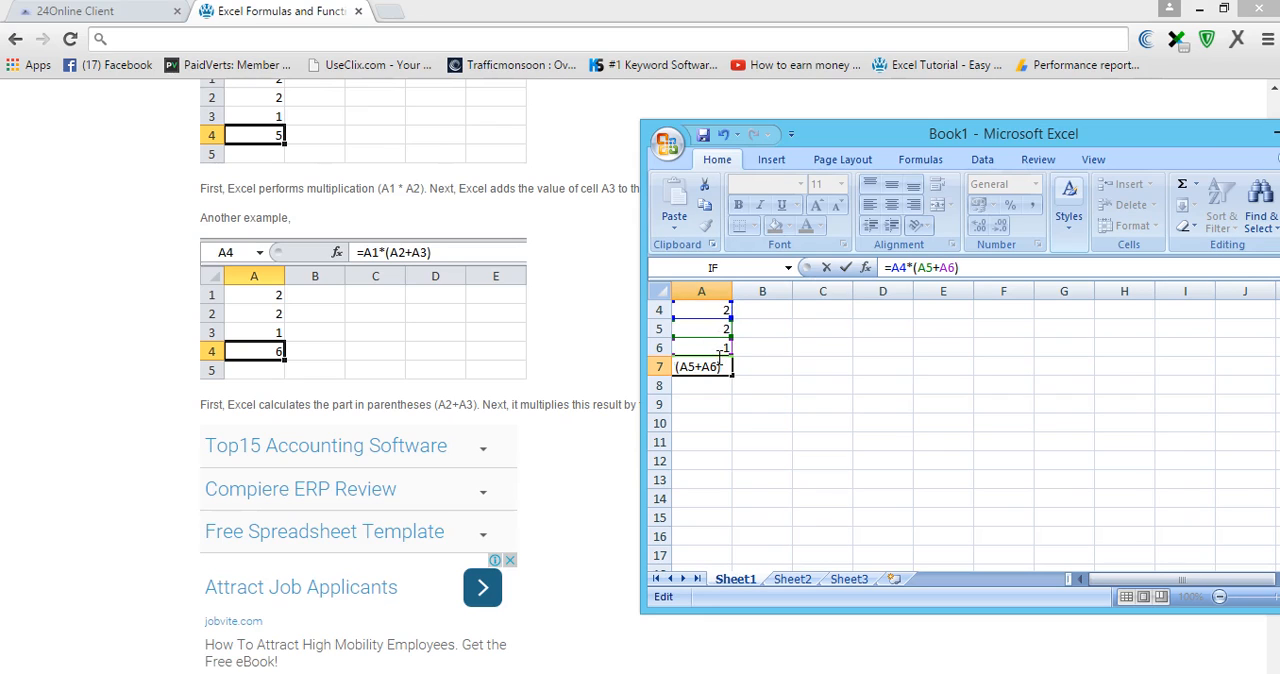
key("Return")
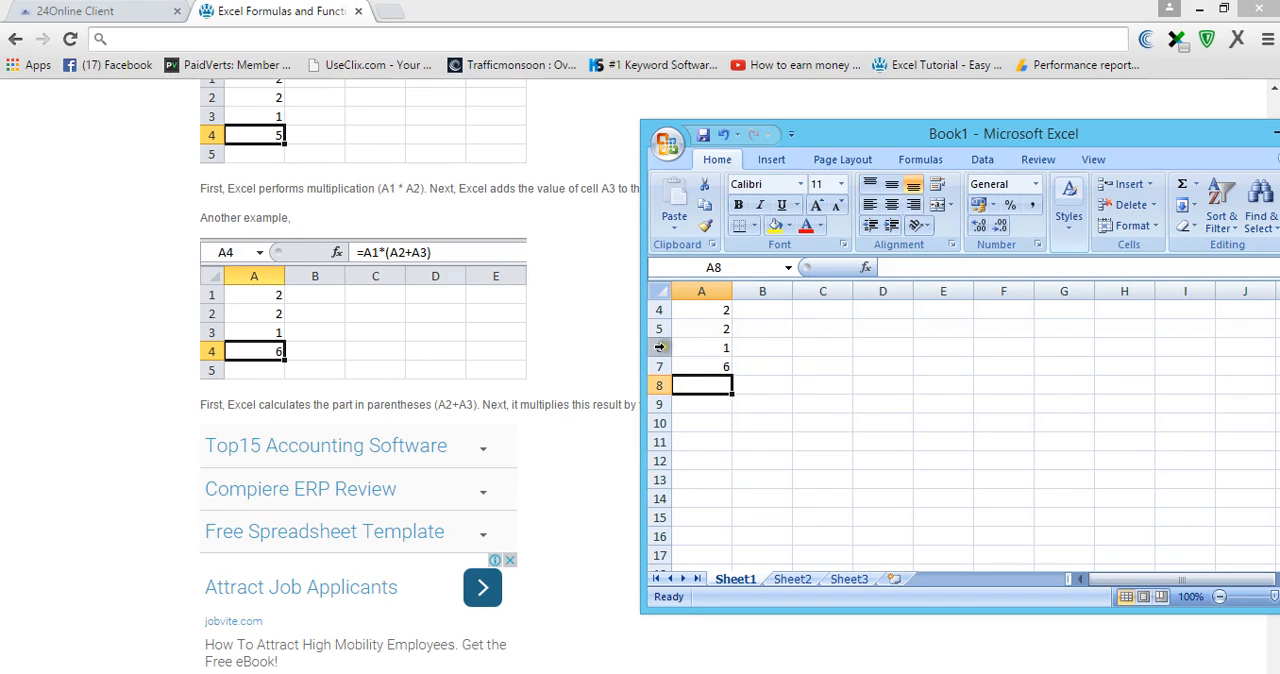
- Change the values in cells A4, A5 and A6 to 6, 5 and 10, and select the formula cell A7
left_click(718, 310)
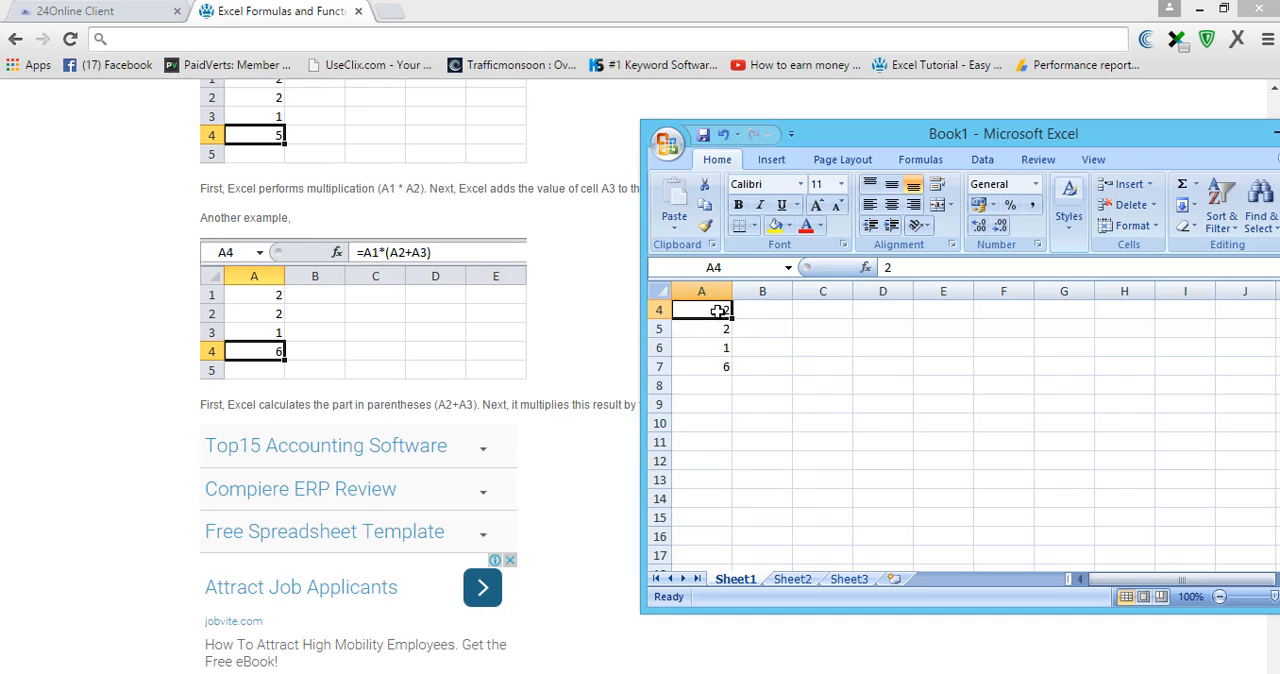
key("BackSpace")
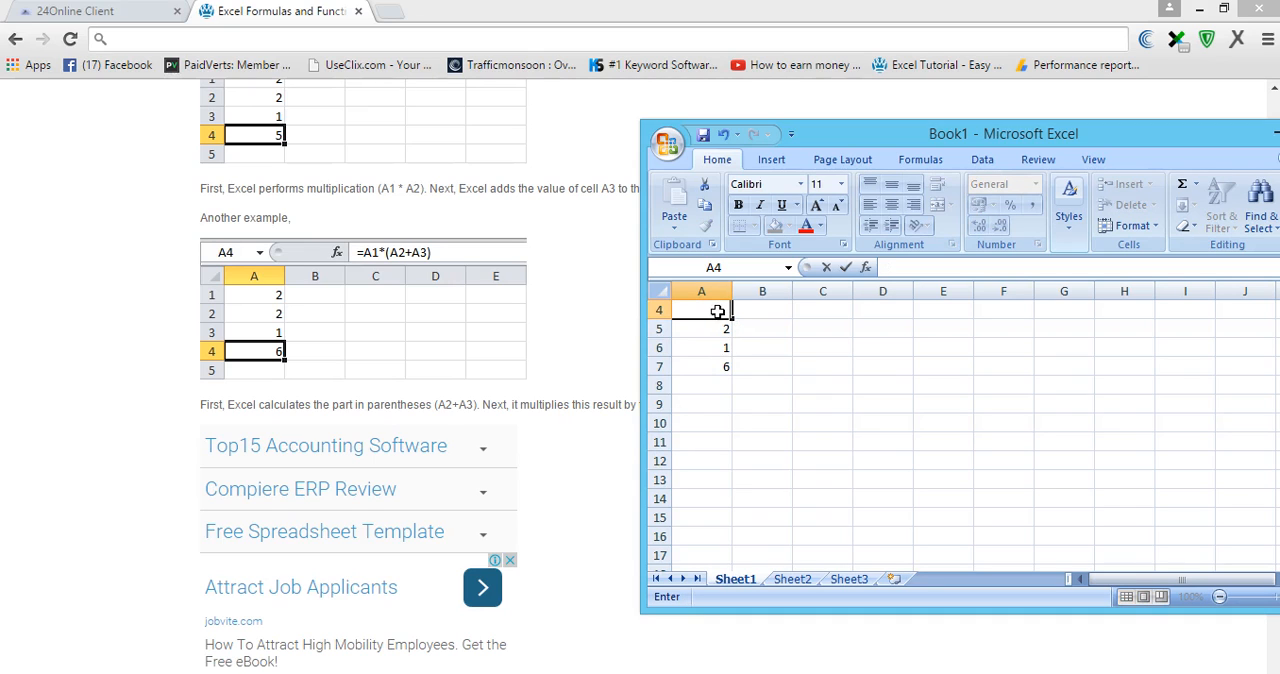
type("6")
left_click(726, 325)
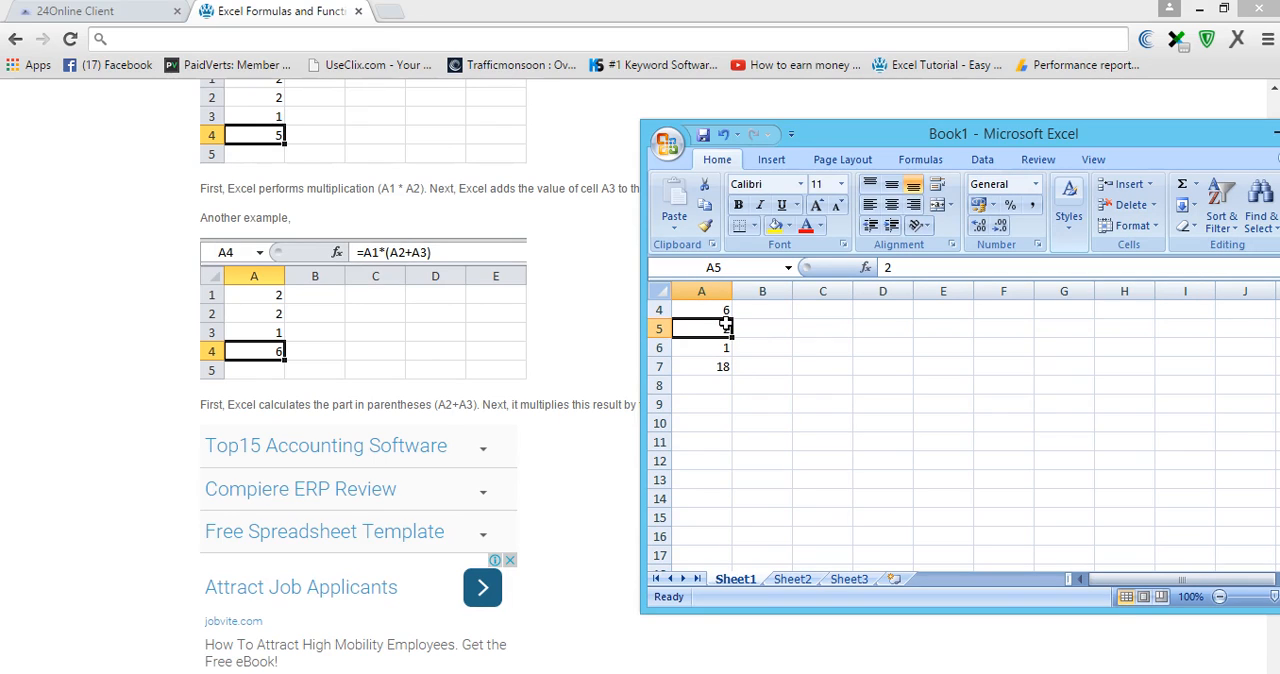
type("5")
left_click(720, 350)
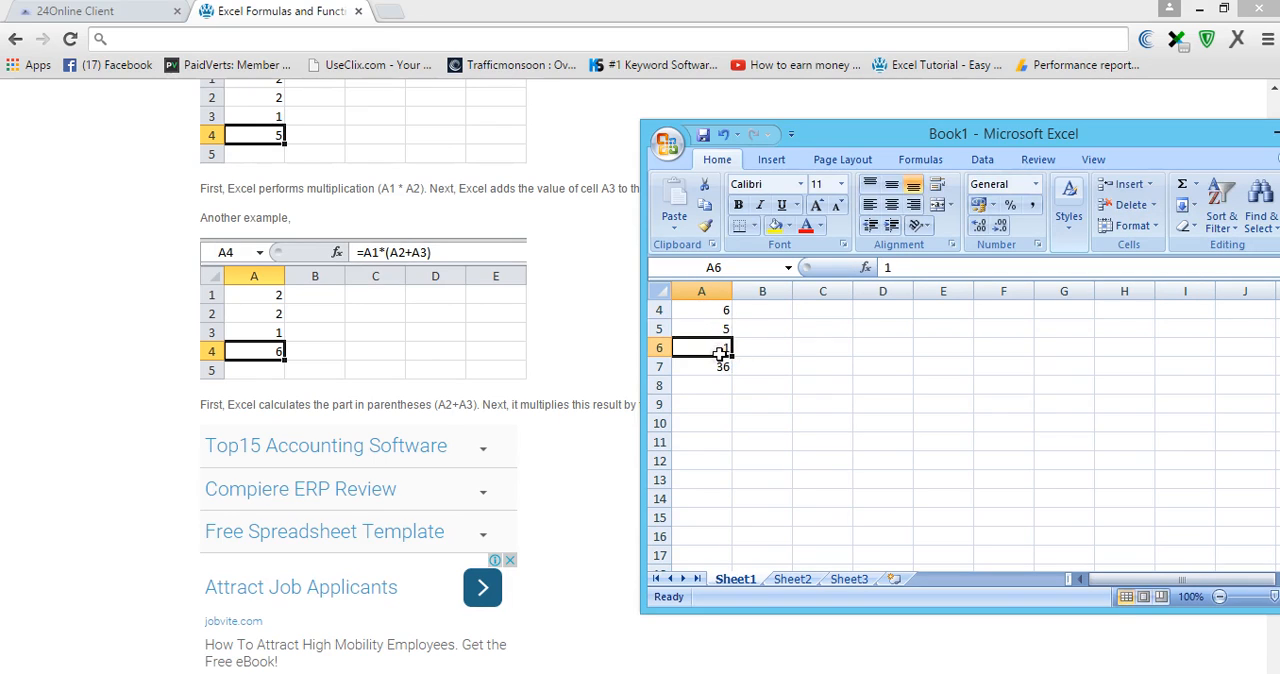
type("1")
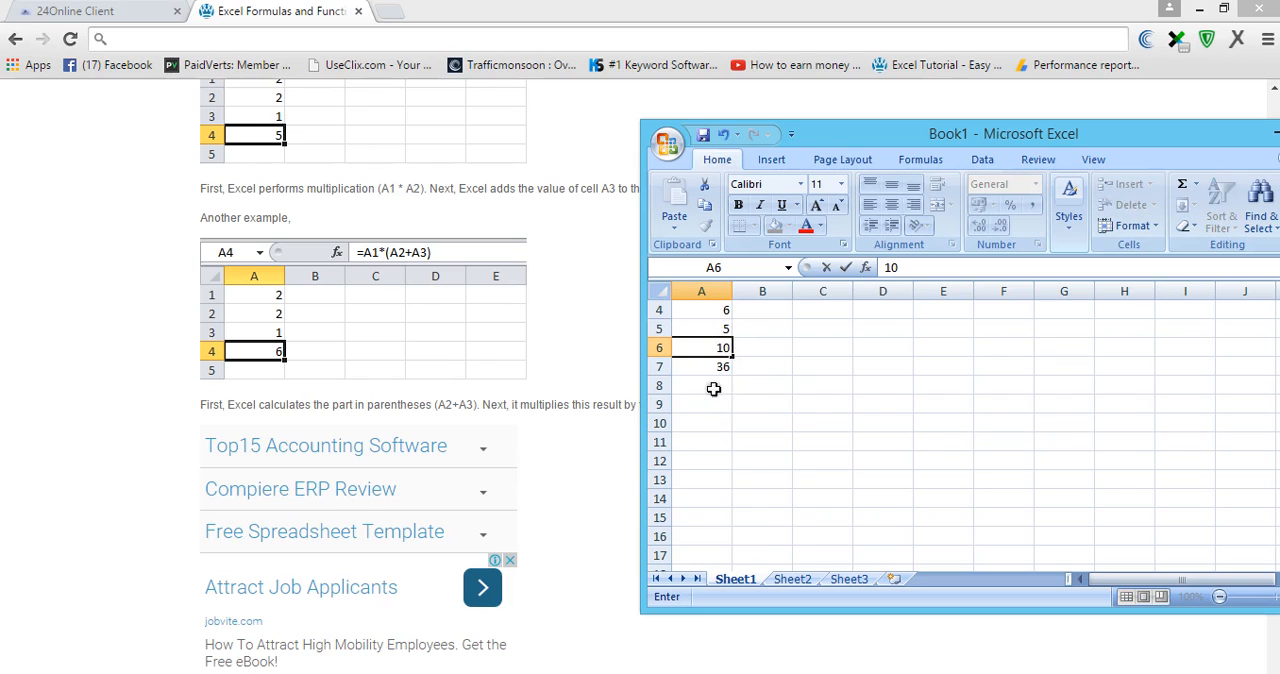
left_click(700, 366)
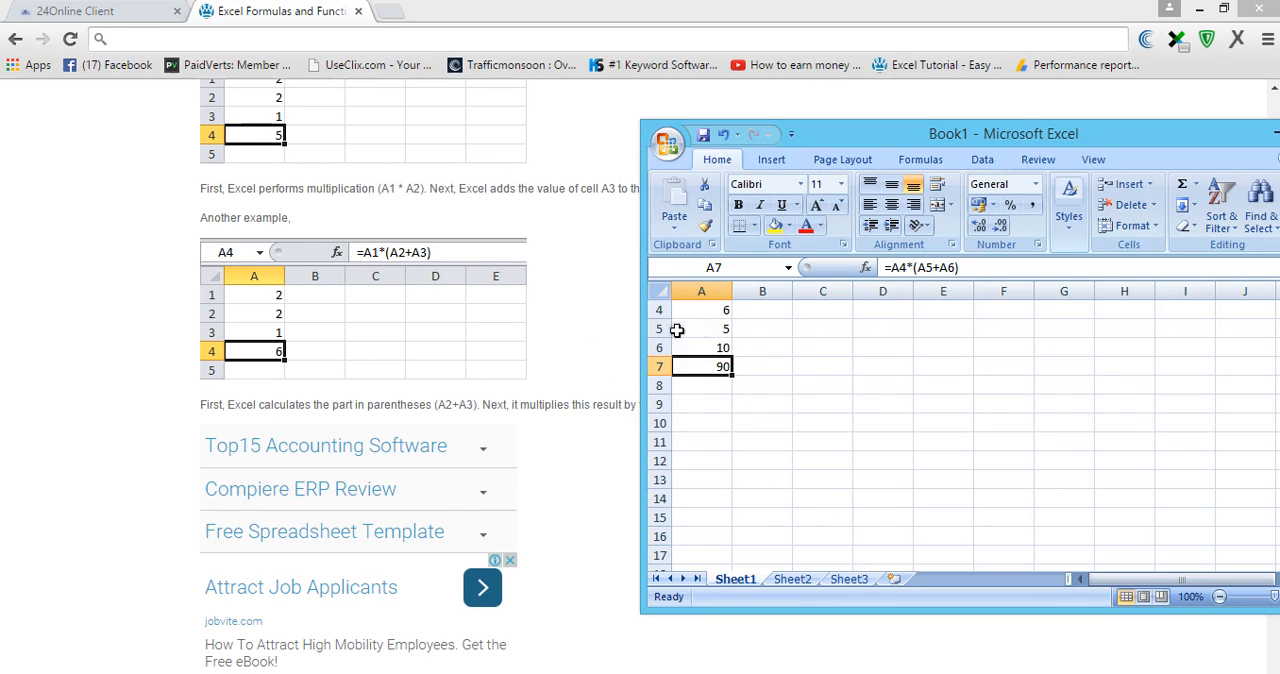
- Return to the browser and read the tutorial's Copy/Paste a Formula section
left_click(610, 345)
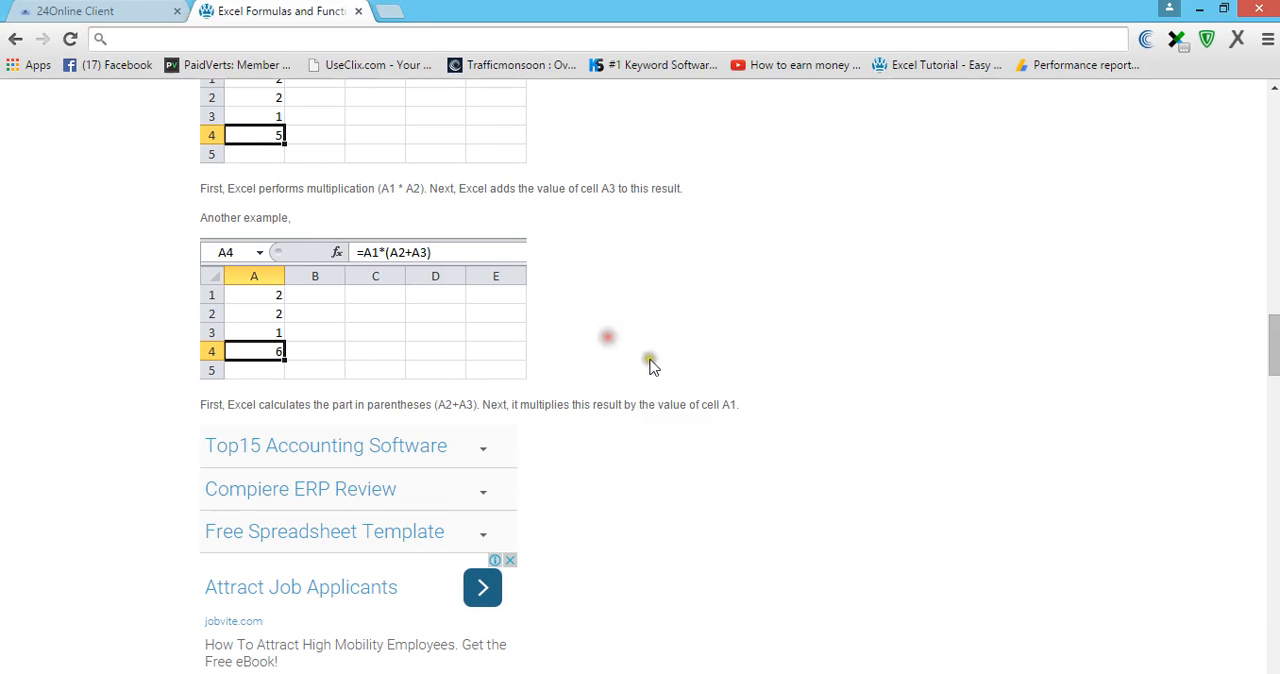
scroll(651, 363, "down", 3)
scroll(703, 397, "down", 1)
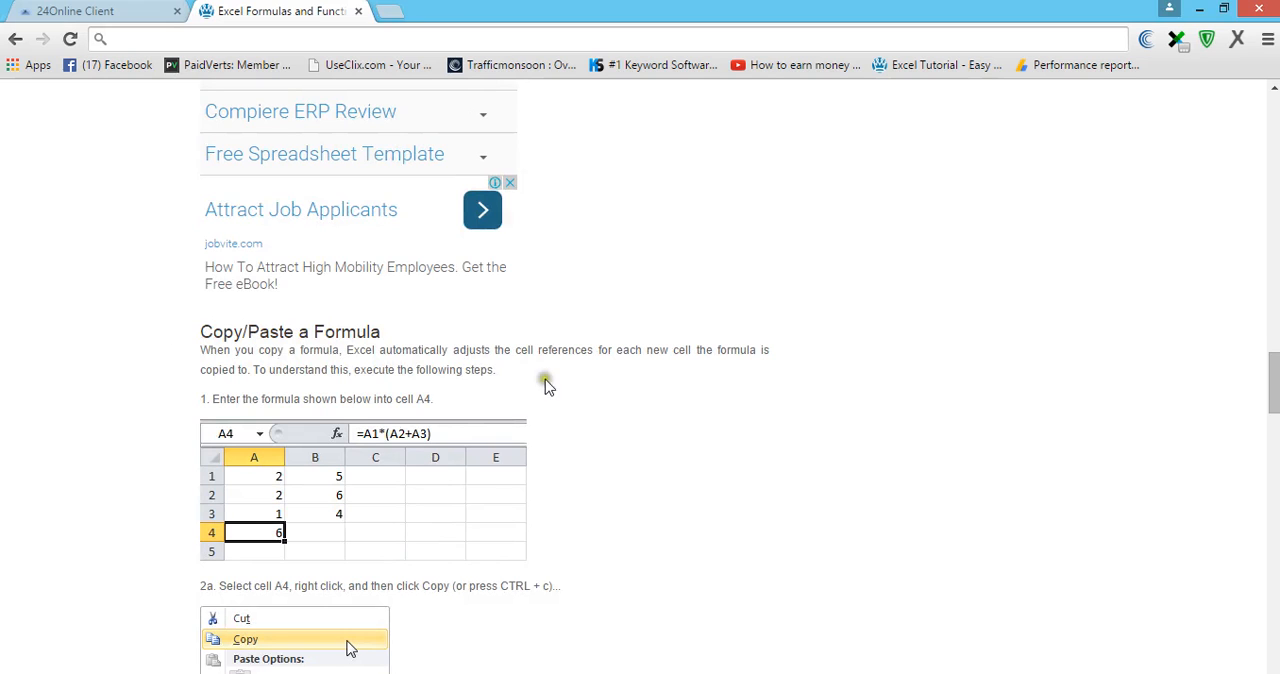
scroll(650, 362, "down", 1)
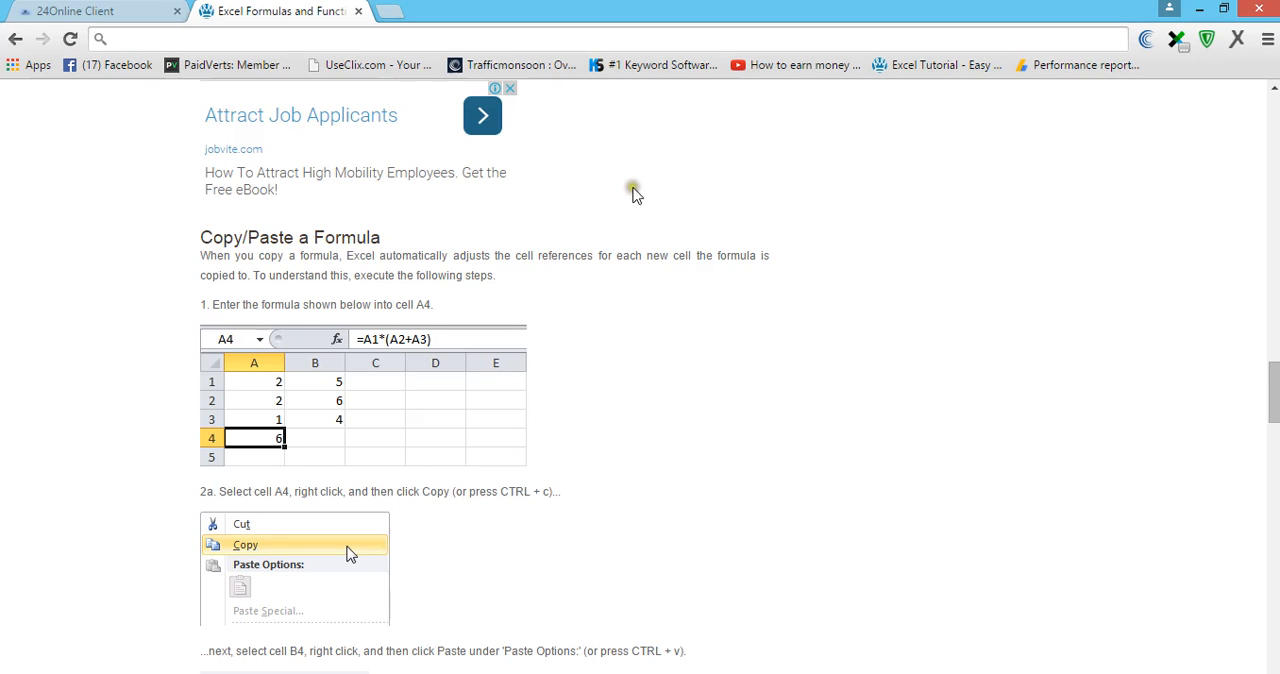
scroll(724, 338, "down", 1)
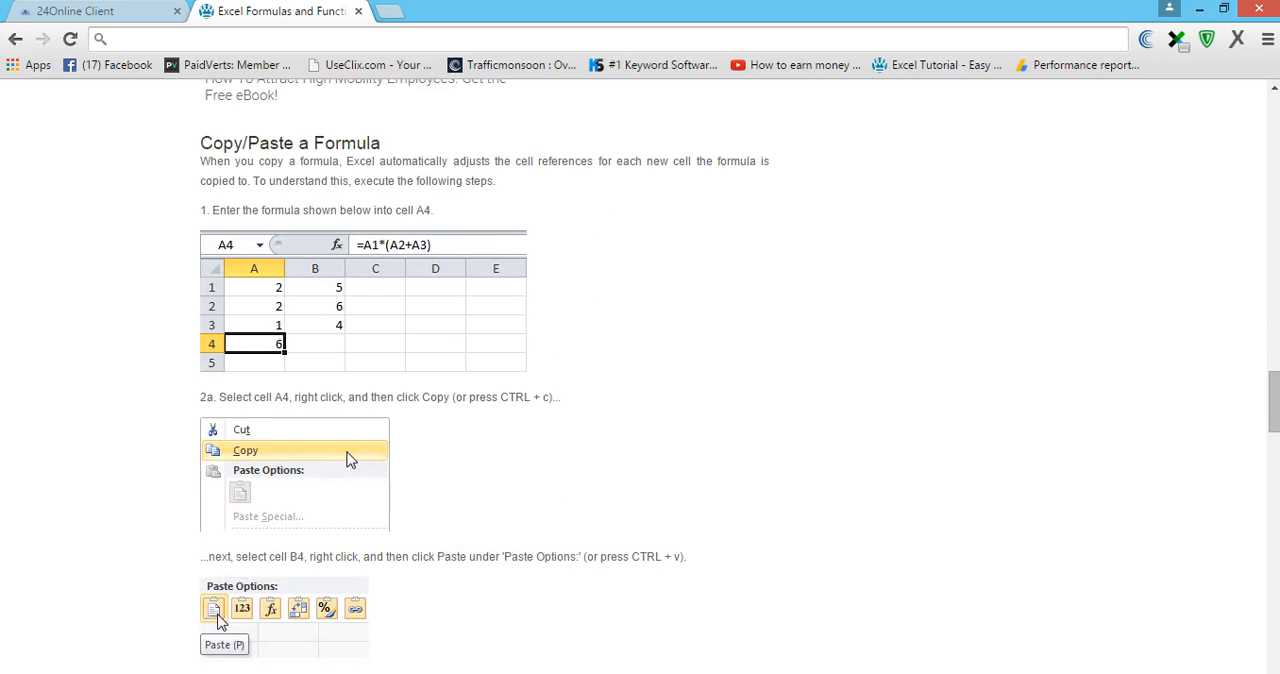
- Switch to the Excel workbook and enter 10, 20, 30, 40 and 50 in cells C4 to C8
mouse_move(719, 673)
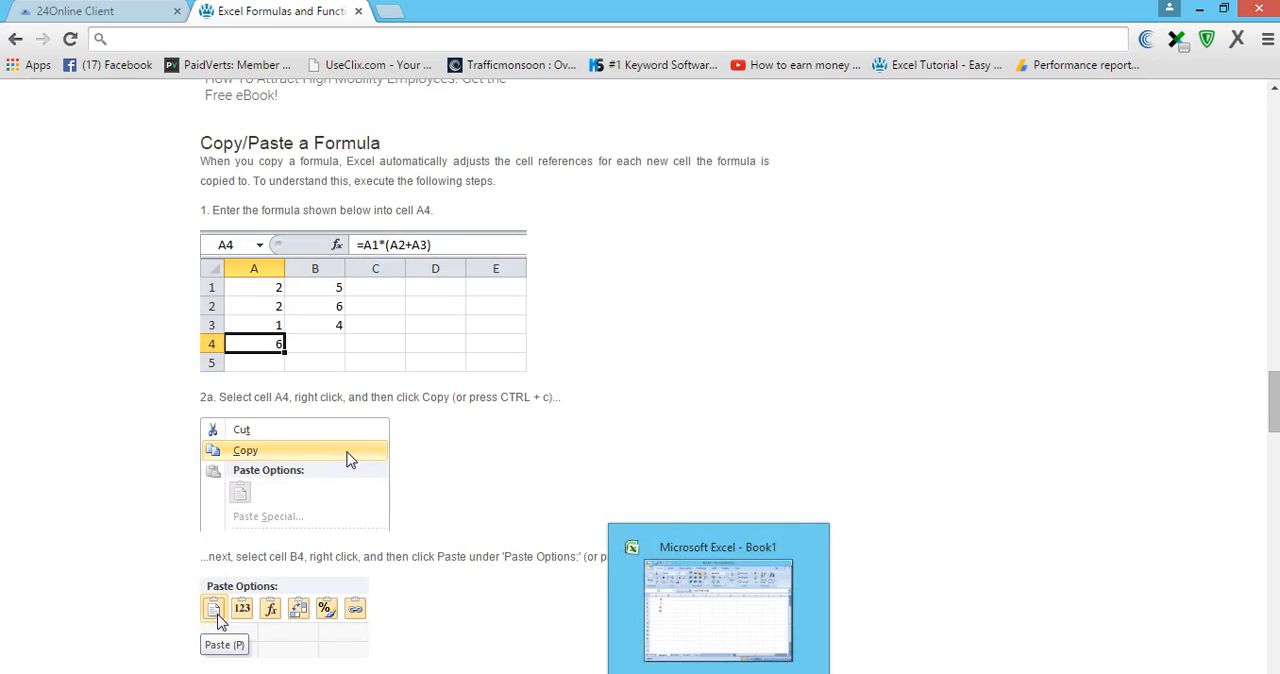
left_click(718, 600)
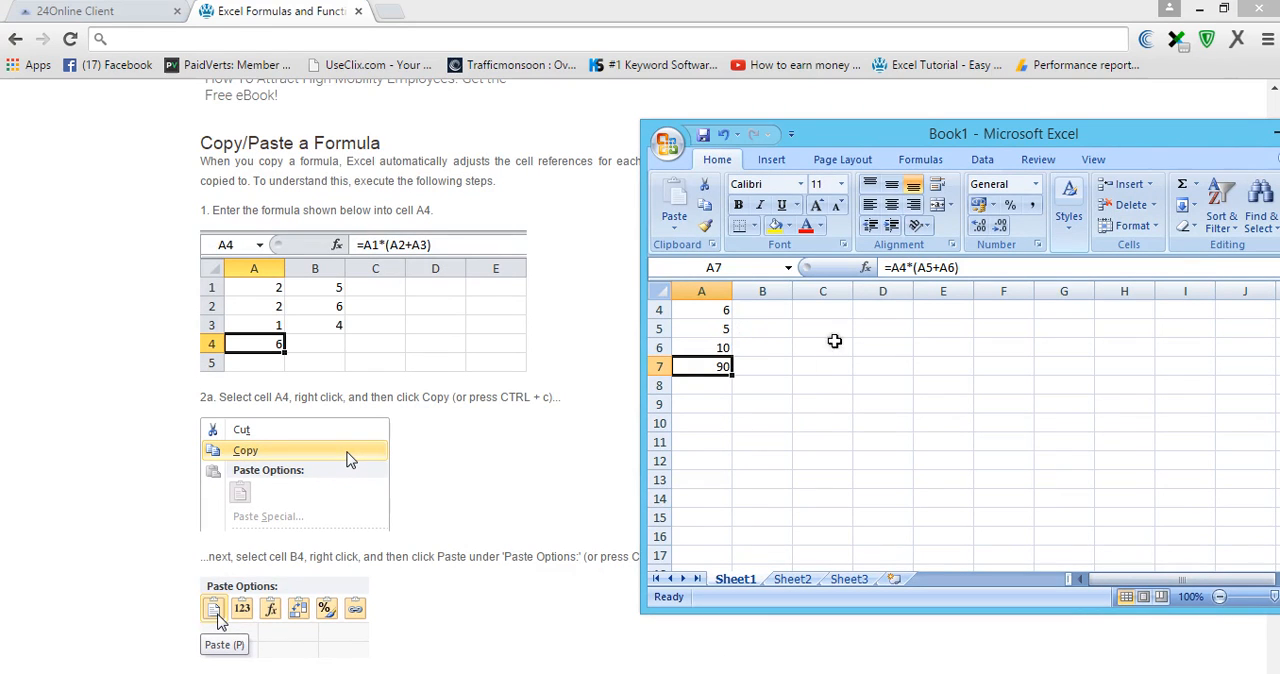
left_click(812, 312)
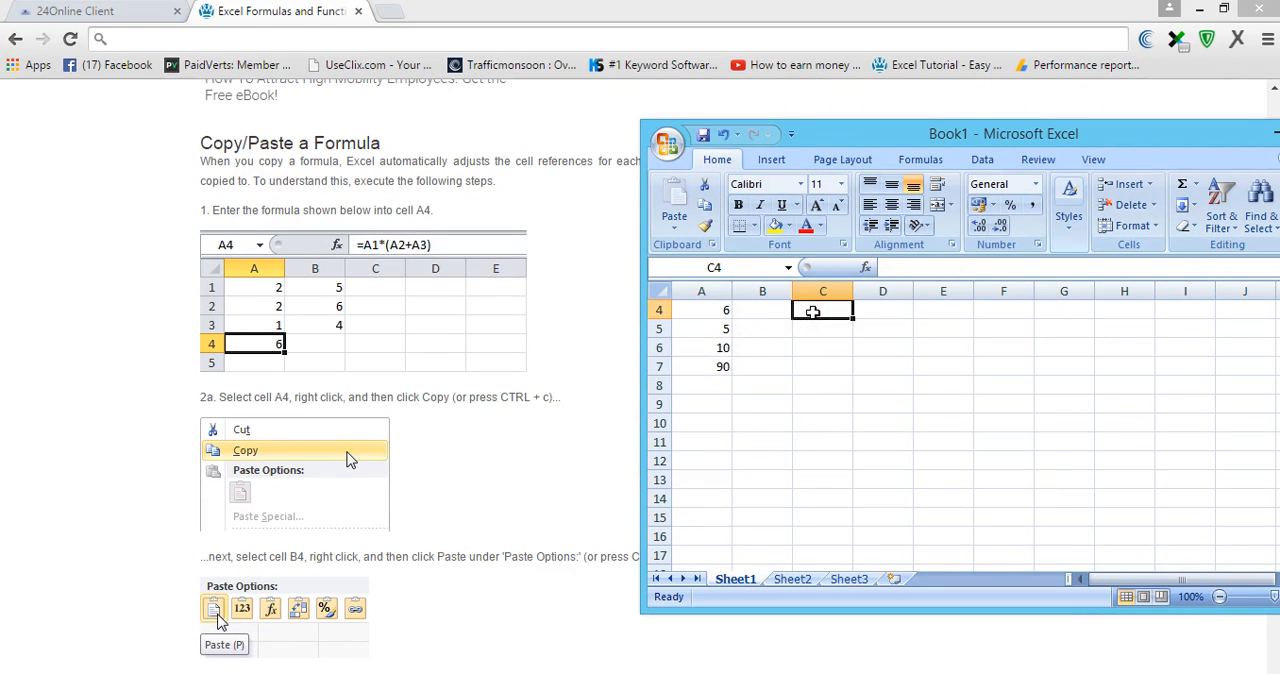
type("10")
key("Return")
type("20")
key("Return")
type("30")
key("Return")
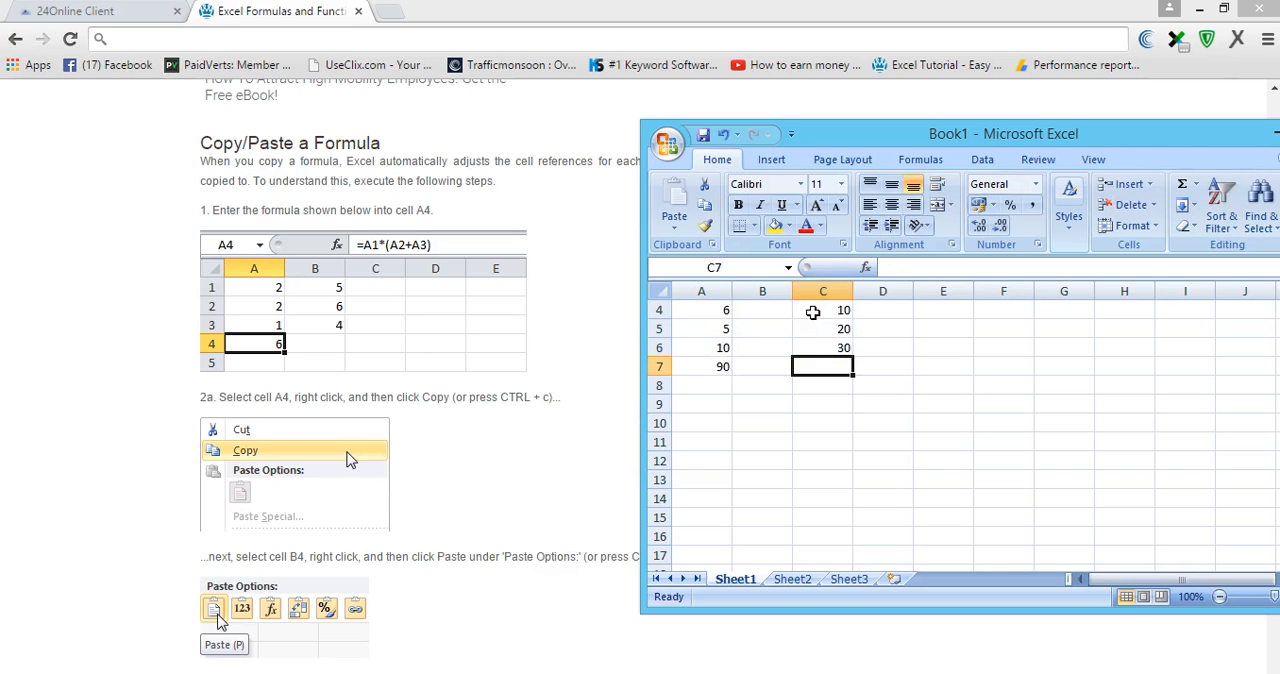
type("40")
key("Return")
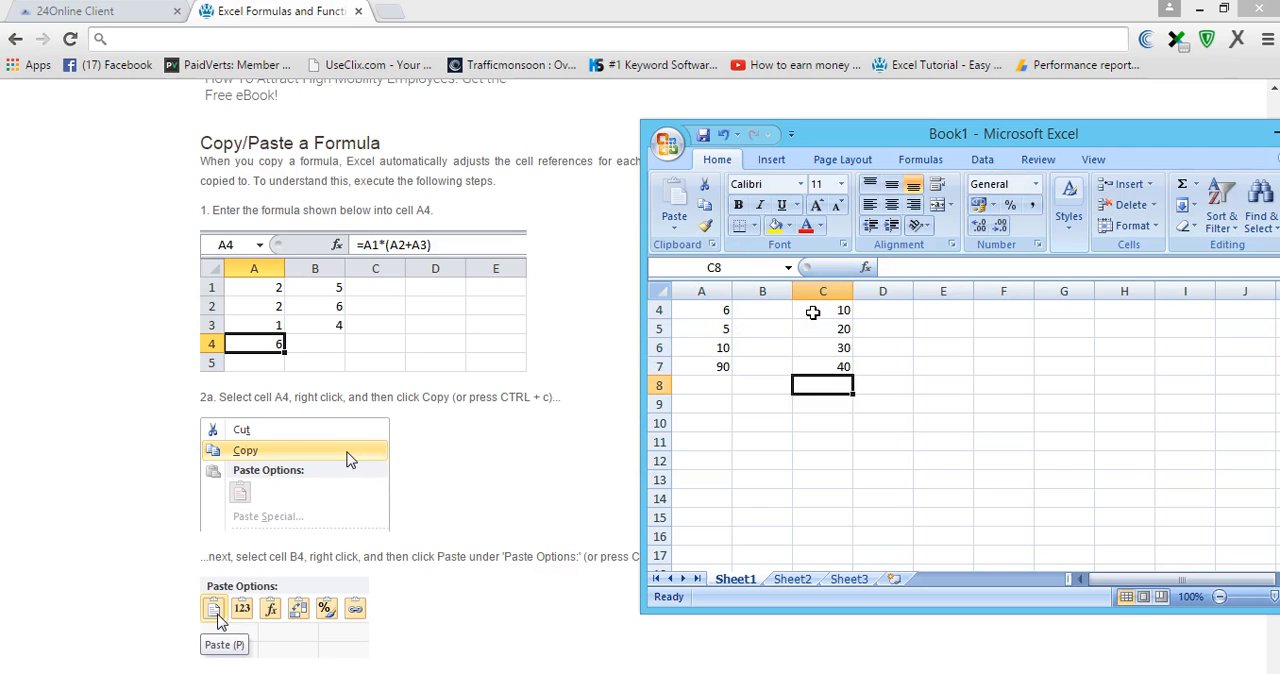
type("50")
key("Return")
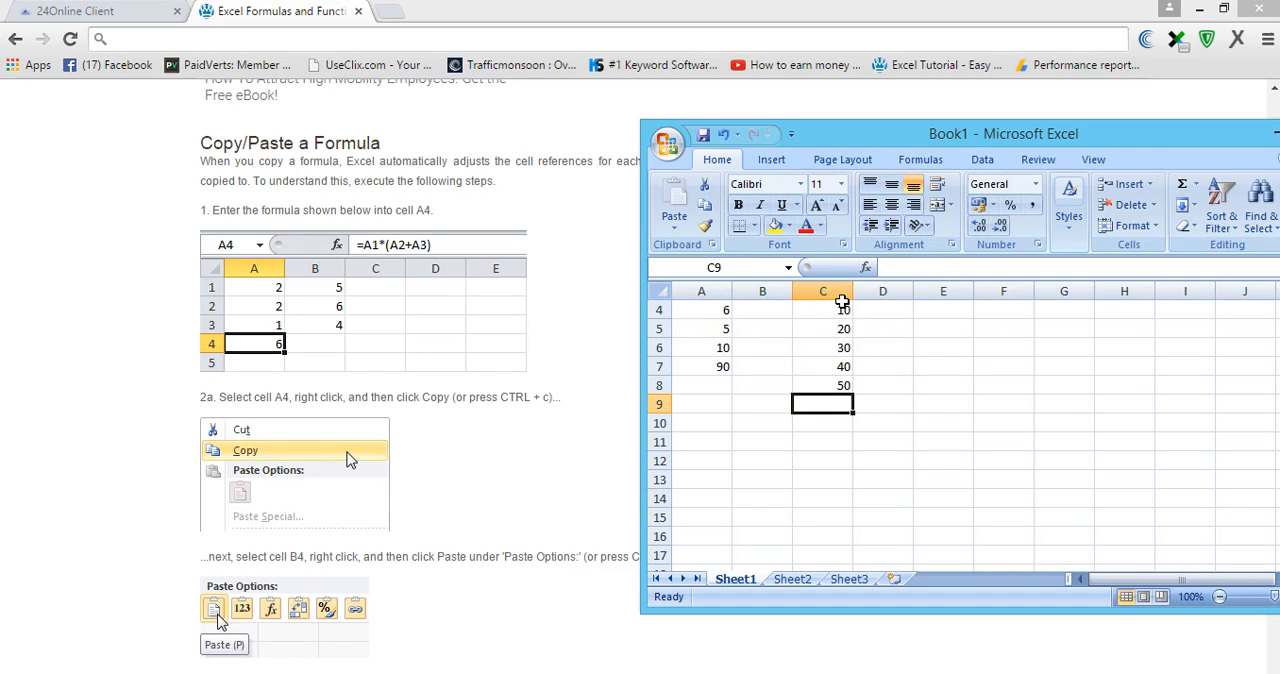
- Copy the range C4:C8 and paste it into column F starting at cell F4
left_click_drag(831, 306, 809, 379)
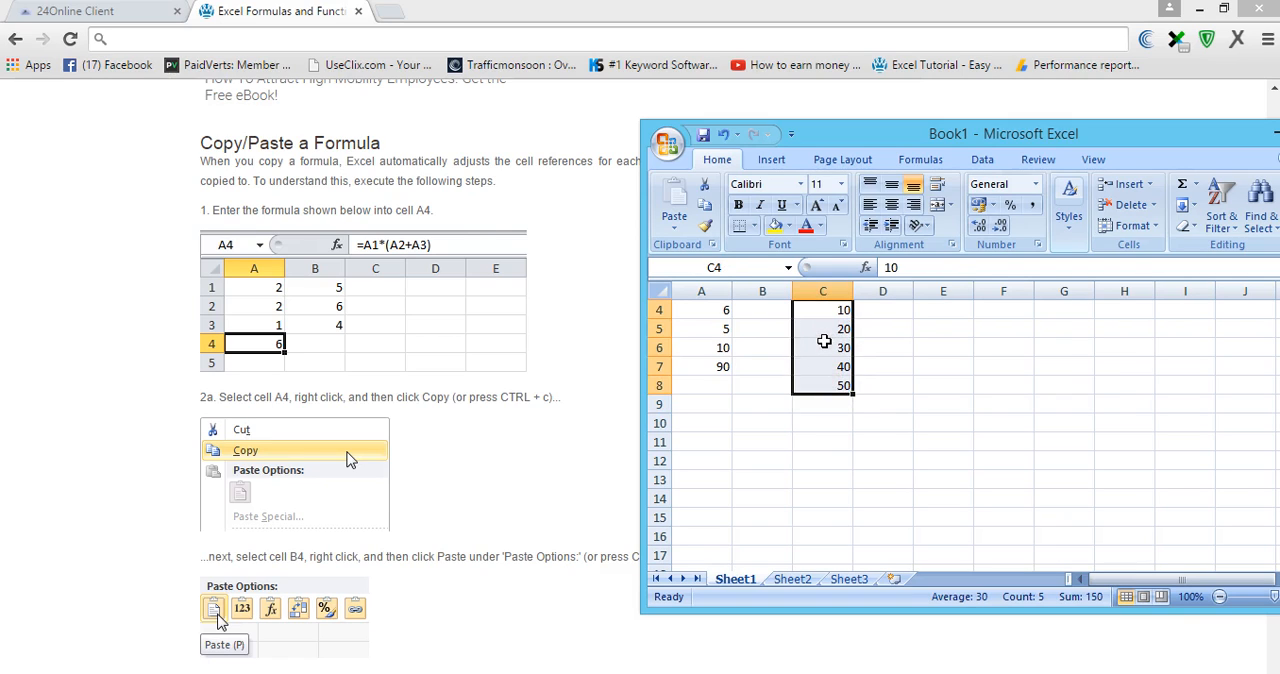
key("ctrl+c")
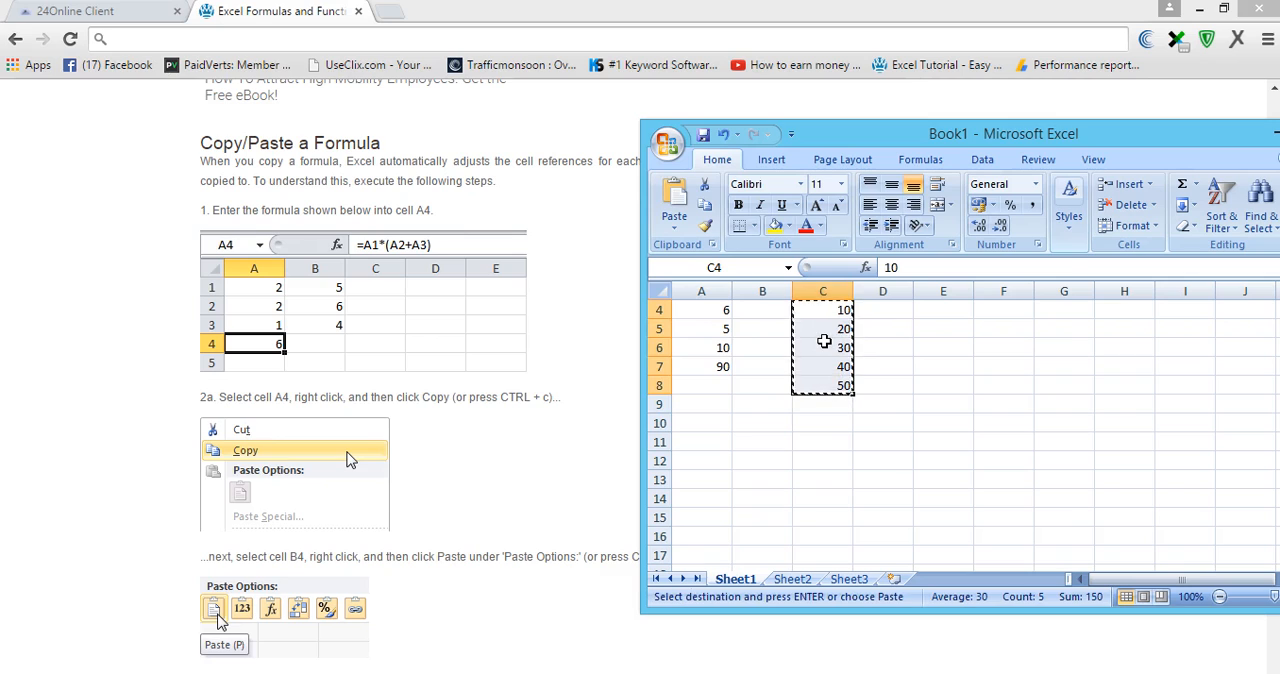
left_click(994, 309)
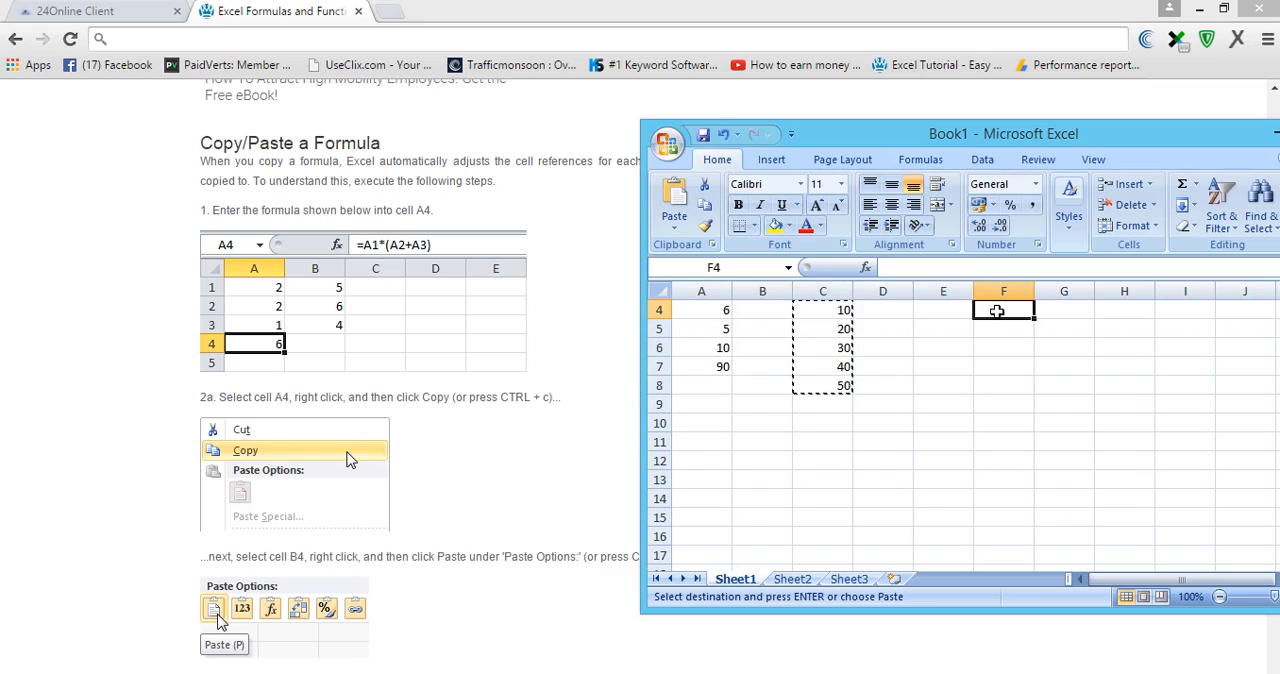
key("ctrl+v")
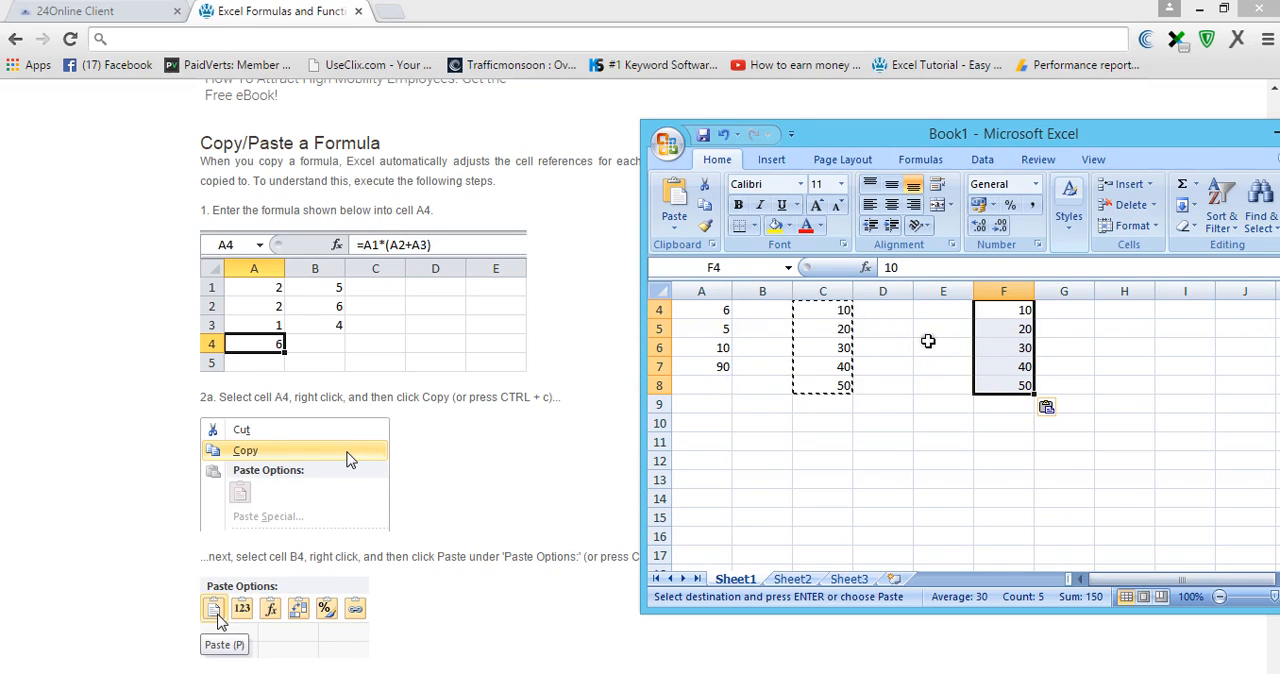
- Undo the paste in column F, the number entries in column C, and the last edits to cells A6 and A5
key("ctrl+z")
key("ctrl+z")
key("ctrl+z")
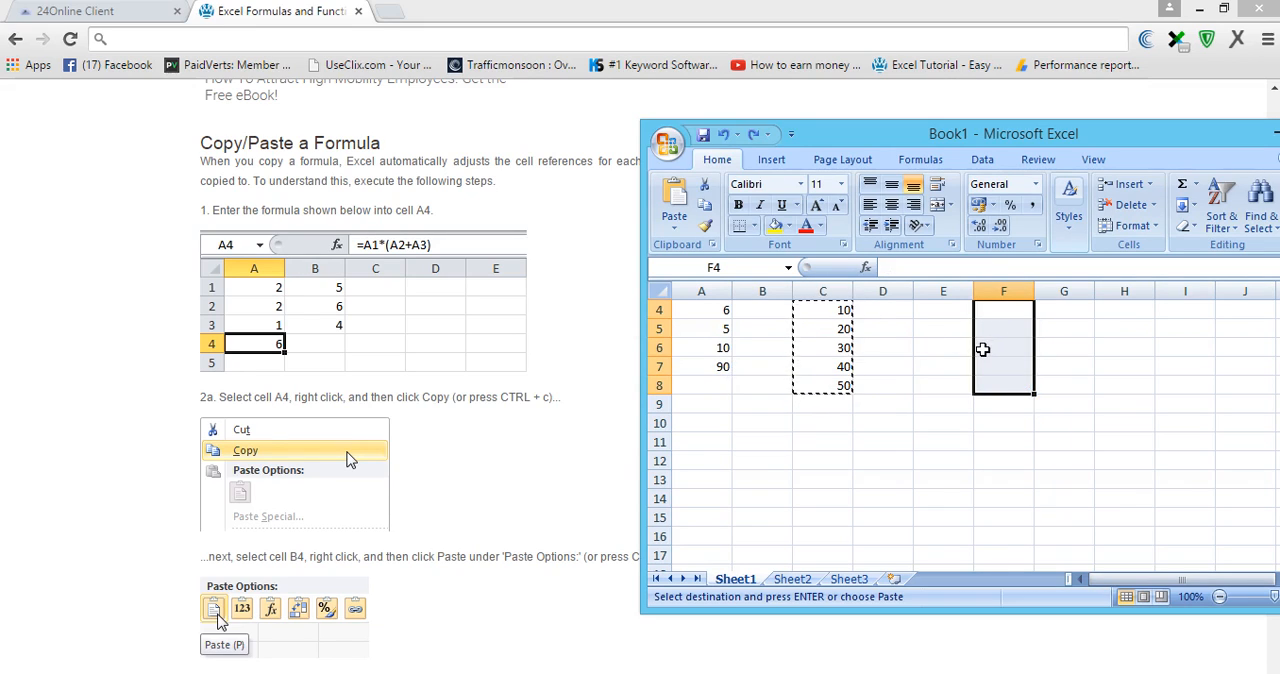
key("ctrl+z")
key("ctrl+z")
key("ctrl+z")
key("ctrl+z")
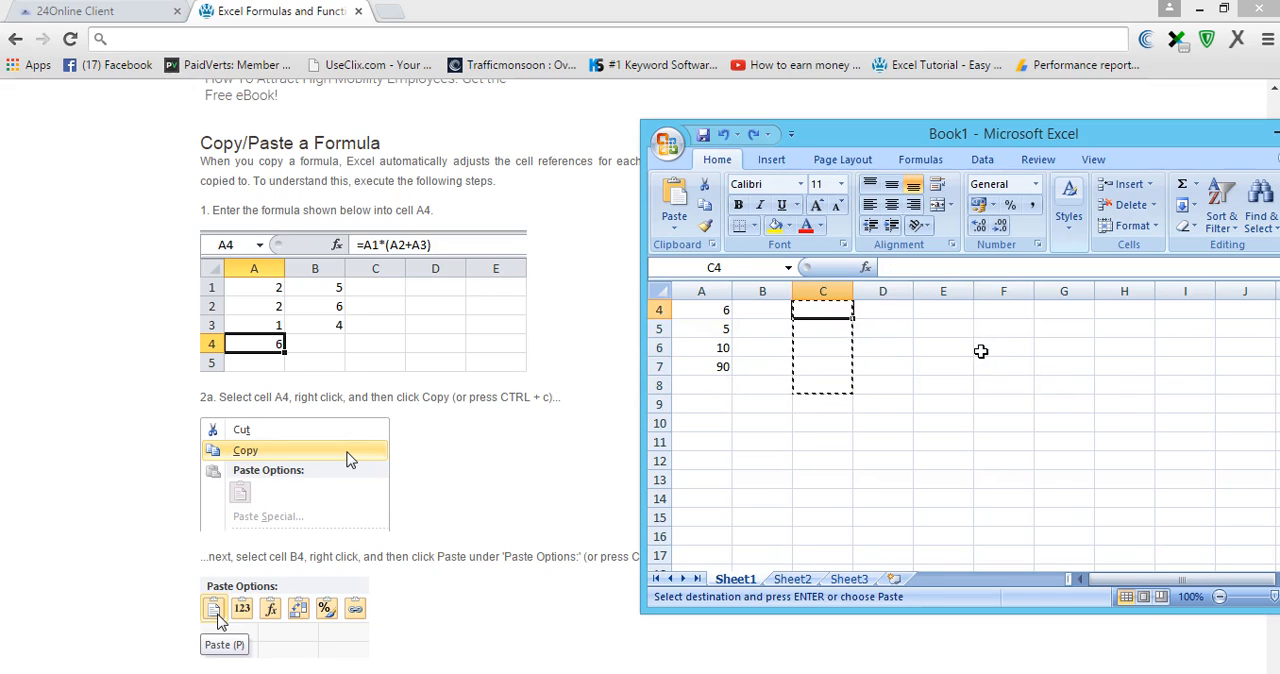
key("ctrl+z")
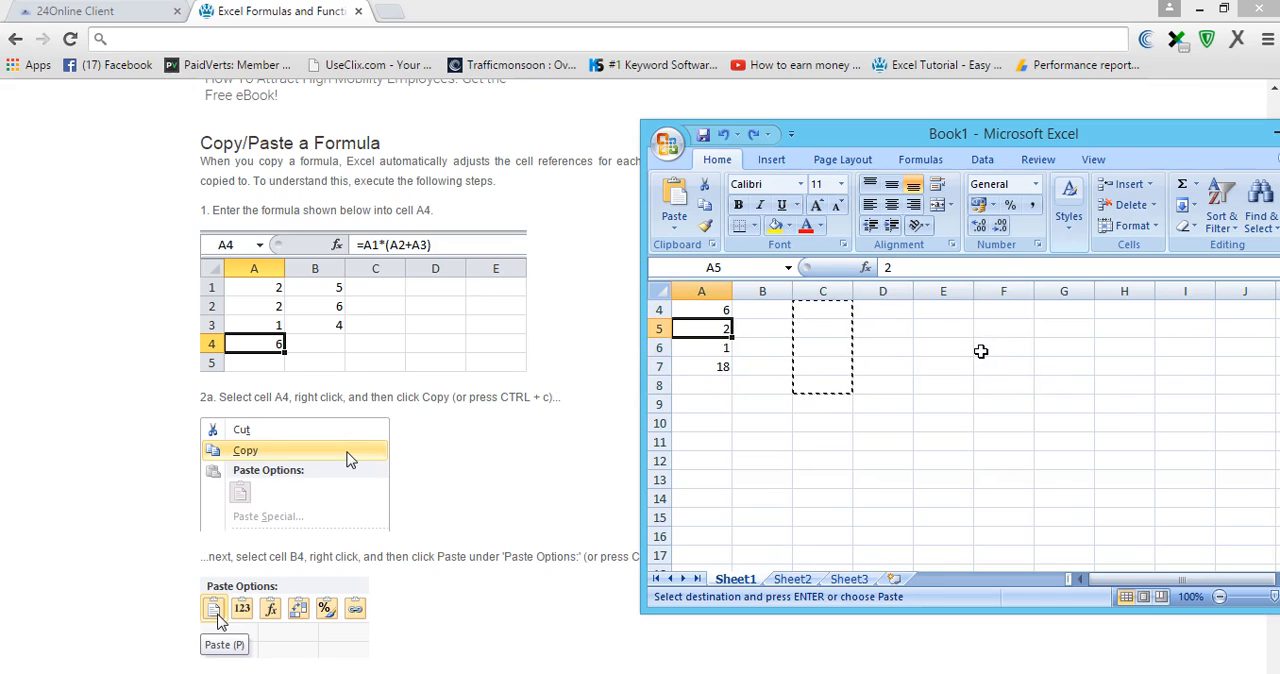
- Clear the contents of the range A1:D10 to empty the worksheet
left_click(888, 327)
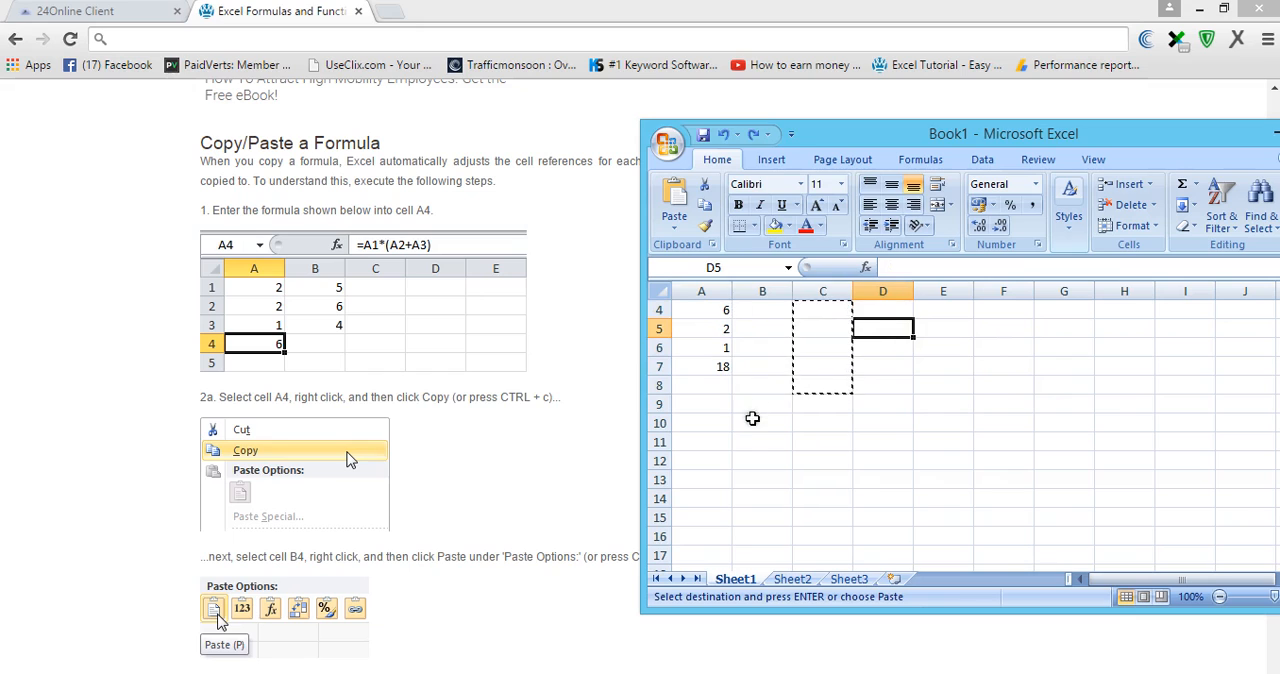
left_click_drag(712, 423, 885, 296)
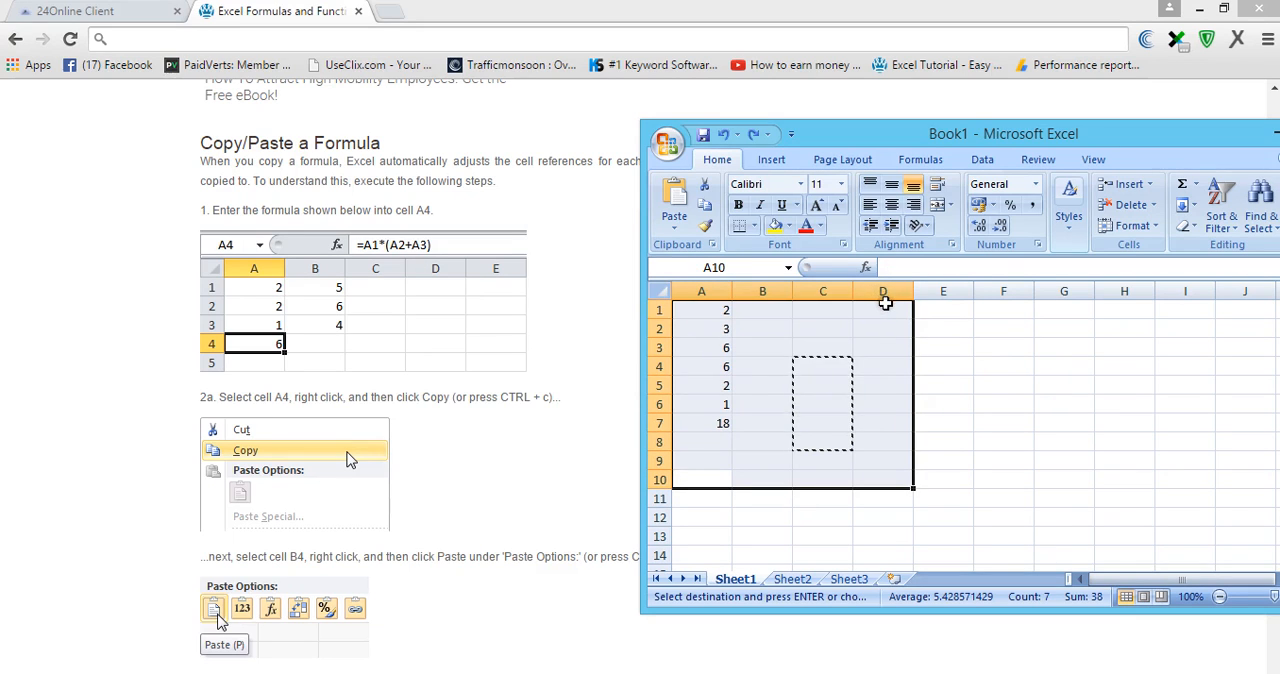
key("Delete")
left_click(945, 307)
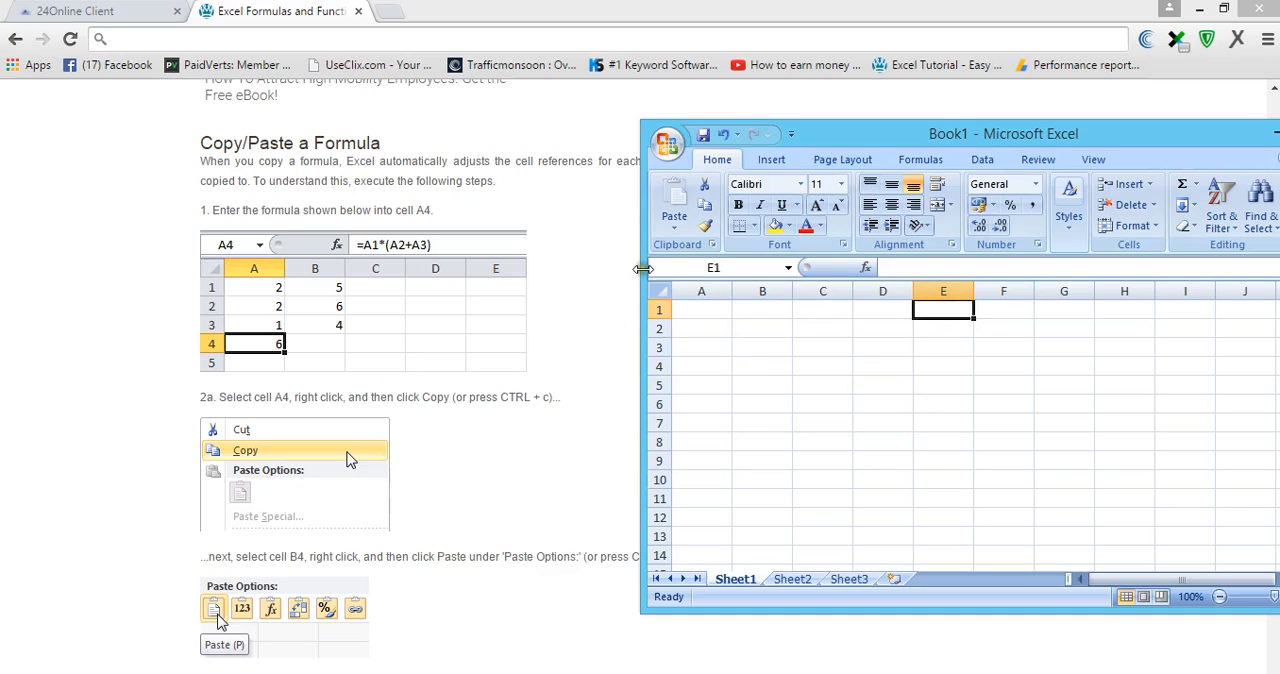
- Enter 2, 2 and 1 in cells A1, A2 and A3
left_click(692, 310)
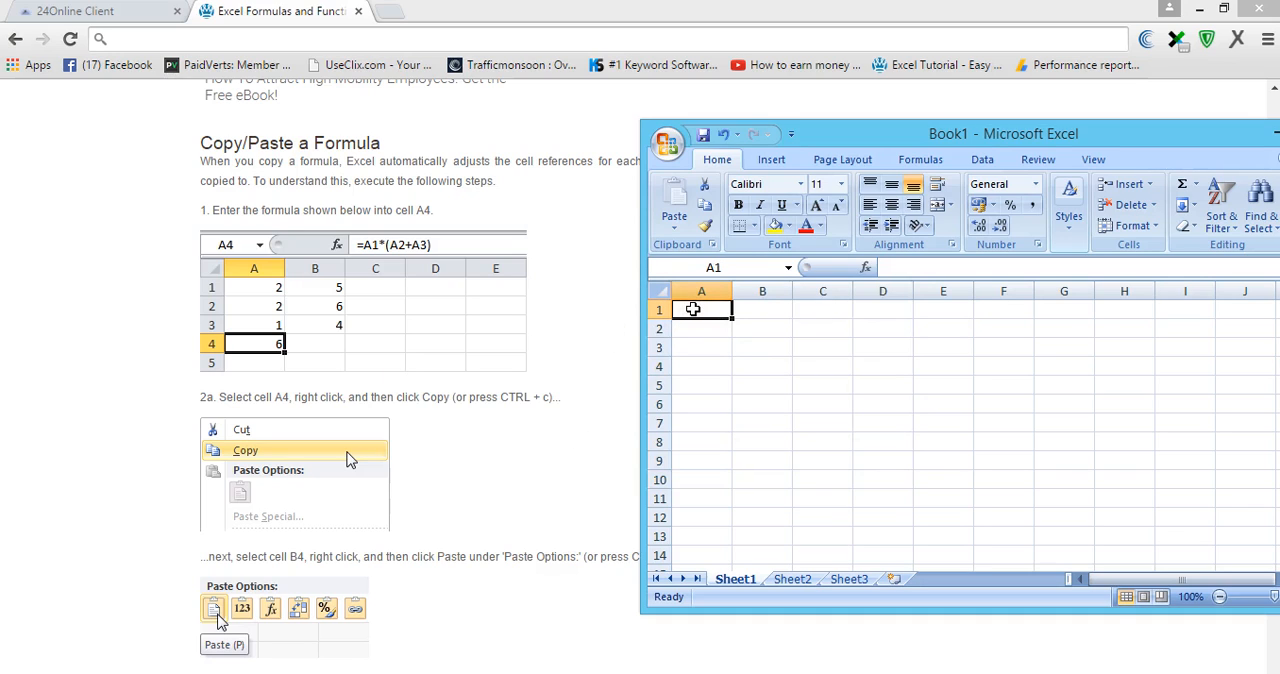
type("2")
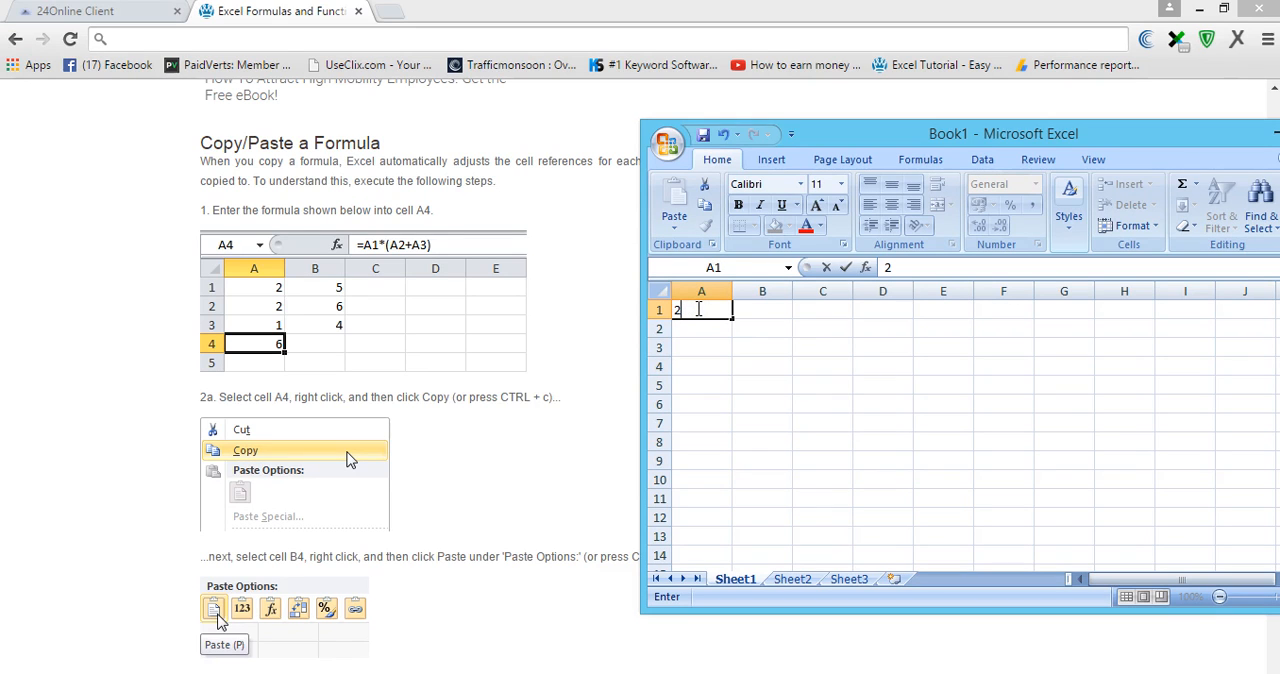
key("Return")
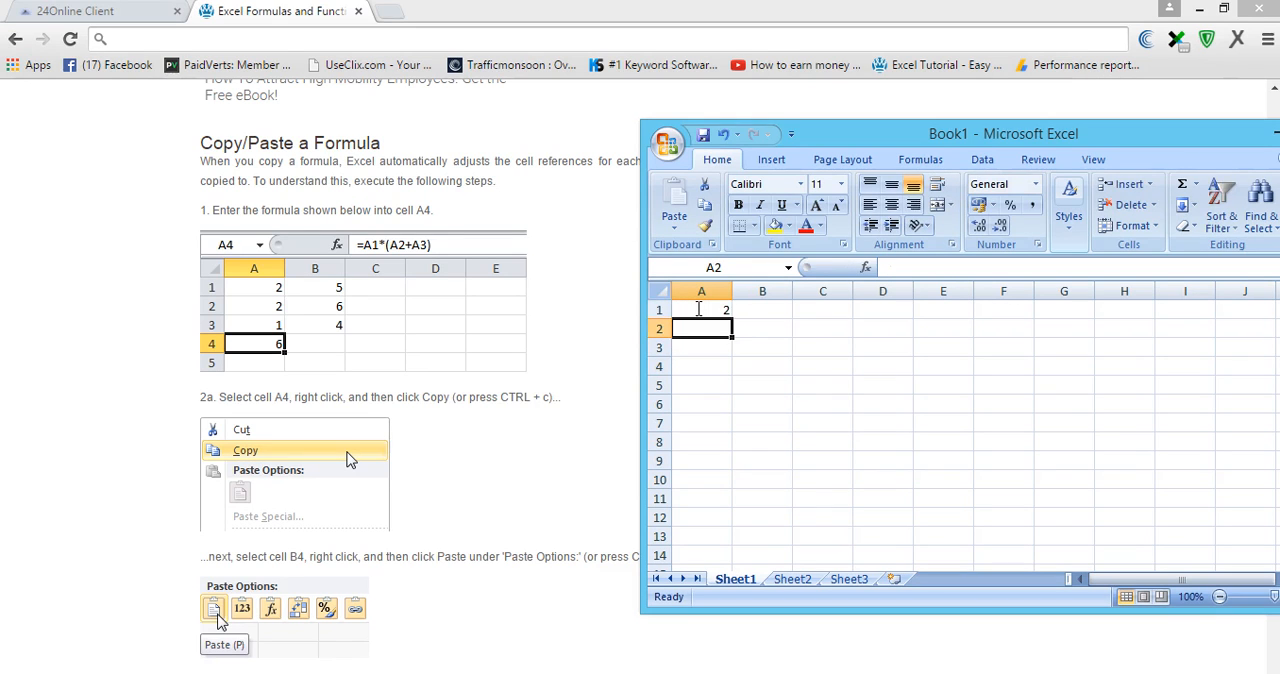
type("2")
key("Return")
type("1")
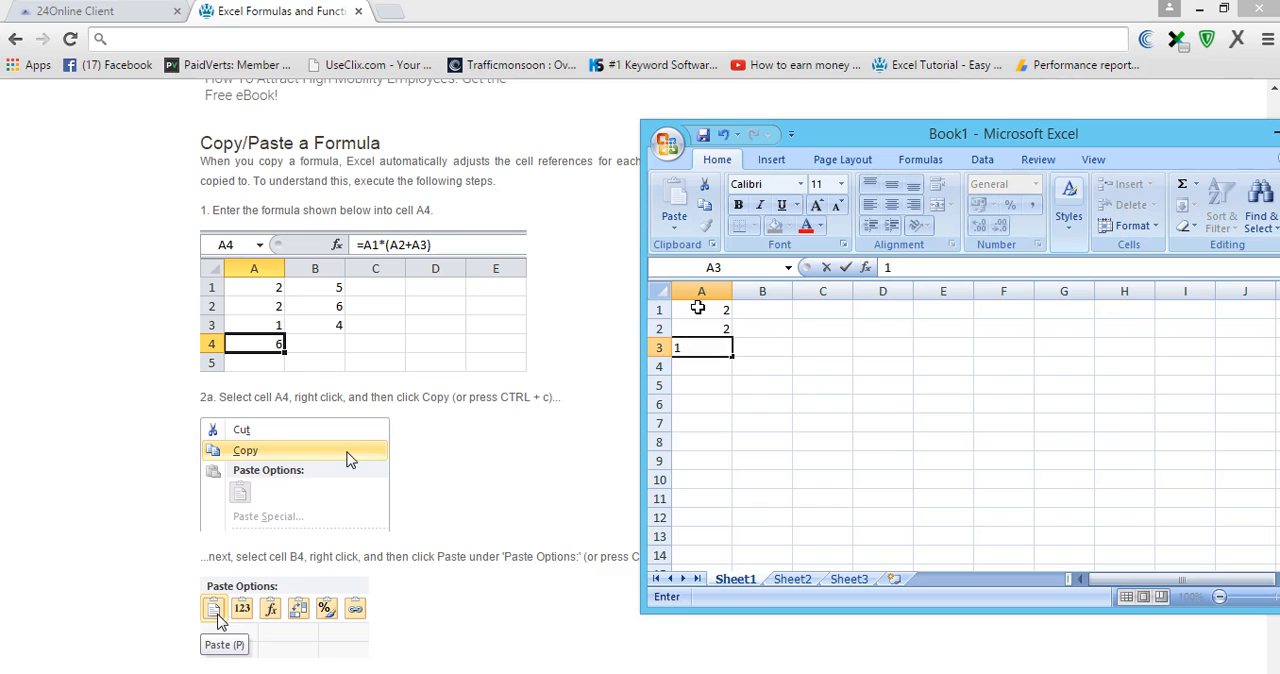
key("Return")
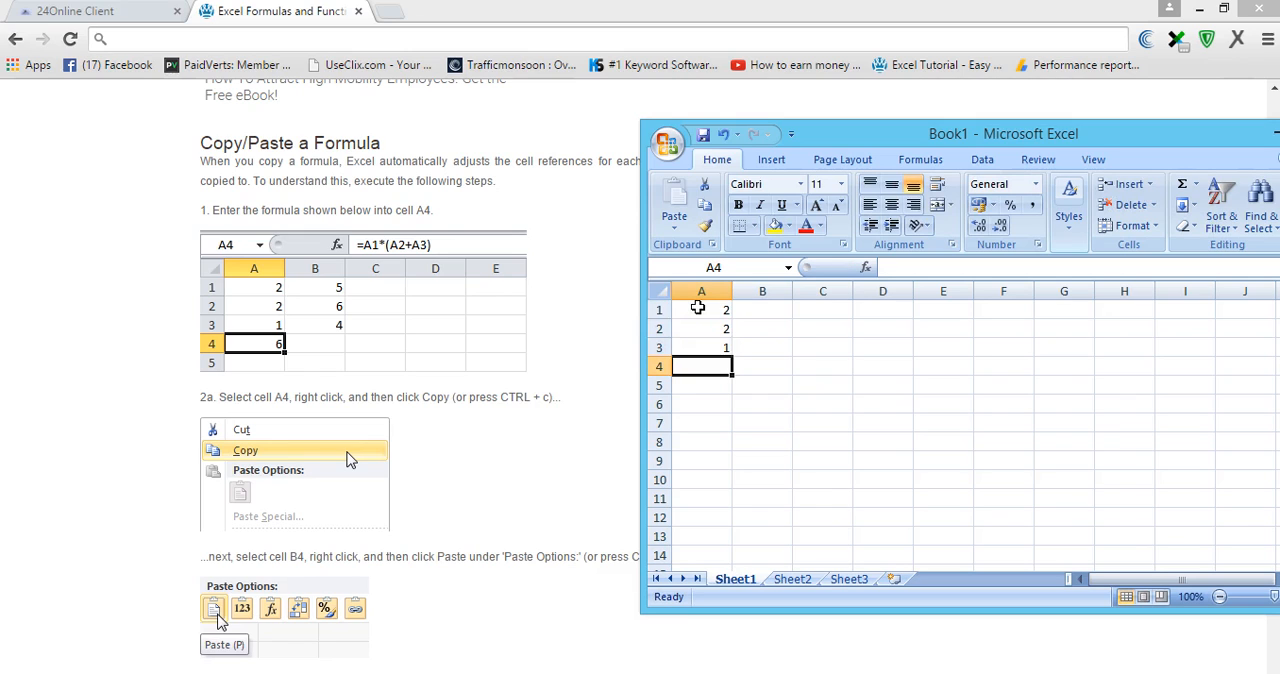
- Enter the formula =A1*(A2+A3) in cell A4
left_click(696, 365)
left_click(909, 265)
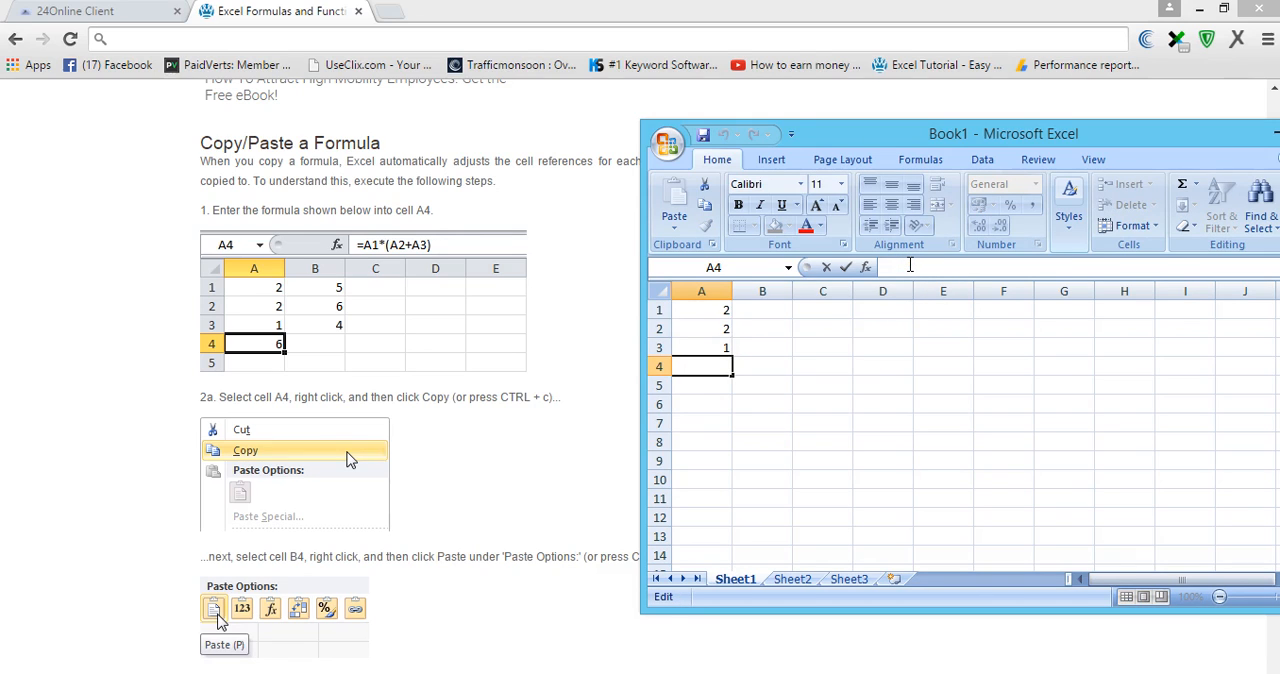
type("=")
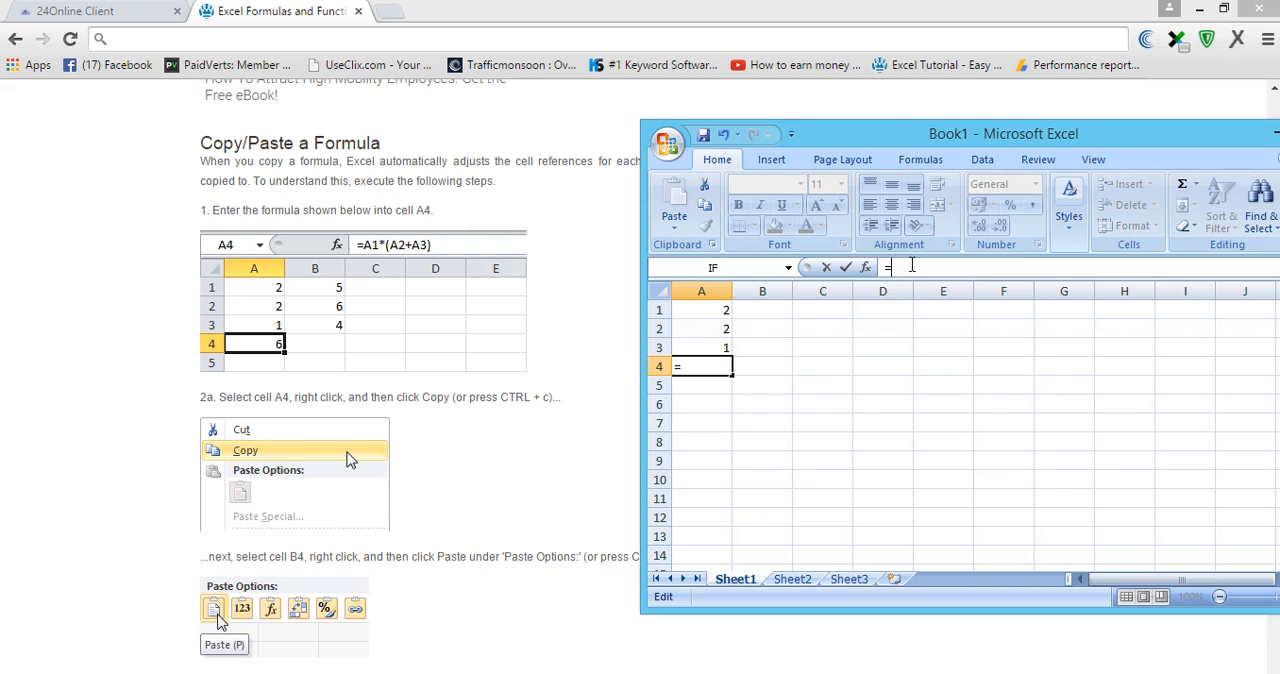
left_click(720, 308)
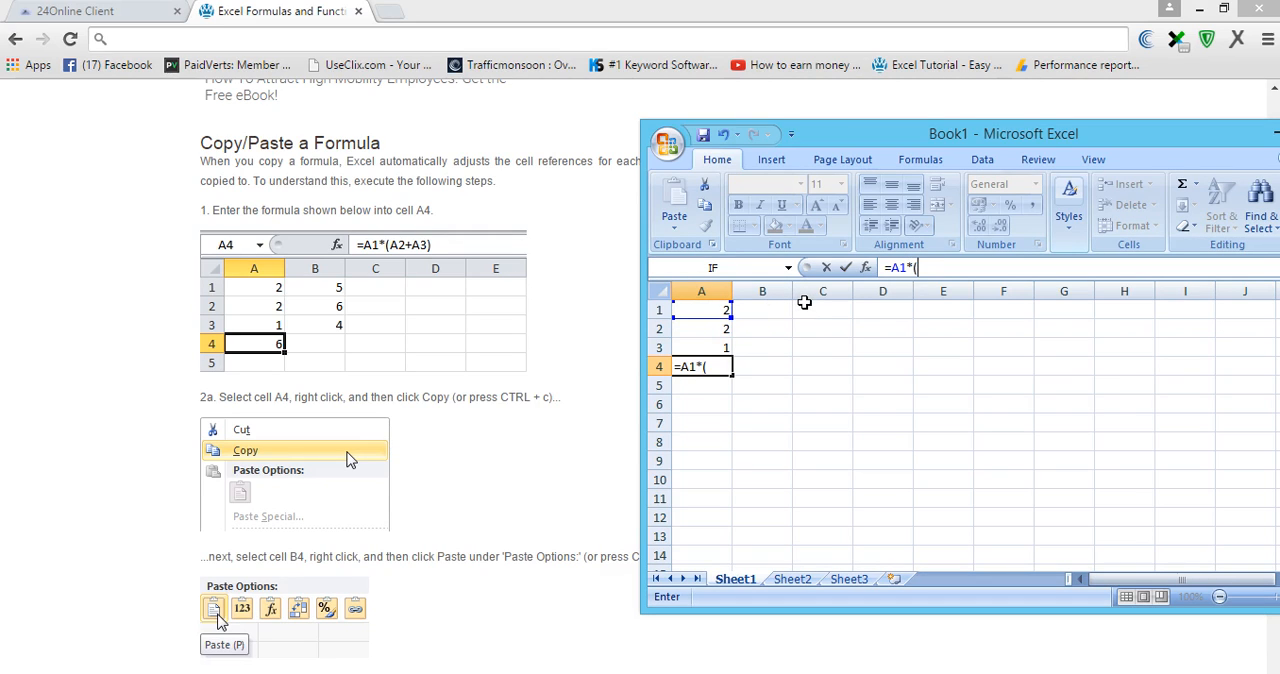
left_click(710, 331)
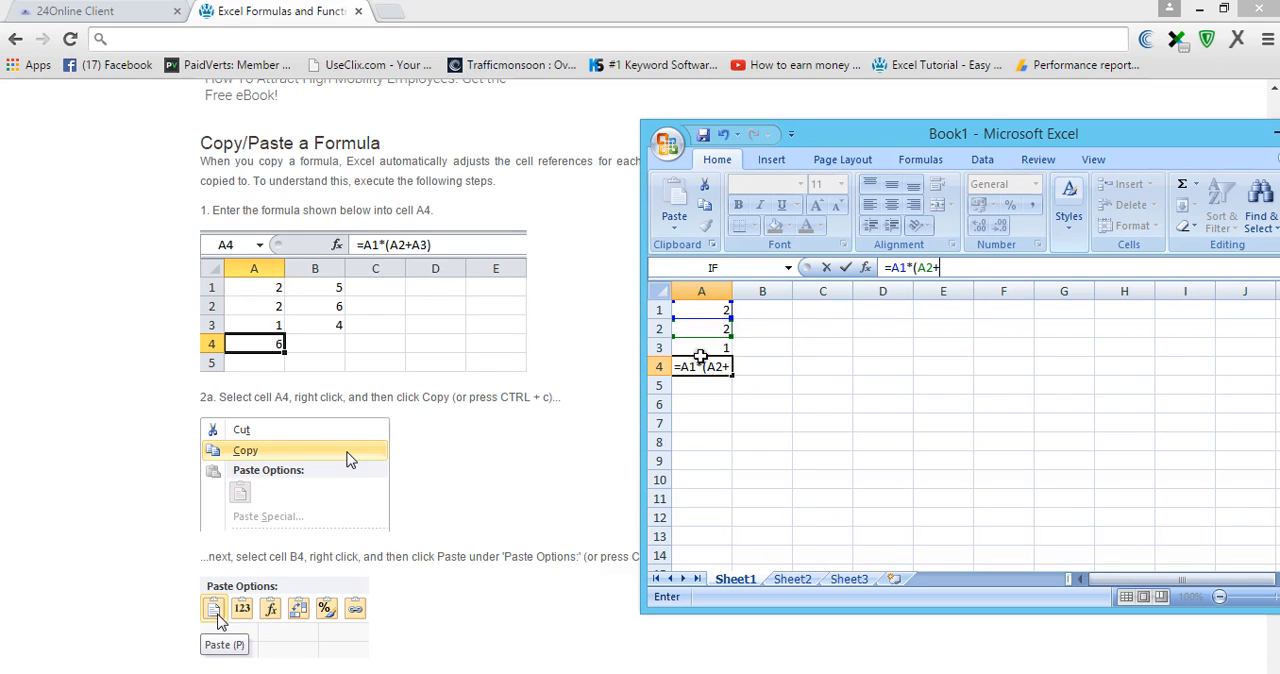
left_click(707, 348)
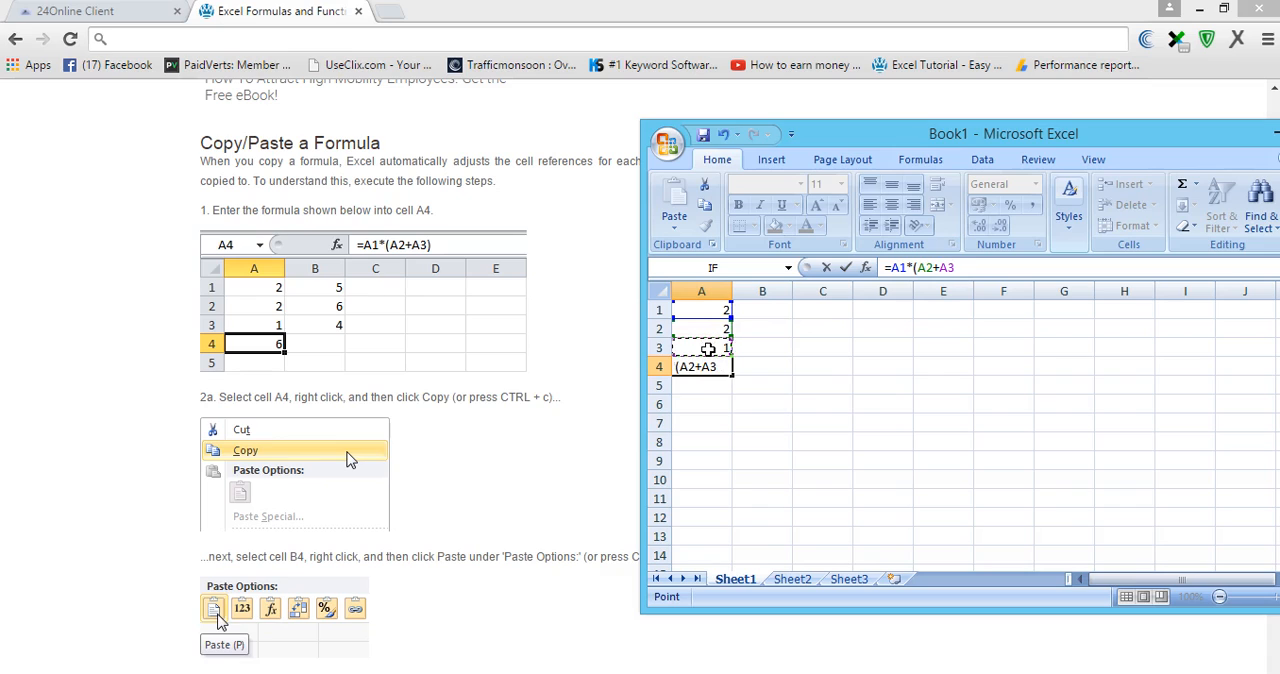
type(")")
key("Return")
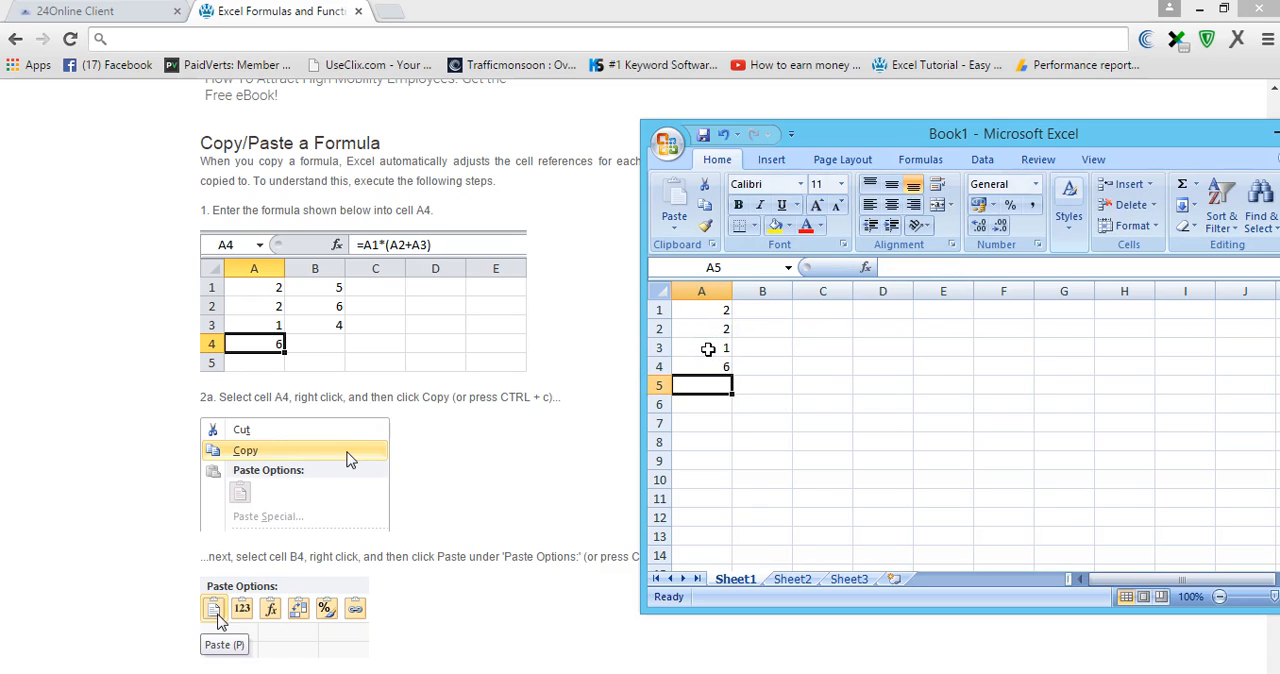
- Enter 5 in each of the cells B1, B2 and B3
left_click(767, 311)
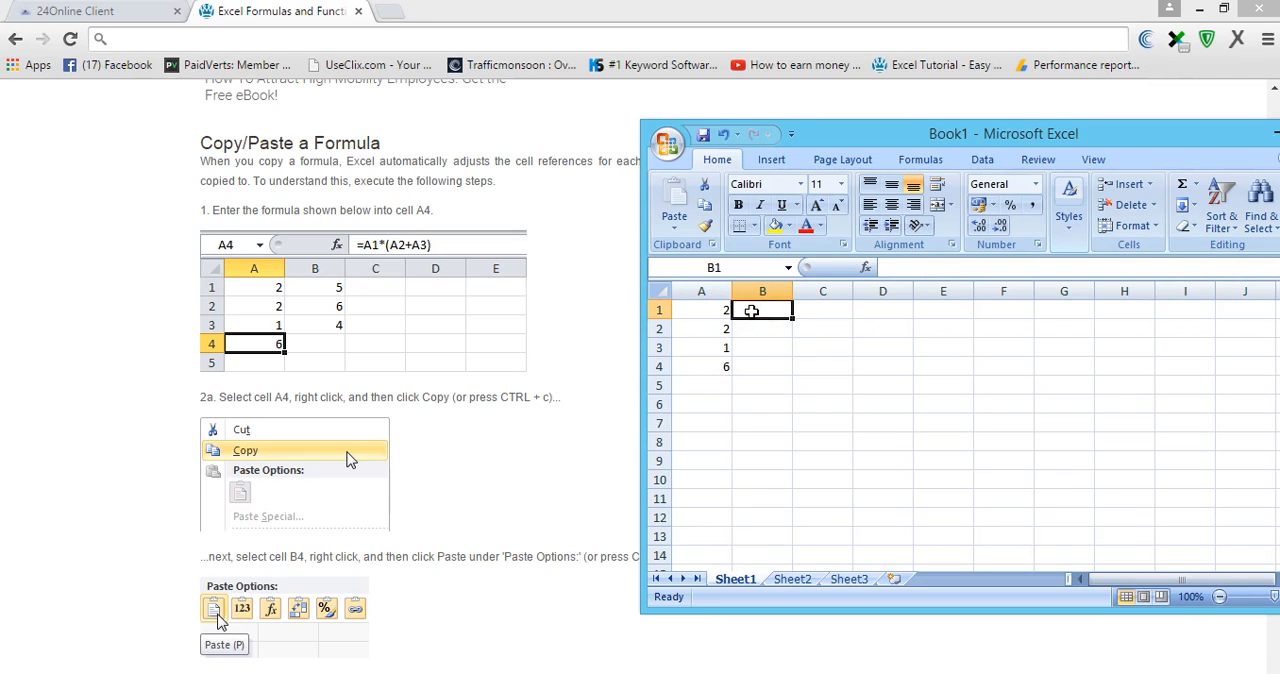
type("5")
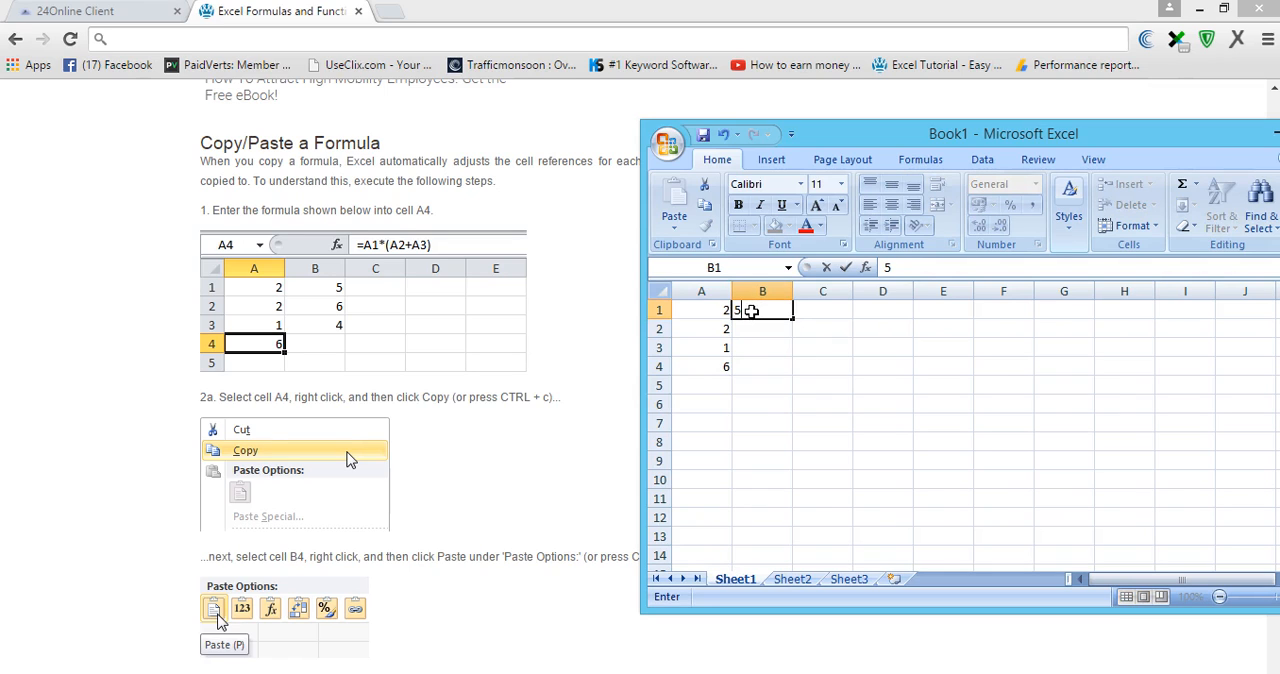
key("Return")
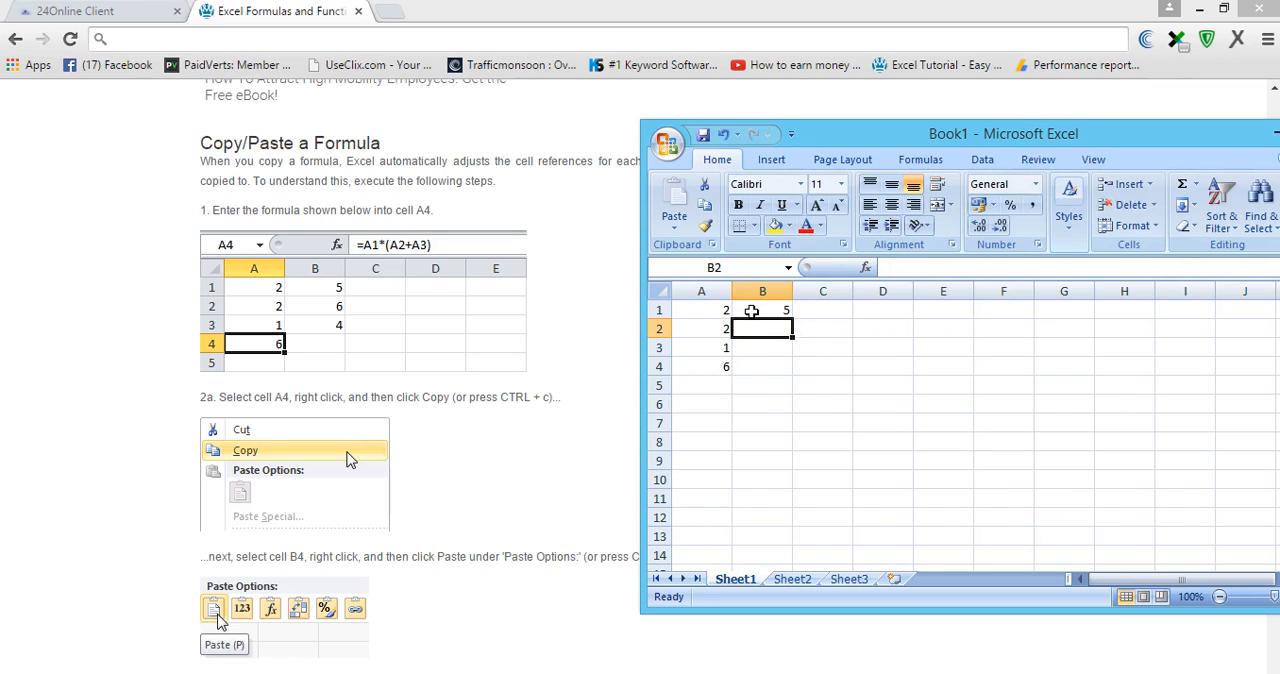
type("5")
key("Return")
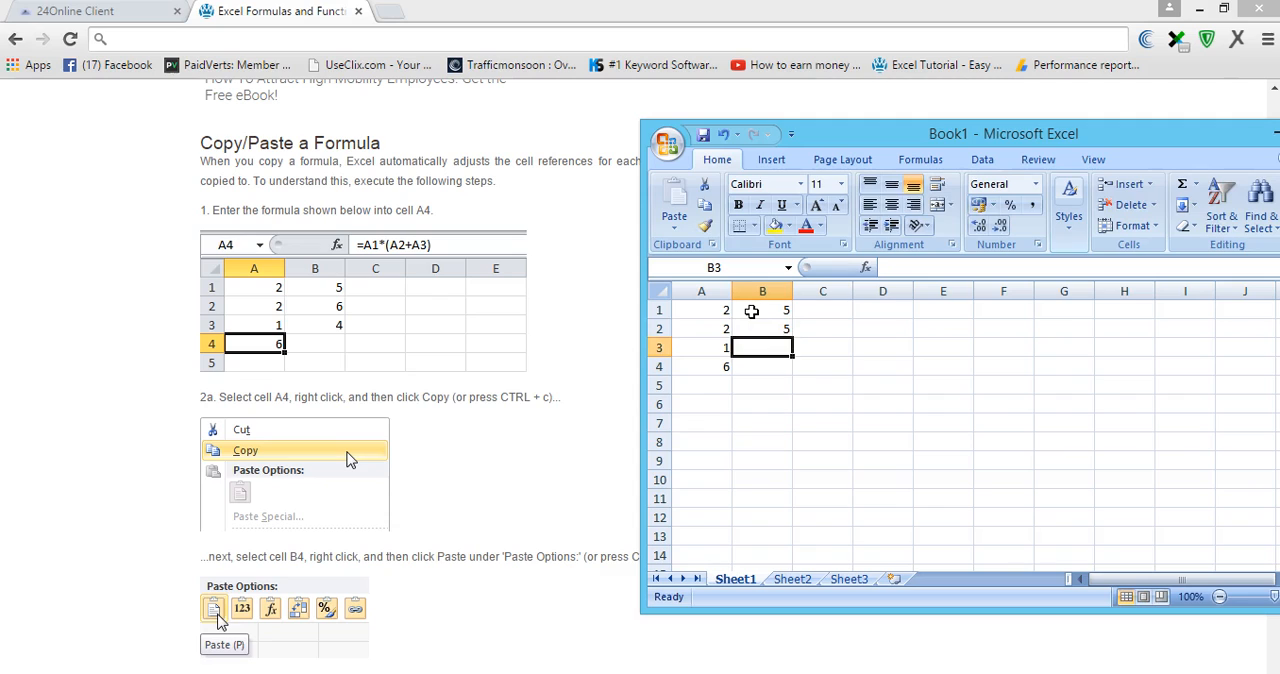
type("5")
key("Return")
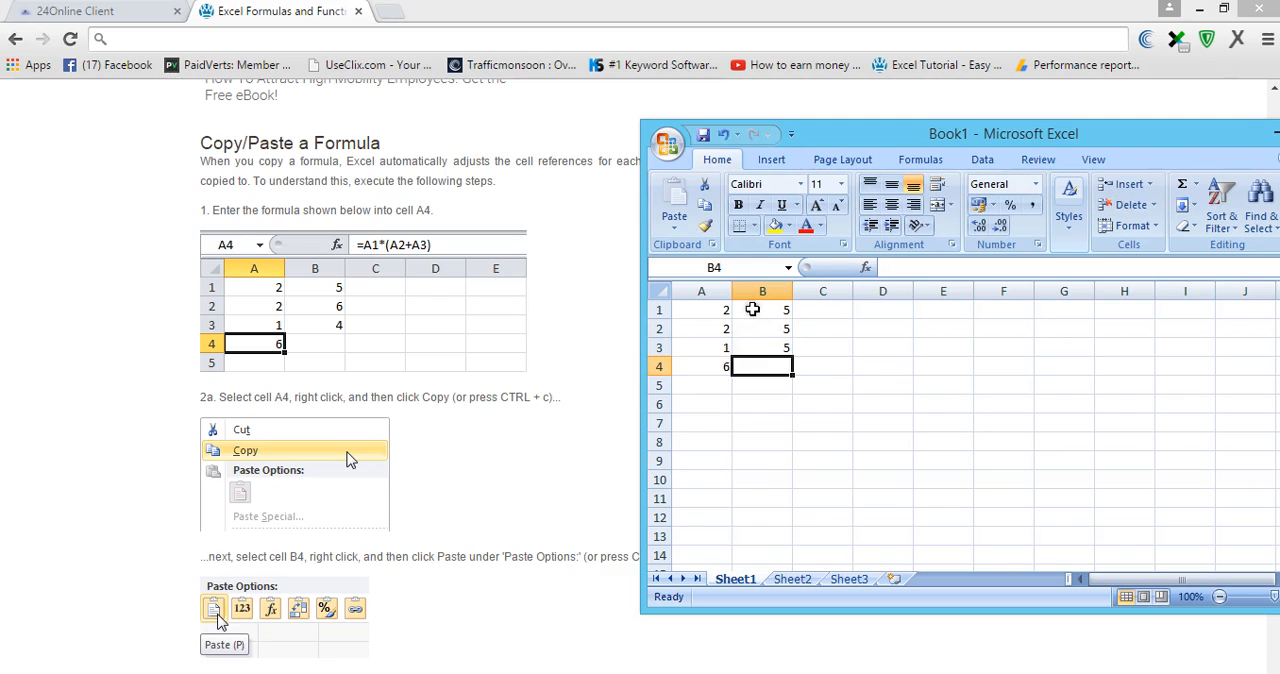
- Copy the formula from cell A4 and paste it into cell B4
left_click(765, 369)
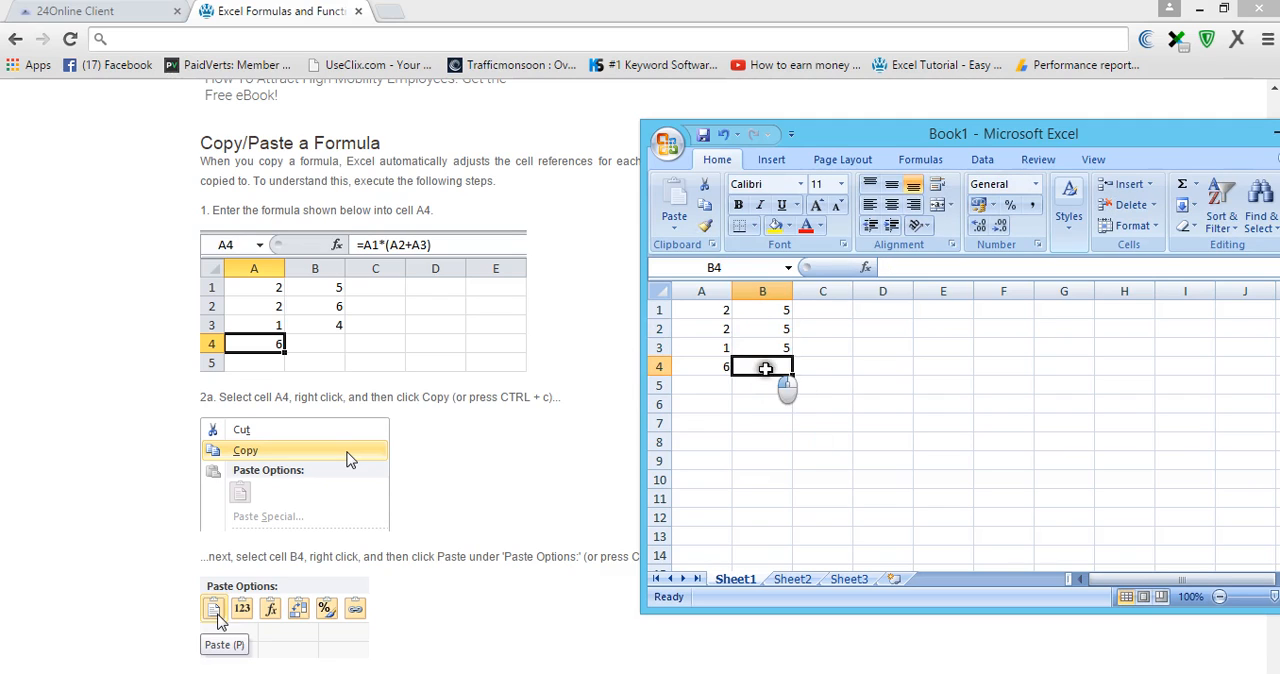
left_click(695, 368)
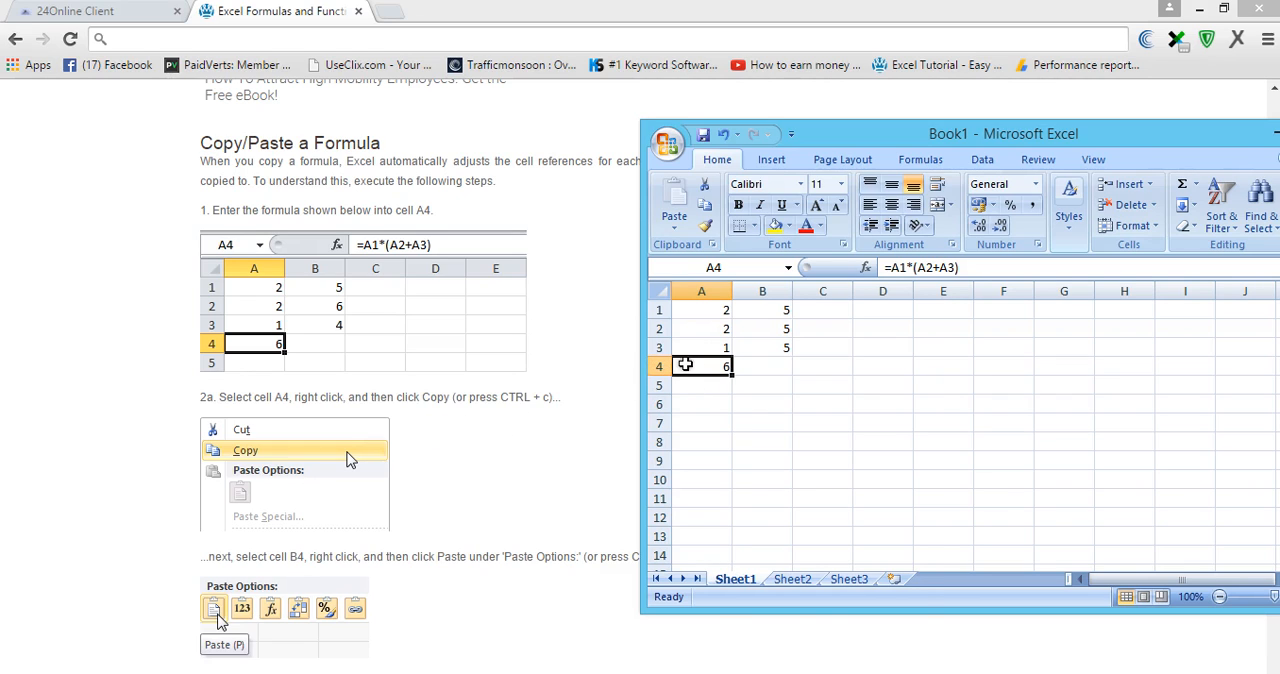
right_click(686, 365)
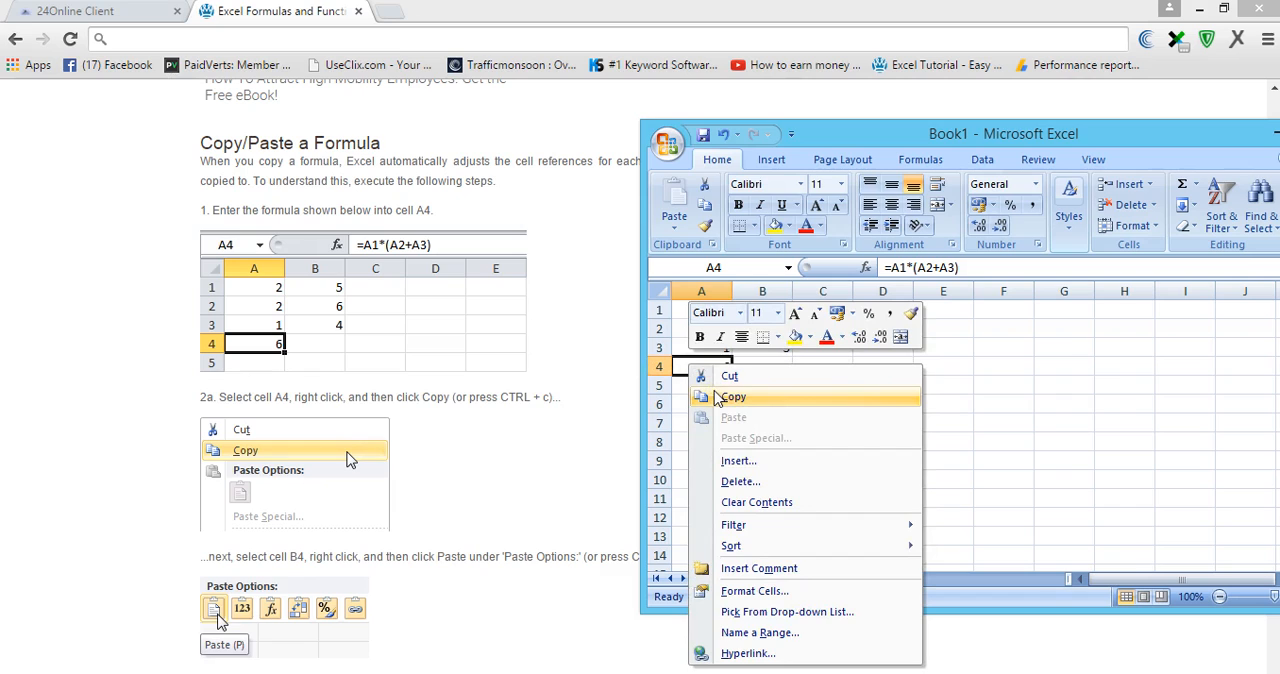
left_click(683, 369)
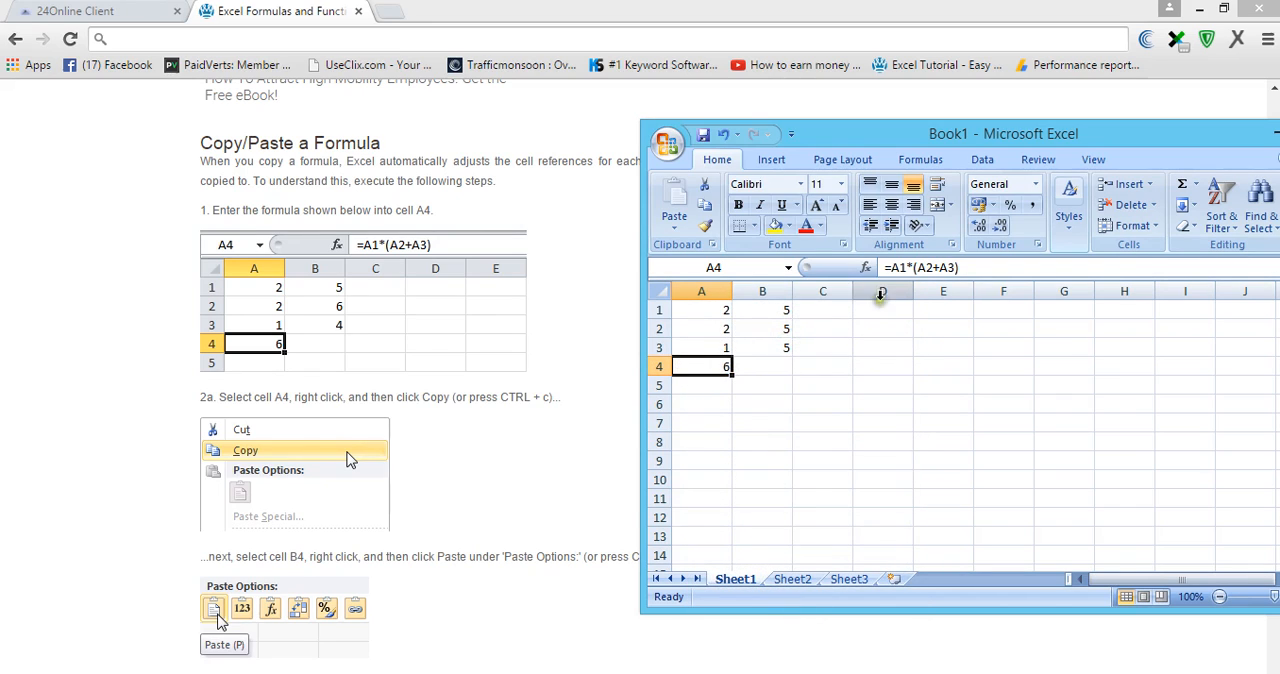
right_click(689, 367)
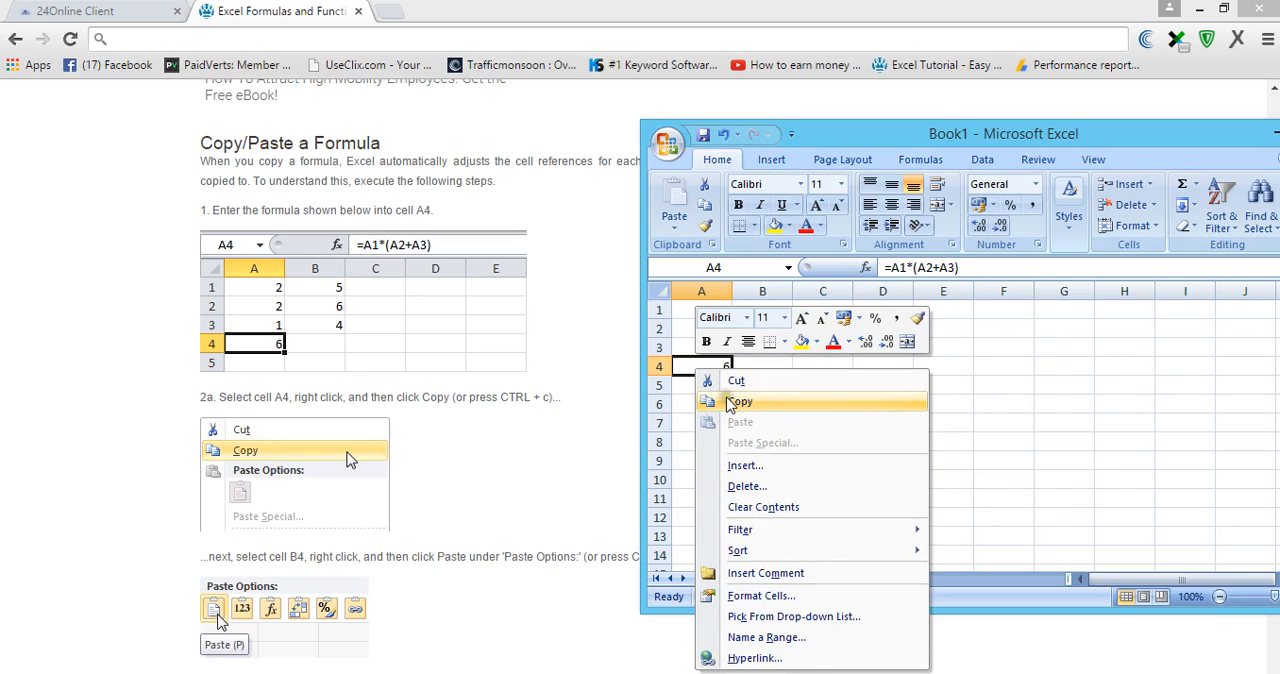
left_click(730, 404)
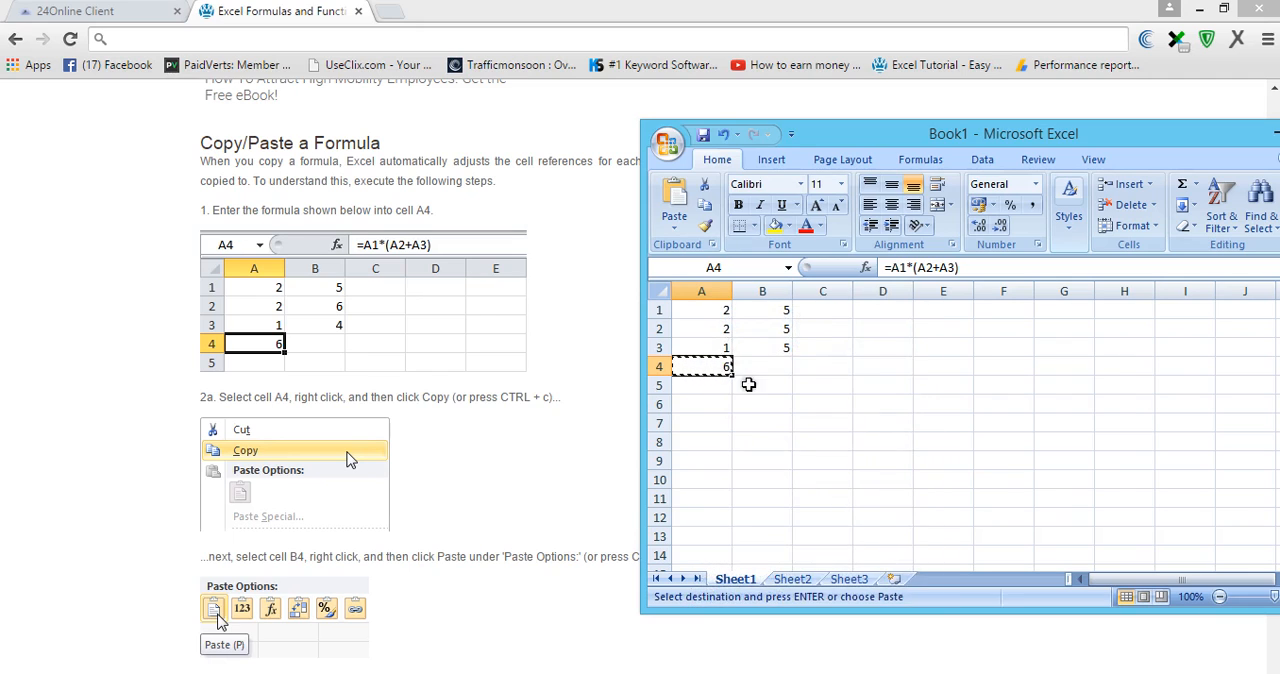
right_click(752, 367)
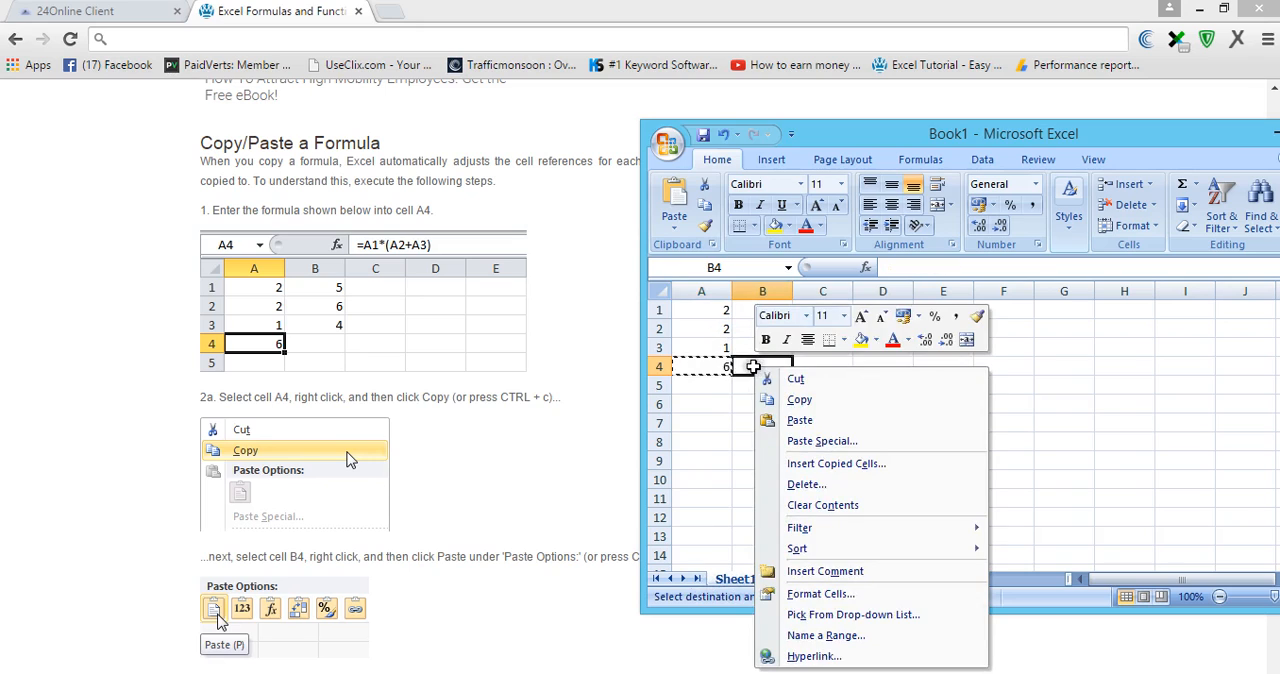
left_click(778, 420)
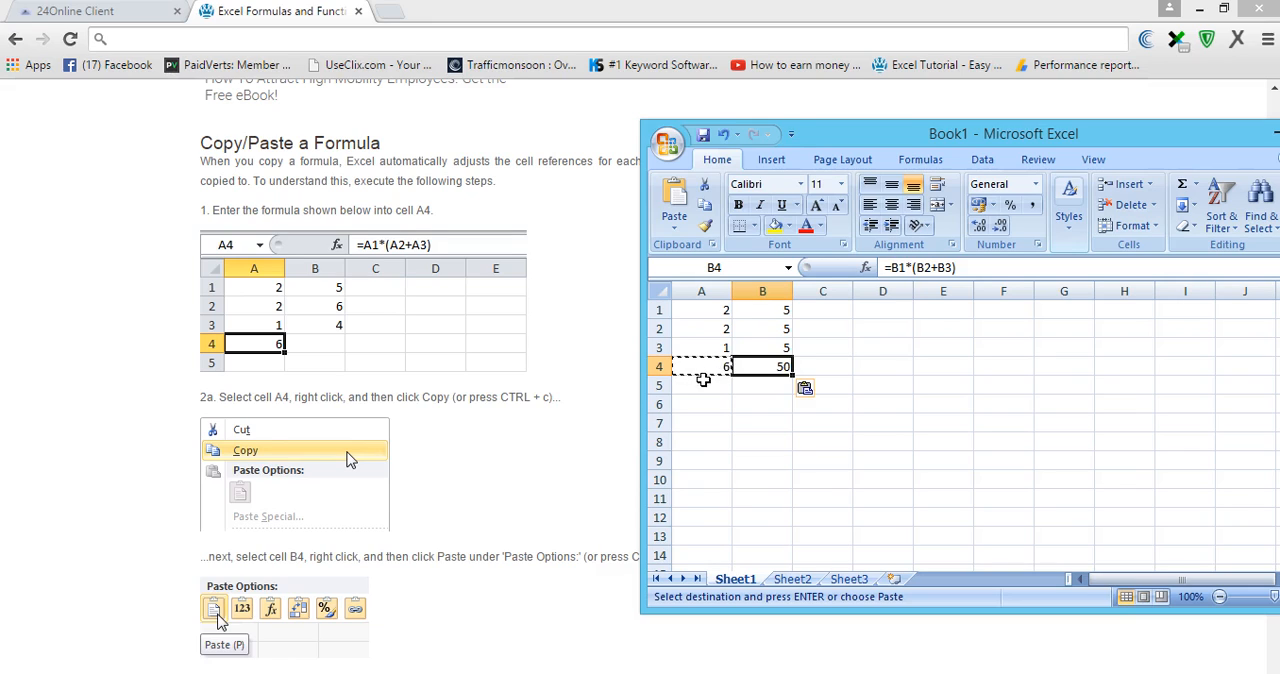
- Clear the contents of the range A1:C4 to empty the worksheet
scroll(550, 426, "down", 1)
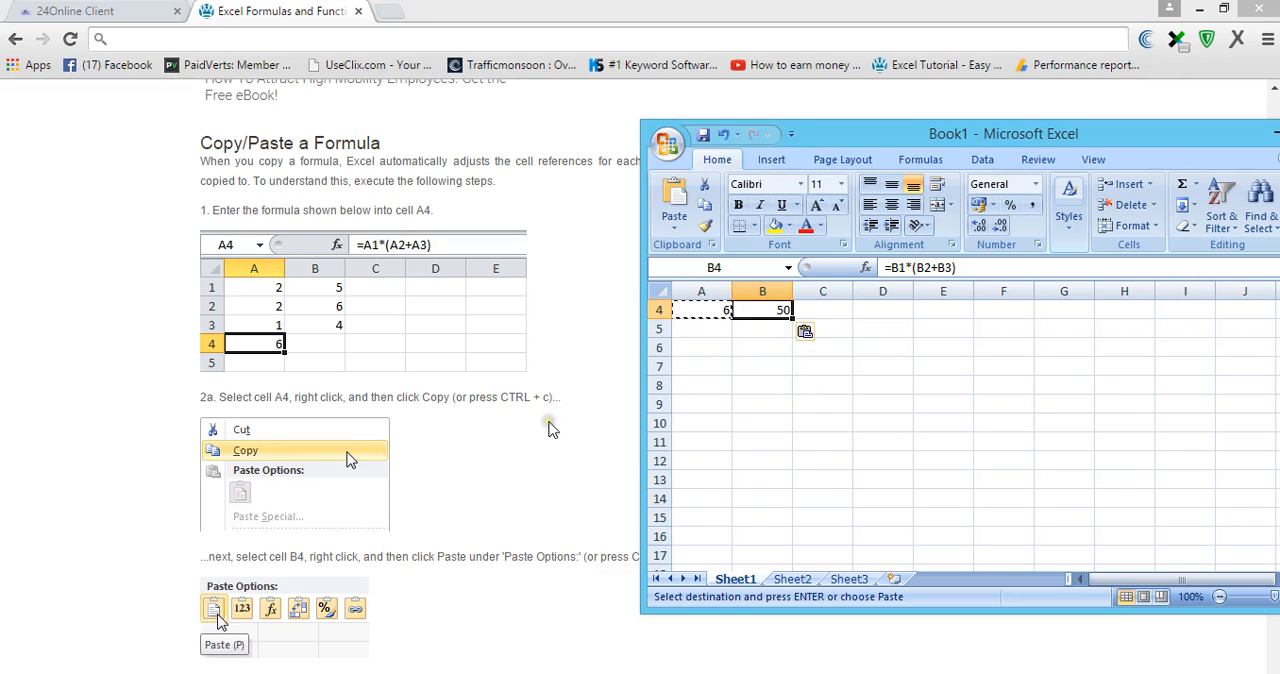
scroll(786, 417, "up", 1)
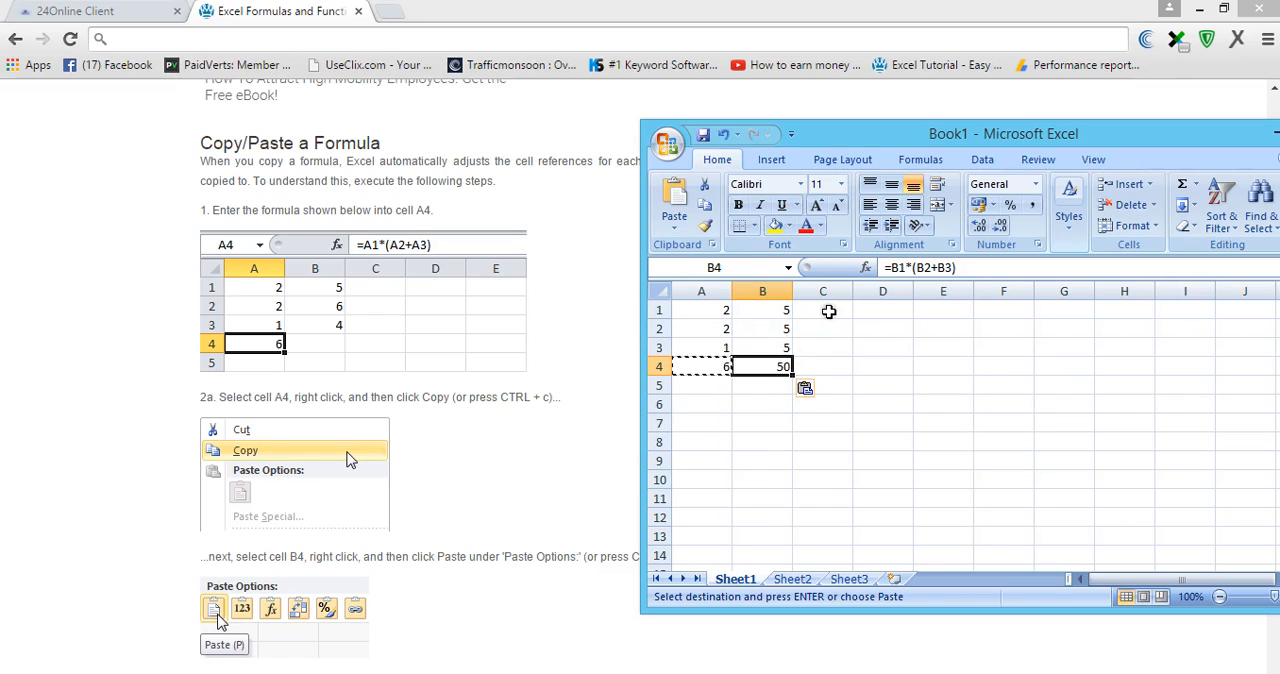
left_click_drag(826, 310, 645, 366)
key("Delete")
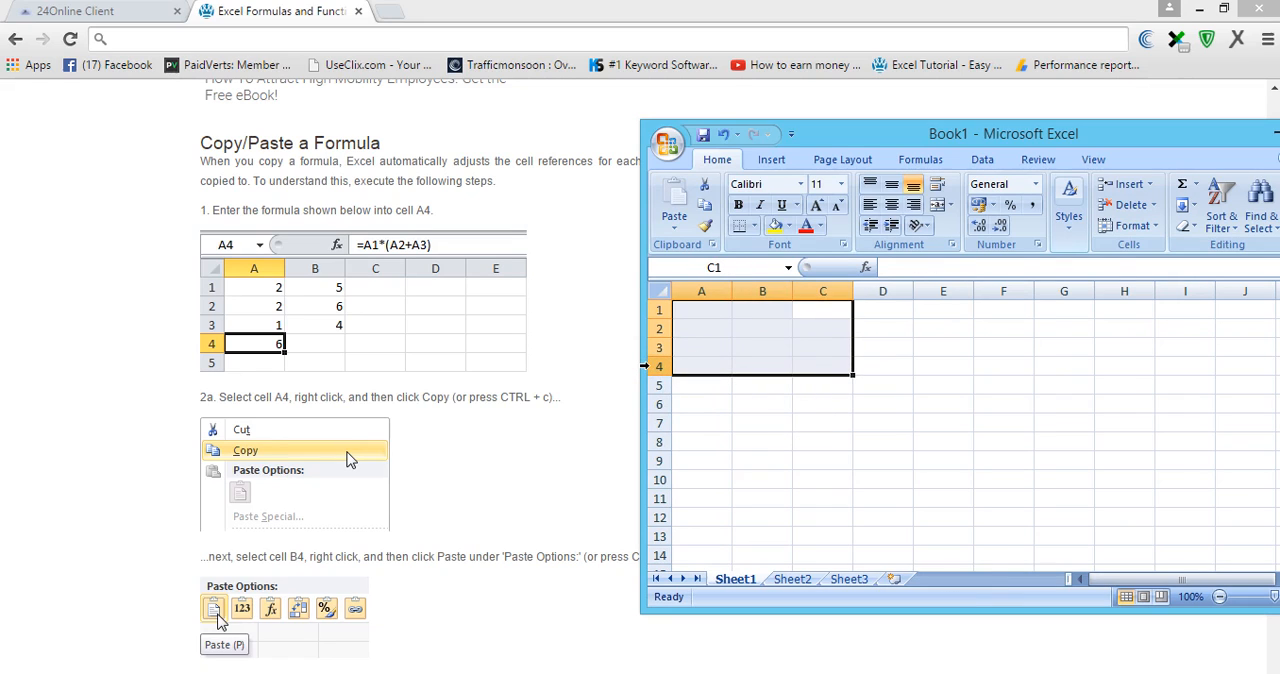
- Switch to the Excel Easy page in the browser and review the Copy/Paste a Formula steps up to the Insert a Function section
left_click(596, 464)
scroll(600, 475, "down", 3)
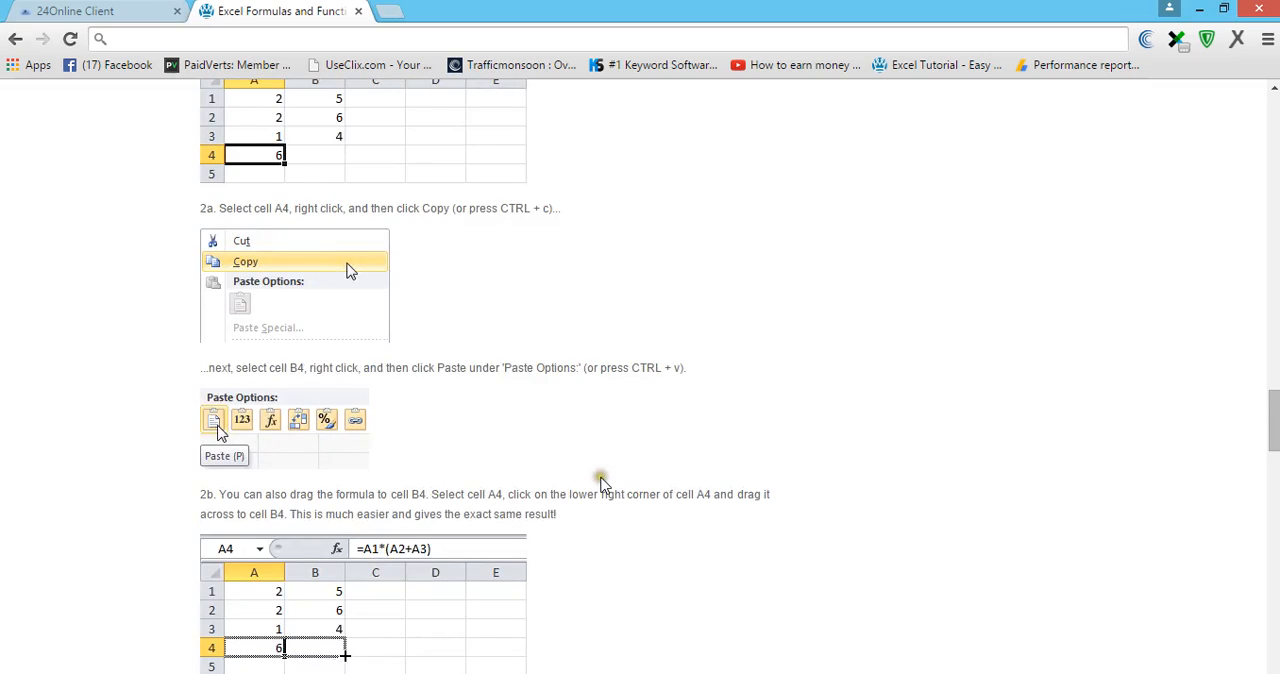
scroll(635, 462, "down", 3)
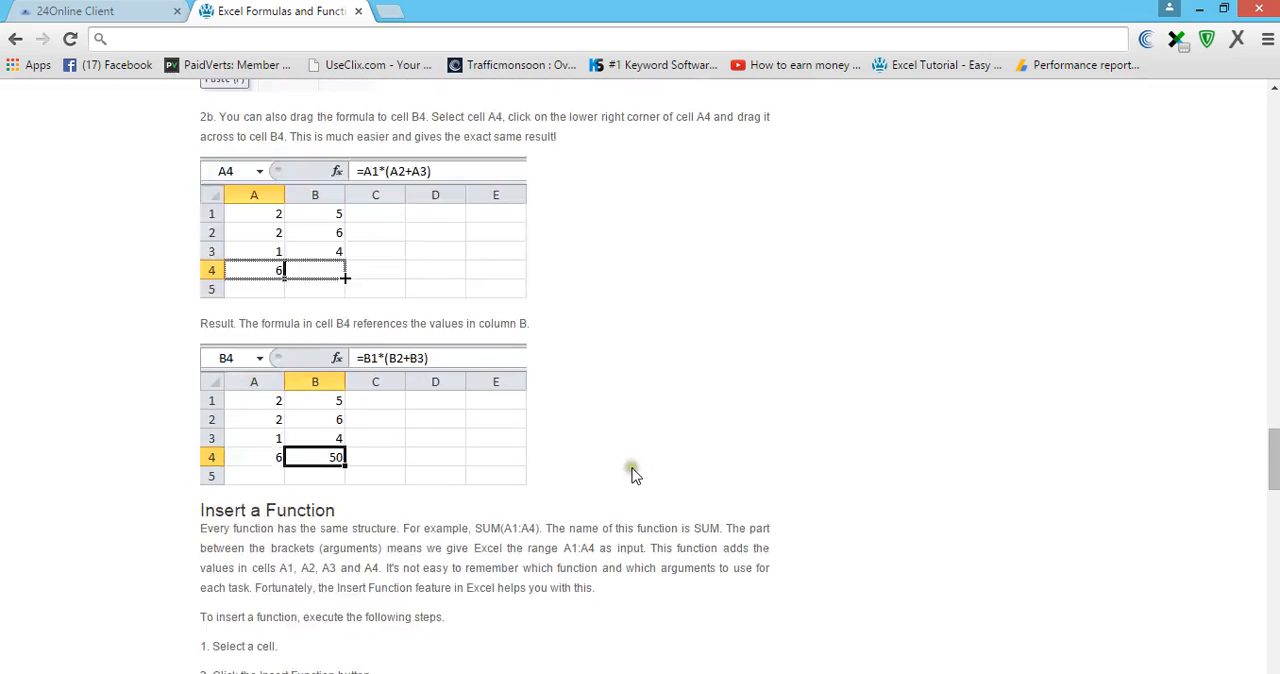
scroll(689, 423, "up", 3)
scroll(708, 431, "up", 4)
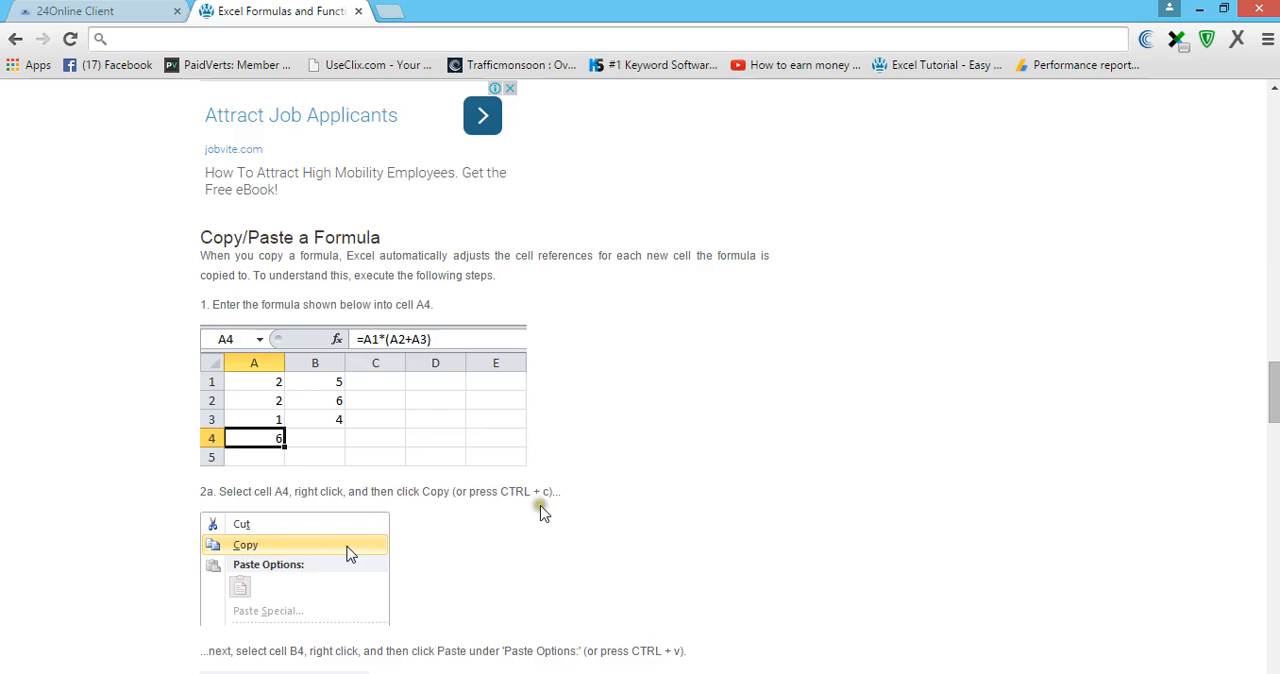
scroll(650, 526, "down", 3)
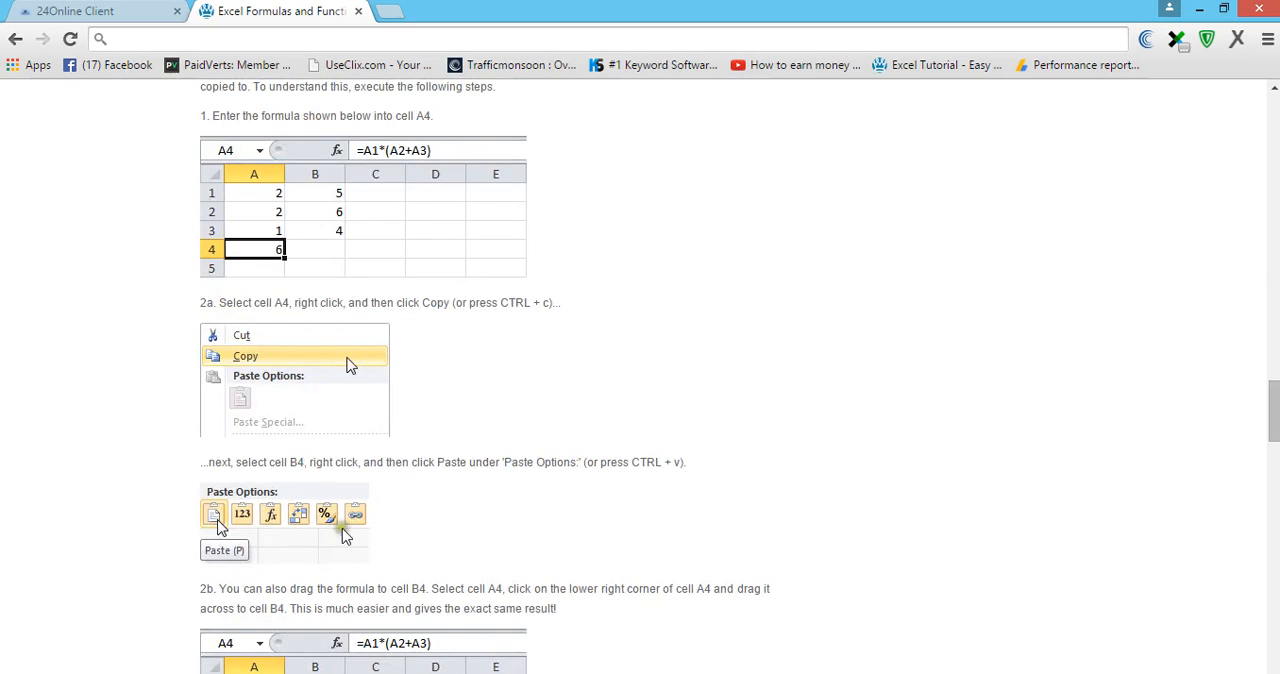
scroll(338, 532, "down", 1)
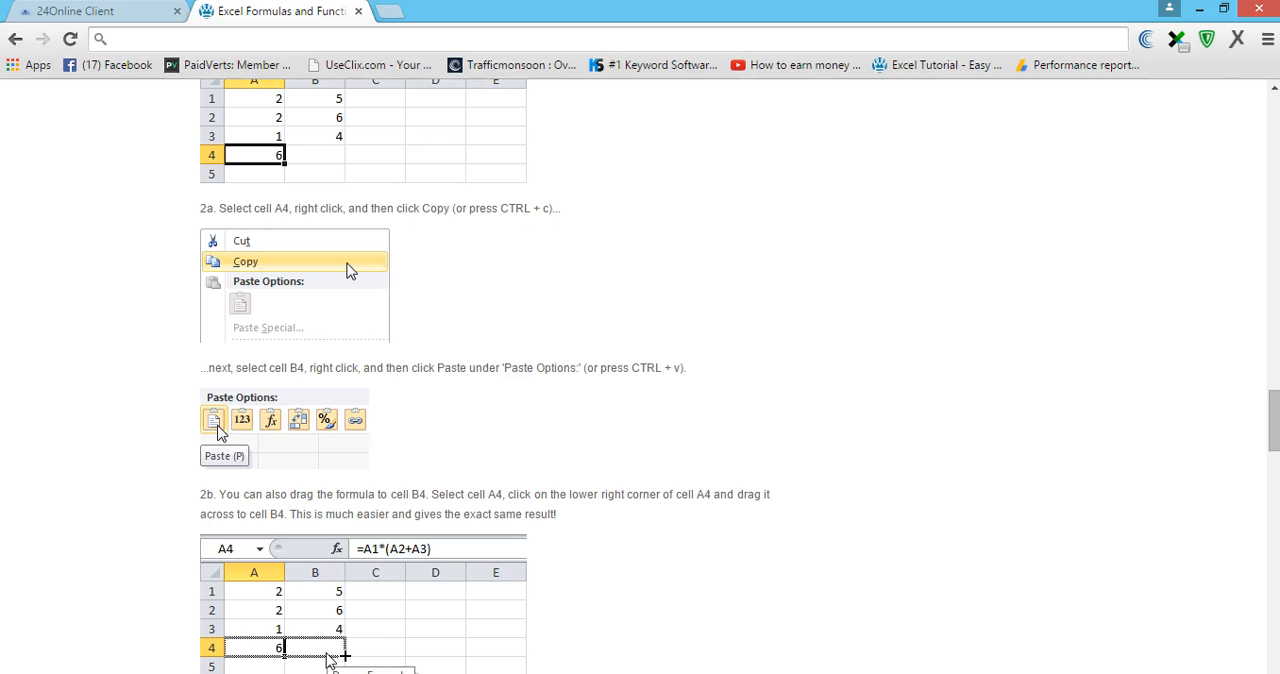
scroll(592, 515, "down", 3)
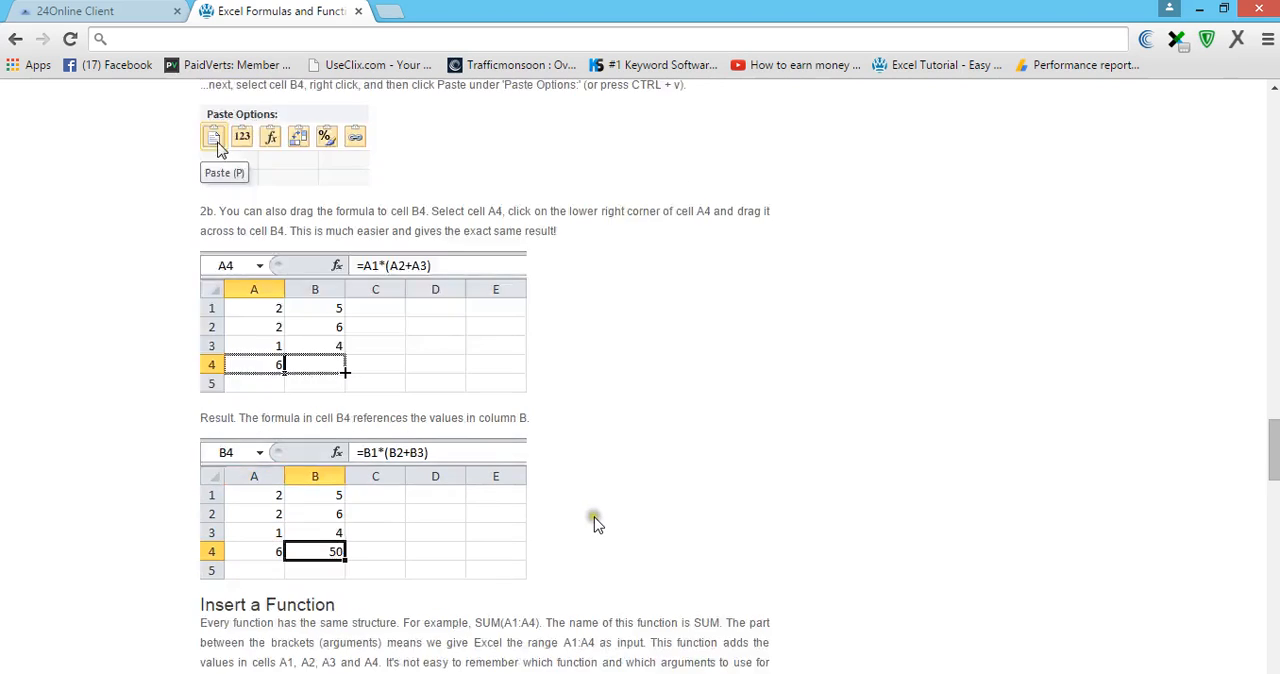
scroll(593, 525, "down", 1)
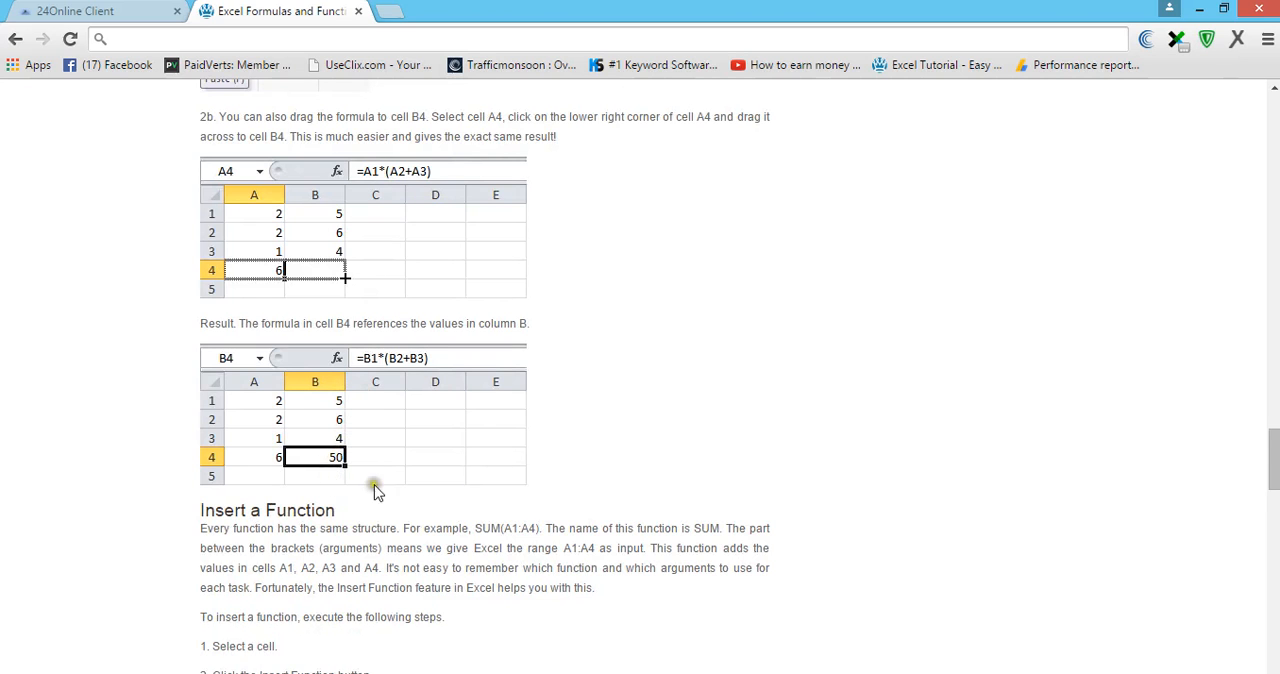
scroll(683, 503, "down", 2)
scroll(683, 503, "down", 1)
scroll(683, 502, "up", 4)
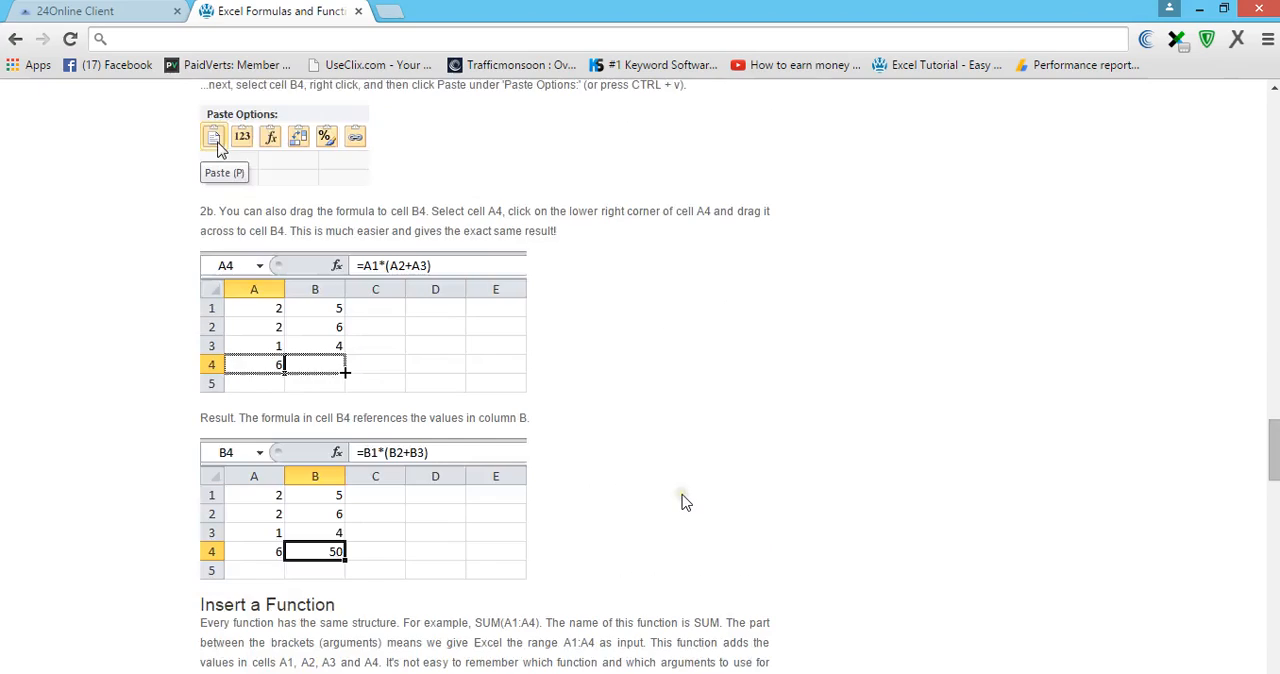
scroll(683, 503, "up", 1)
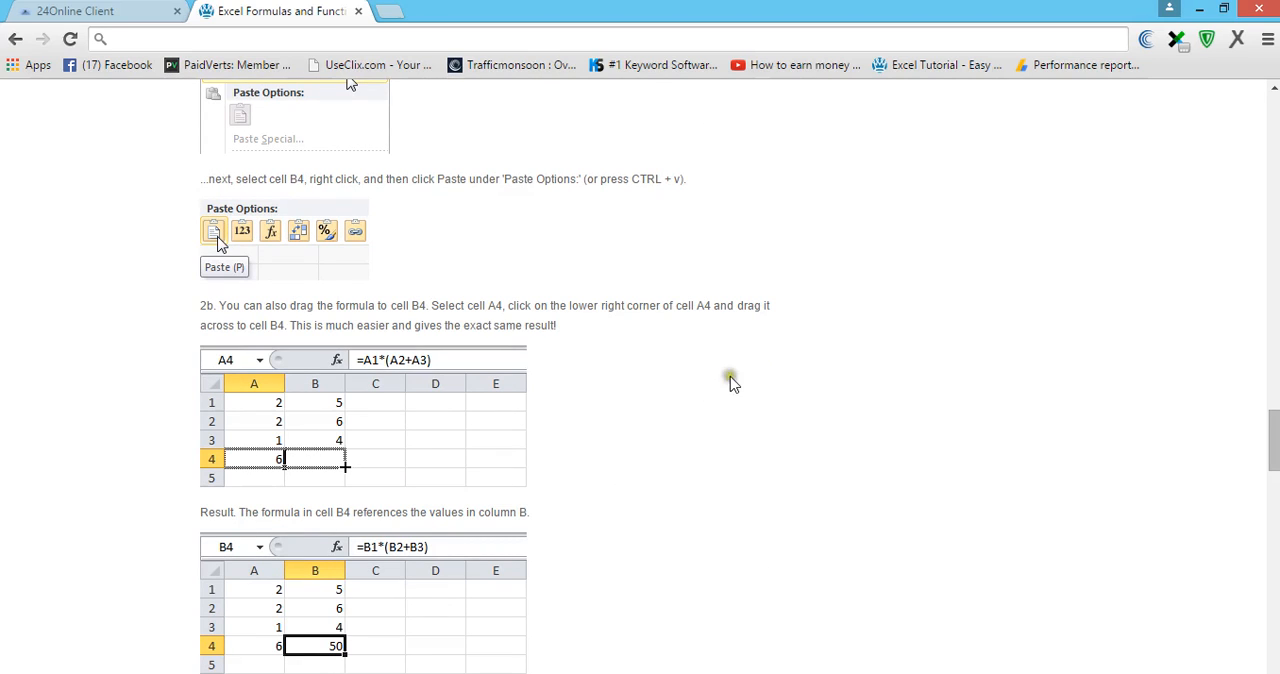
scroll(758, 425, "up", 1)
scroll(758, 425, "up", 3)
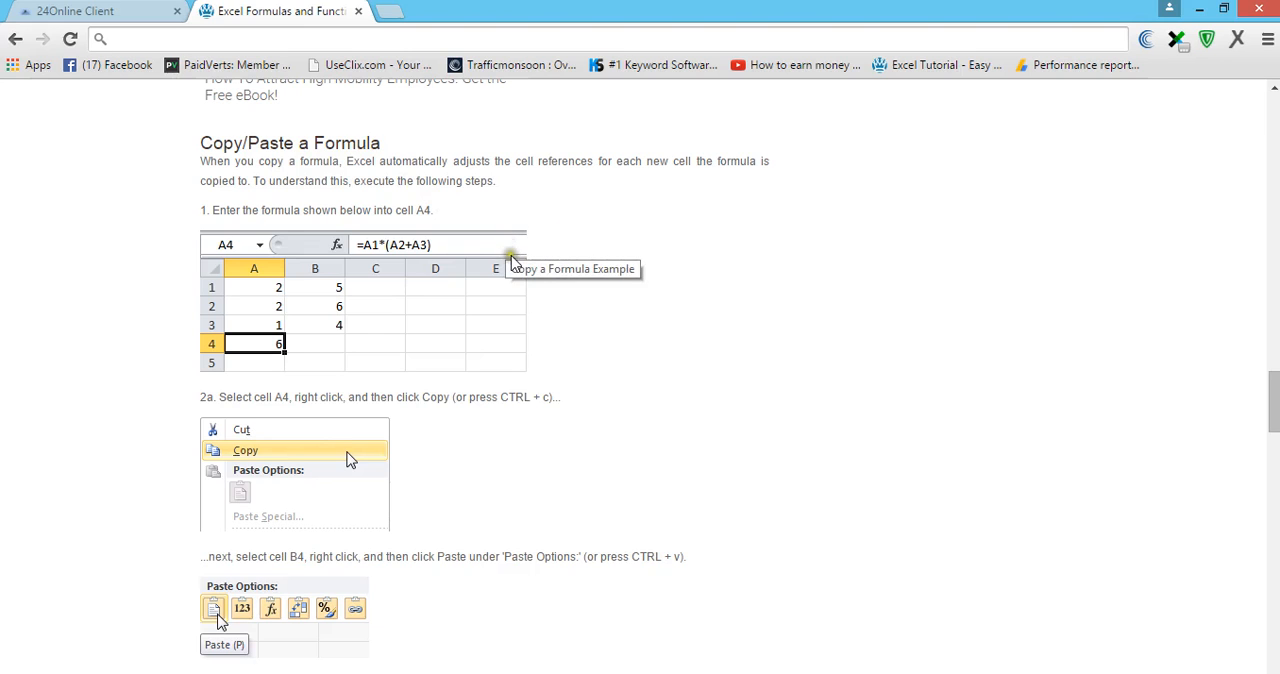
mouse_move(718, 673)
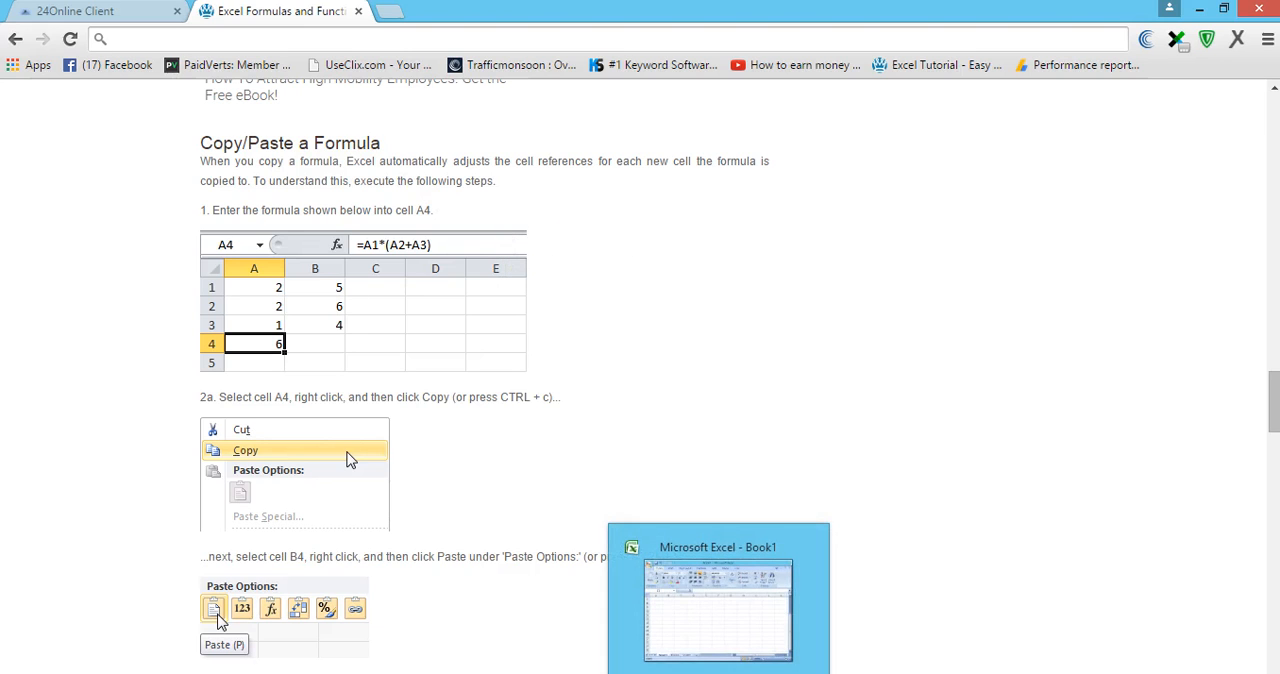
left_click(735, 673)
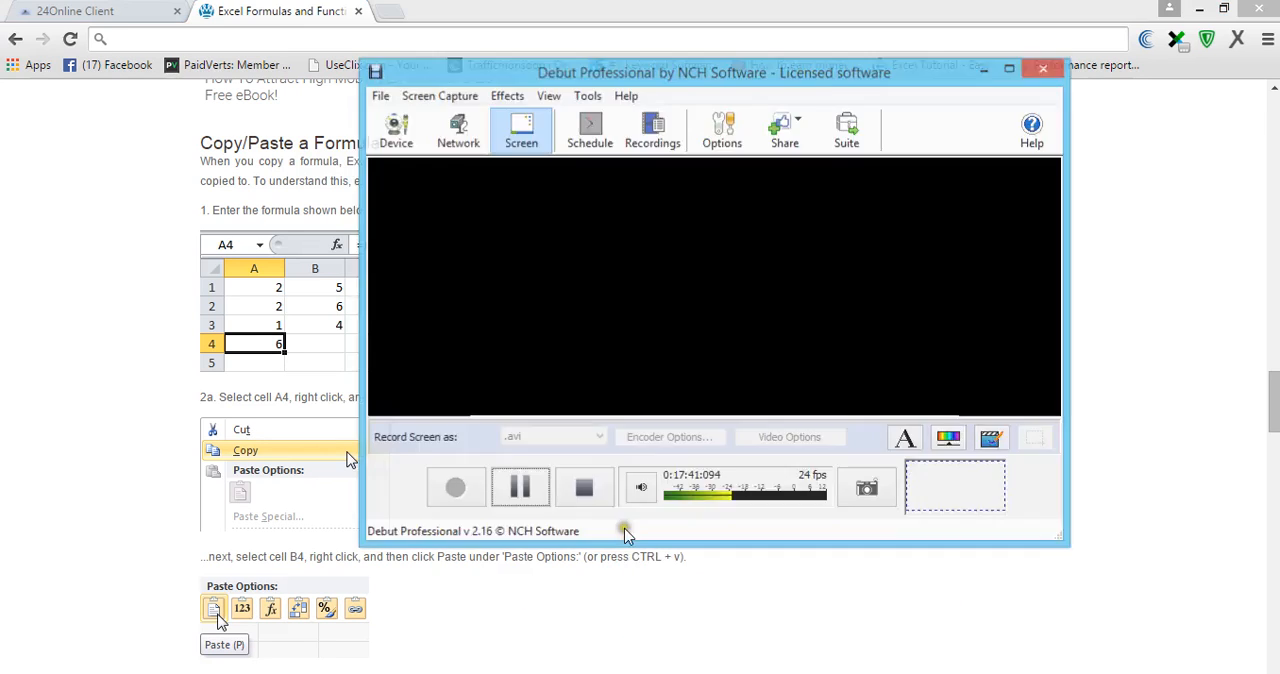